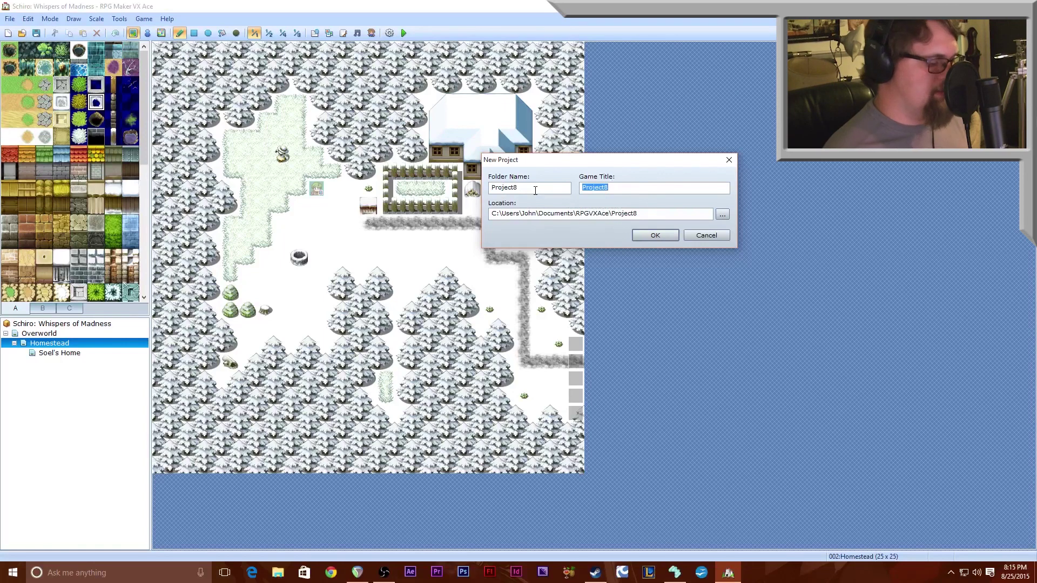
Create the new project with the game title "Tutorial Game" and the folder name "TutorialGame".
type("Tutorial Game")
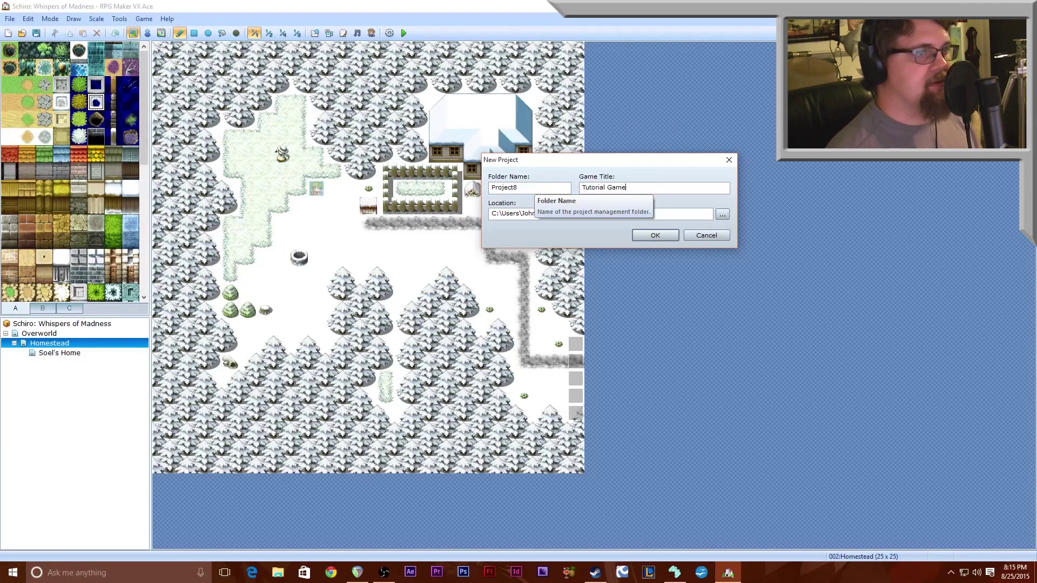
key("shift+Tab")
type("T")
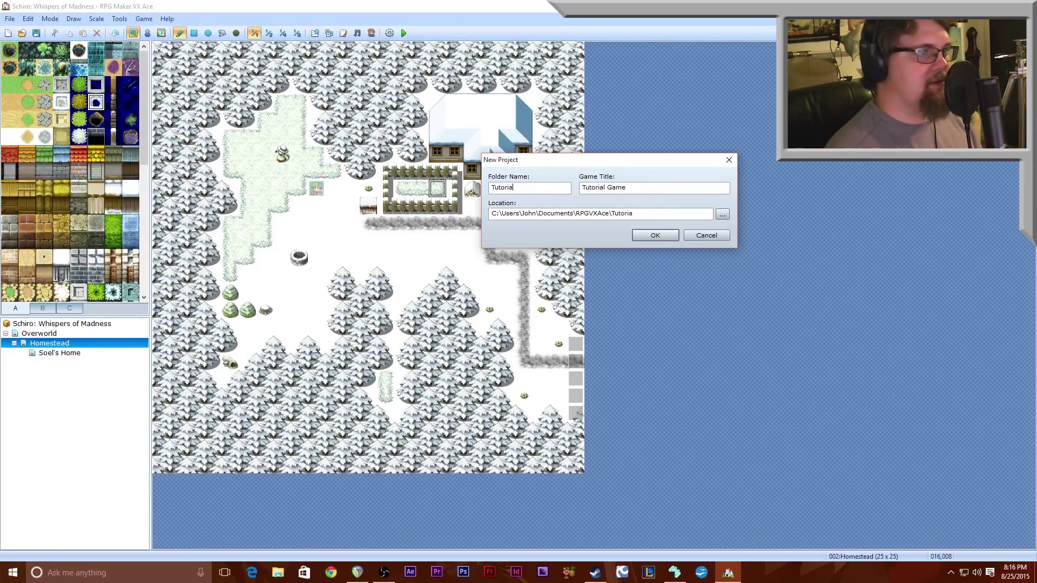
type("utorialGame")
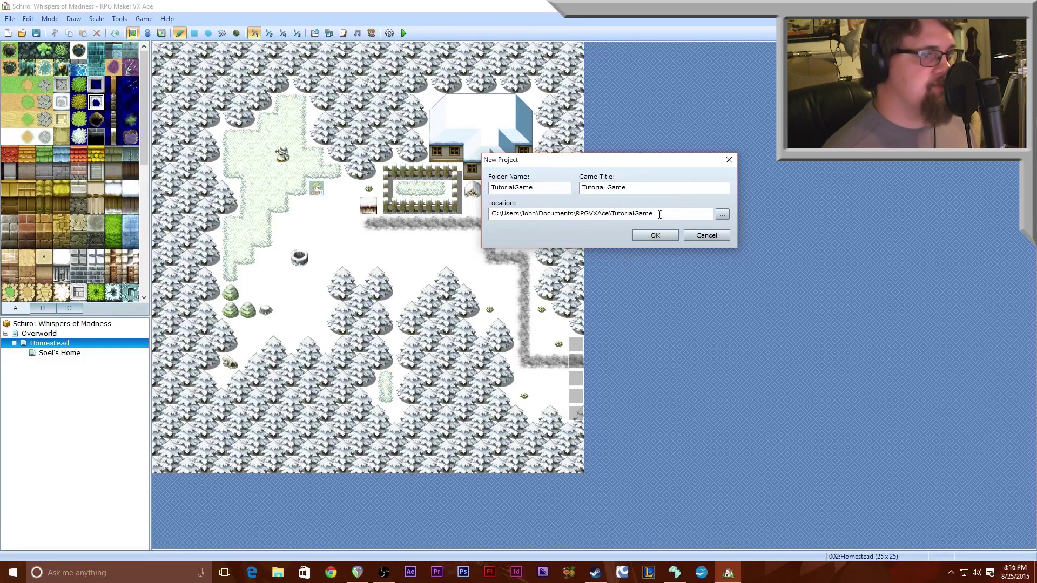
left_click(664, 239)
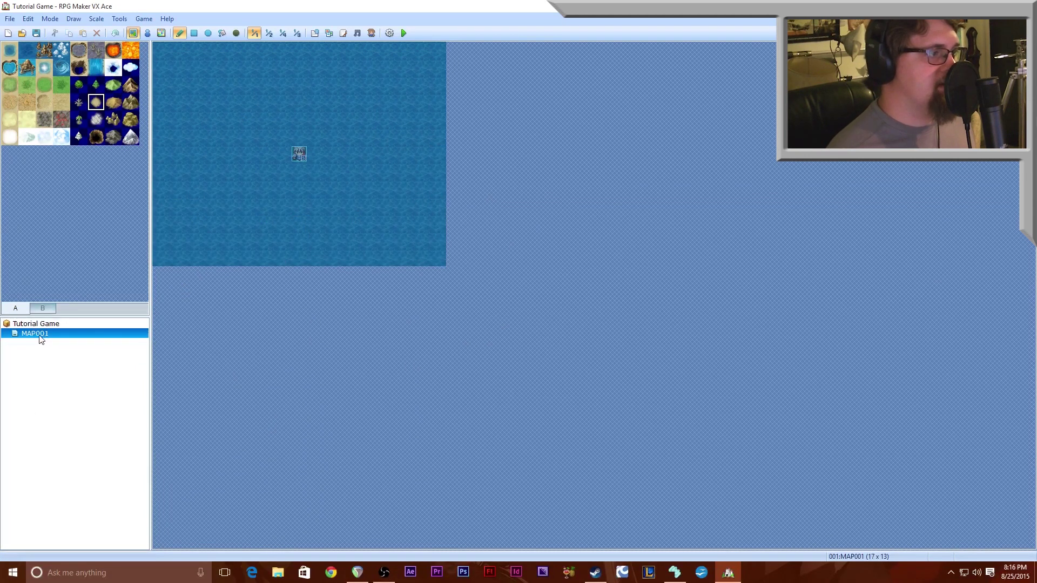
In the properties of map MAP001, set both the name and the display name to "World Map".
right_click(55, 335)
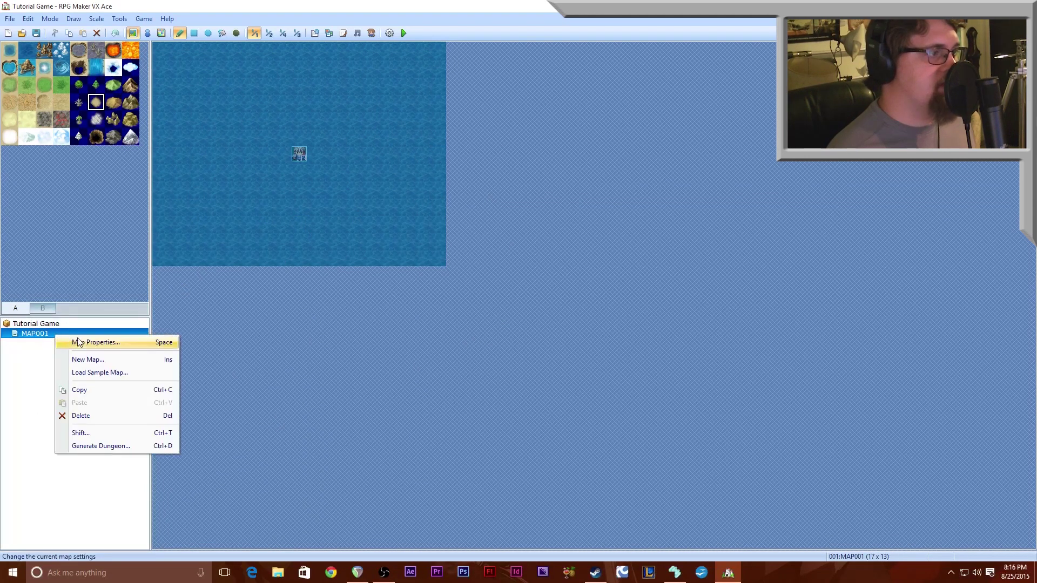
left_click(86, 344)
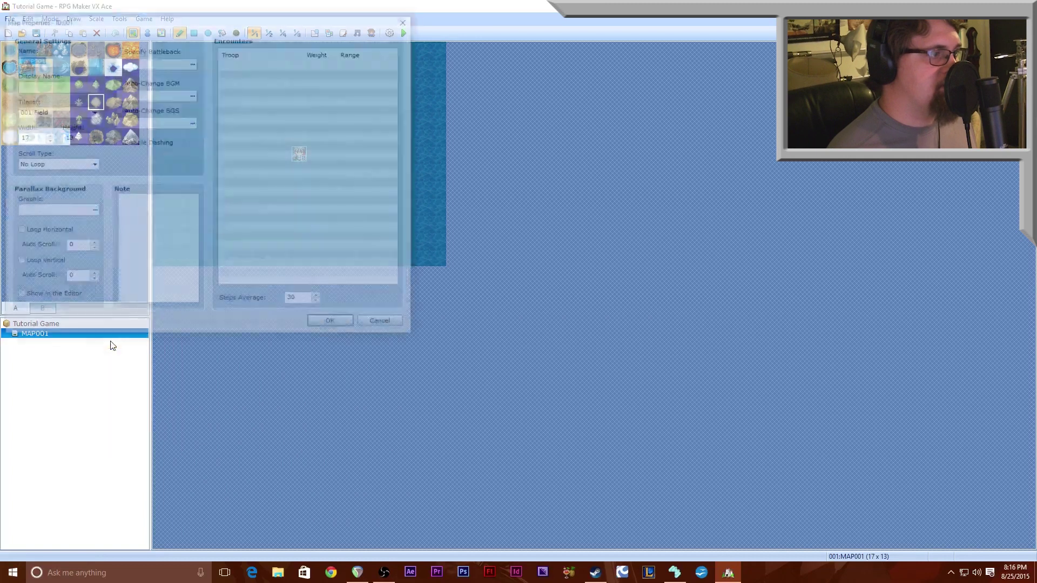
left_click_drag(109, 25, 453, 81)
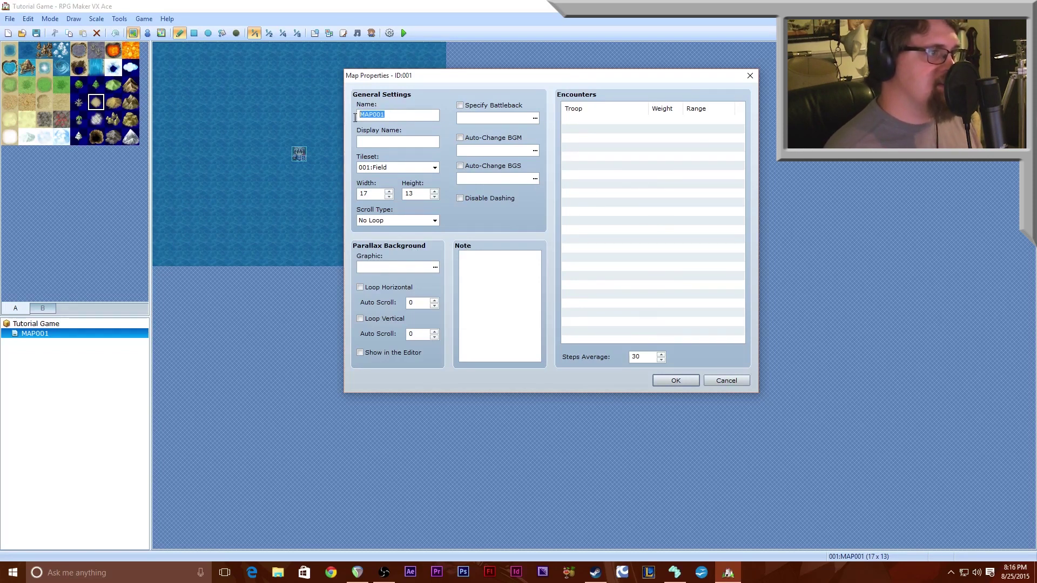
type("World Map")
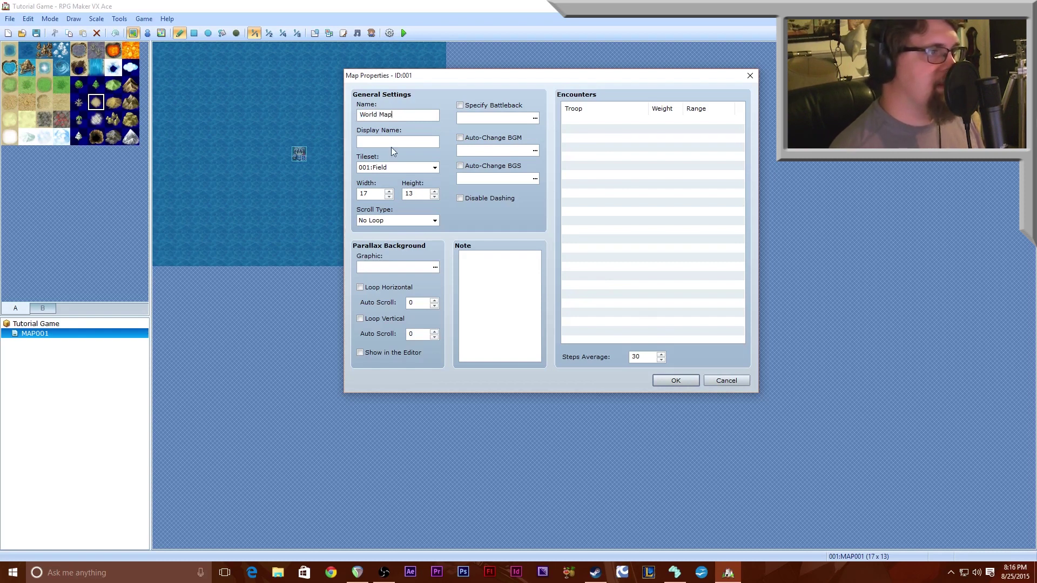
key("Tab")
type("World Map")
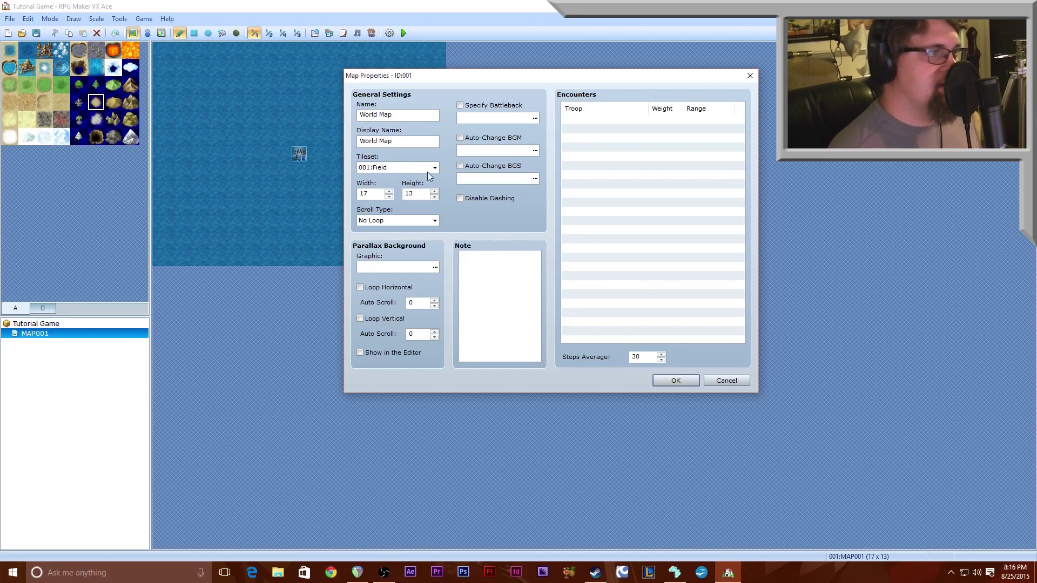
Choose the 001:Field tileset for the map and set its width and height to 50, applying the properties.
left_click(401, 170)
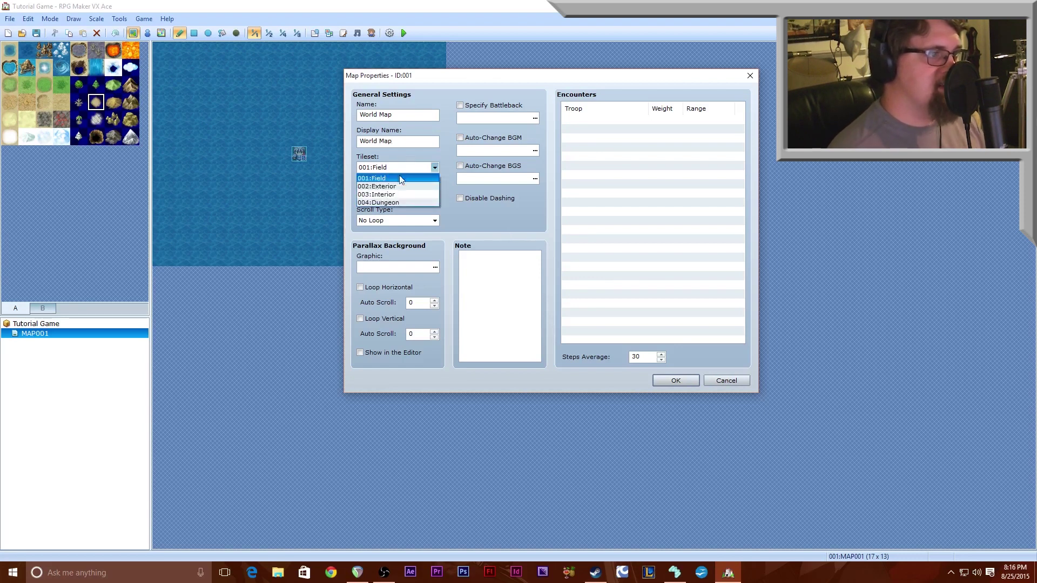
left_click(400, 177)
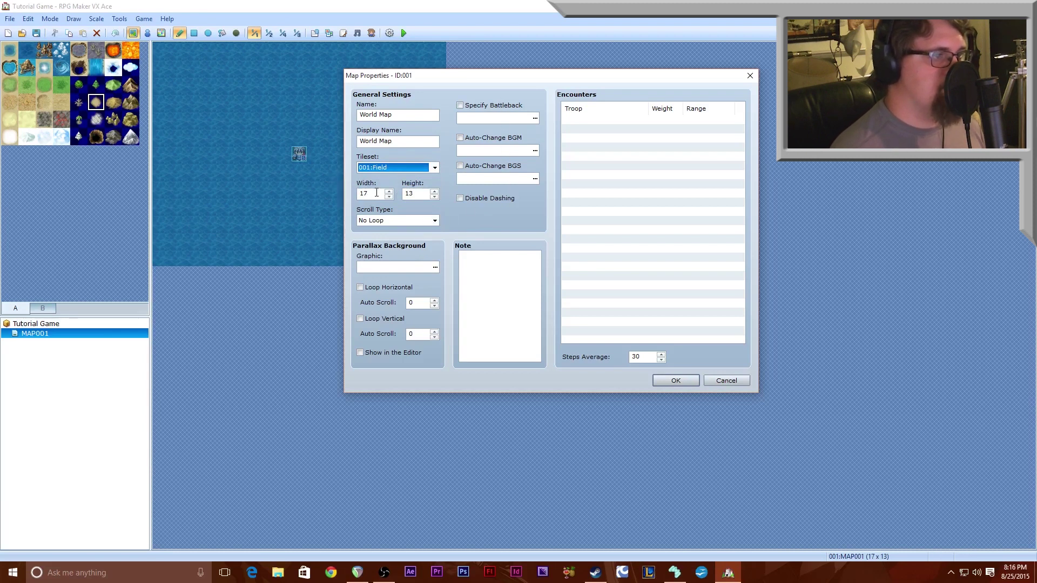
key("Tab")
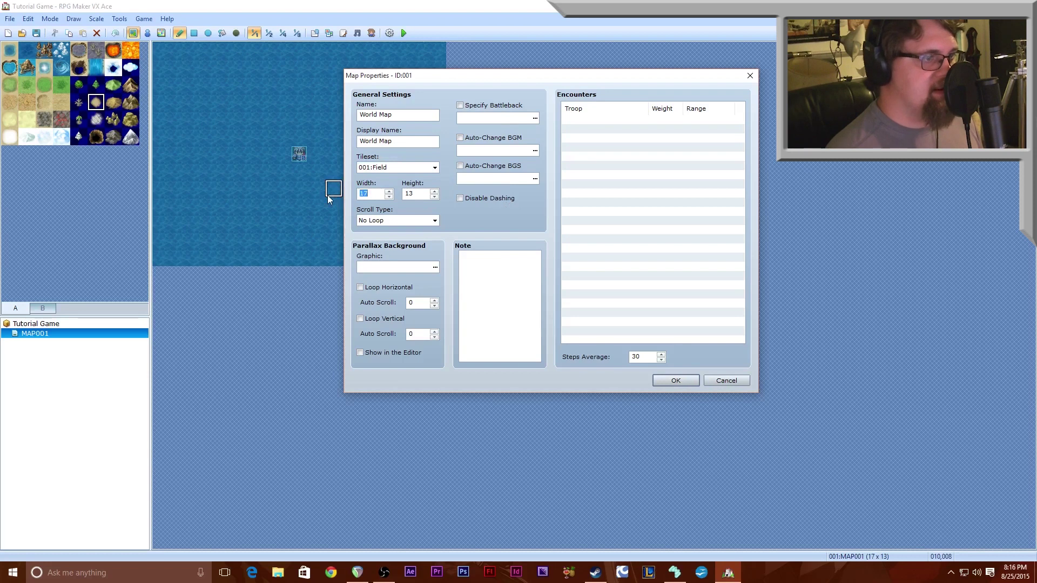
type("50")
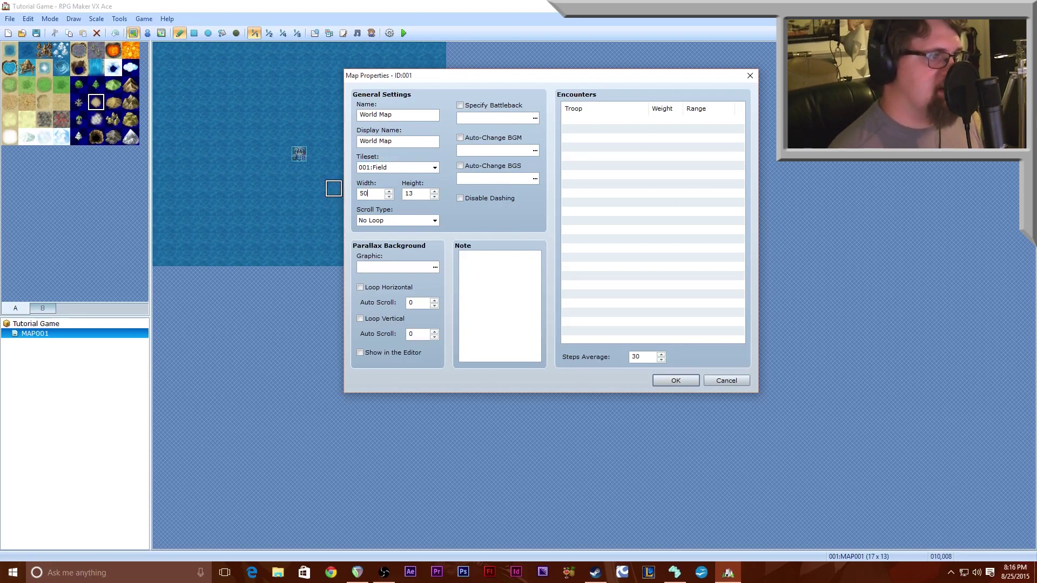
key("Tab")
type("50")
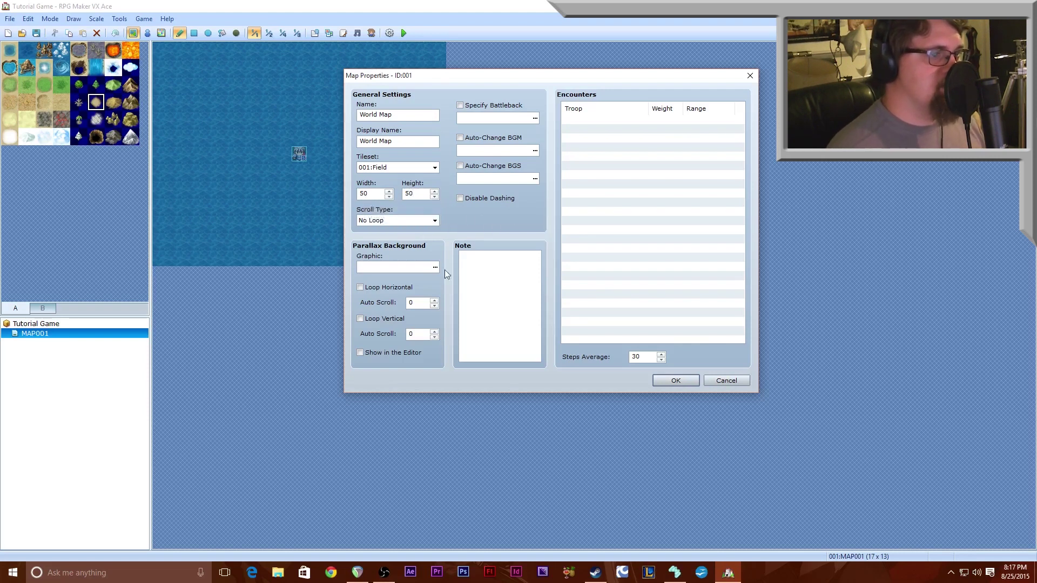
left_click(681, 382)
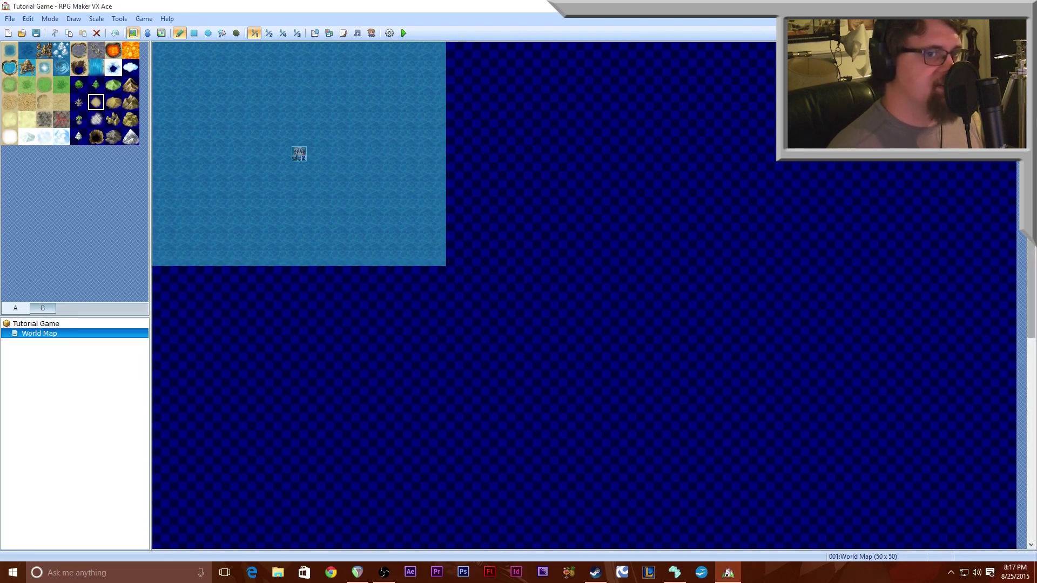
Flood-fill the empty area of the World Map with the light sea water tile.
scroll(1021, 264, "down", 3)
scroll(1021, 264, "down", 3)
scroll(1009, 342, "up", 6)
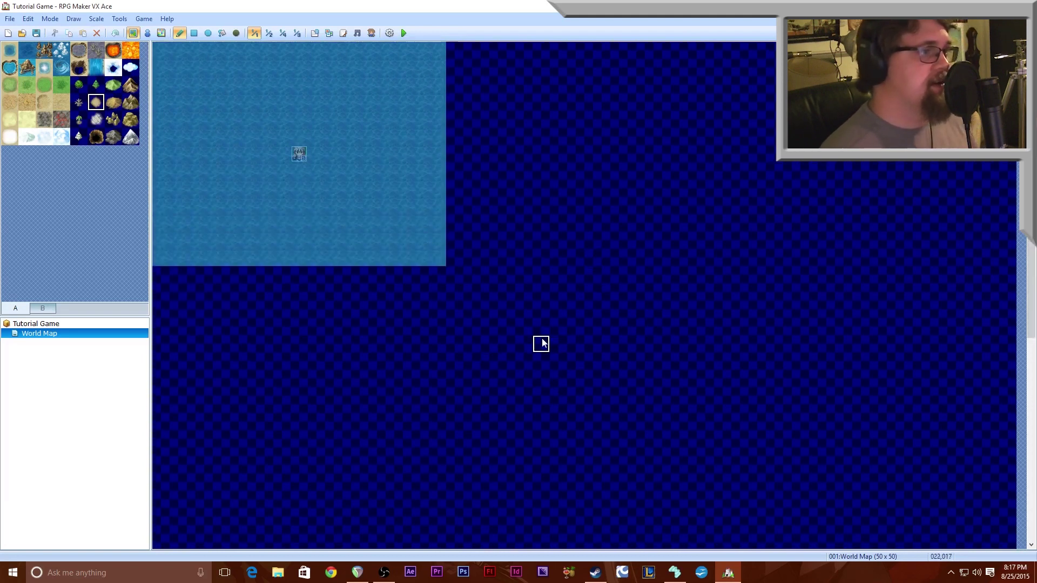
left_click(9, 52)
left_click(222, 34)
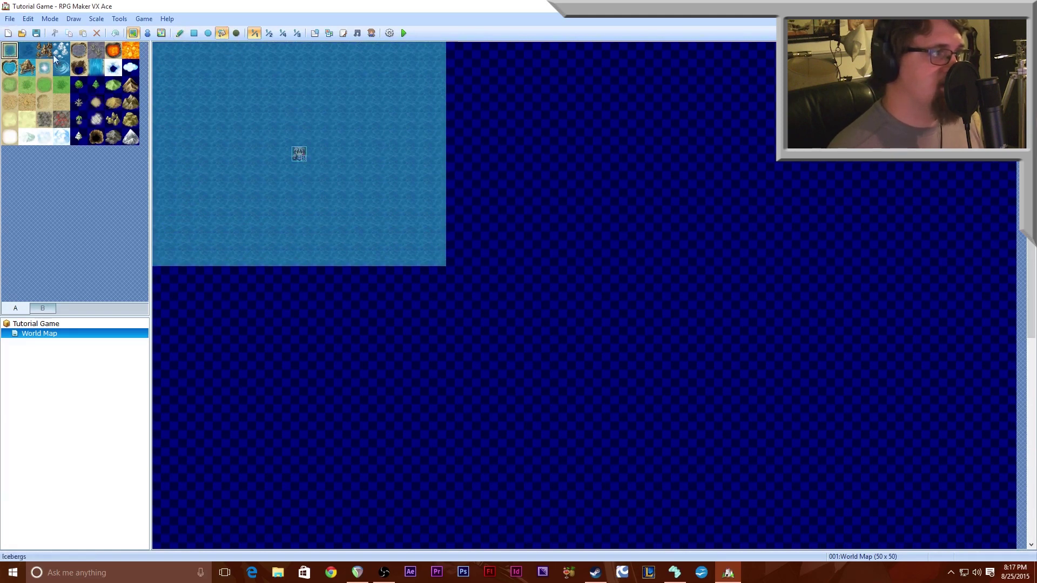
left_click(30, 52)
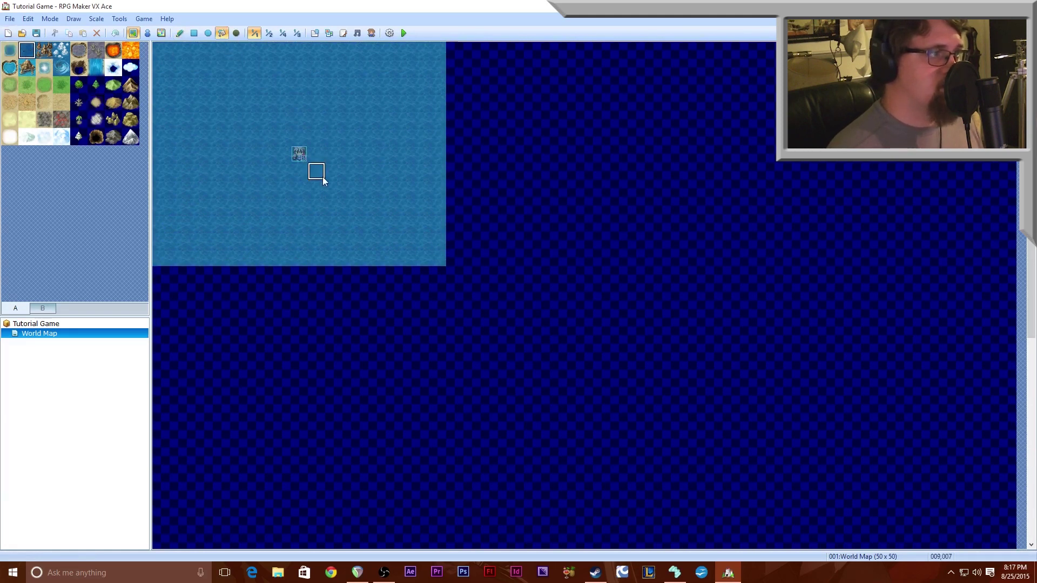
left_click(10, 51)
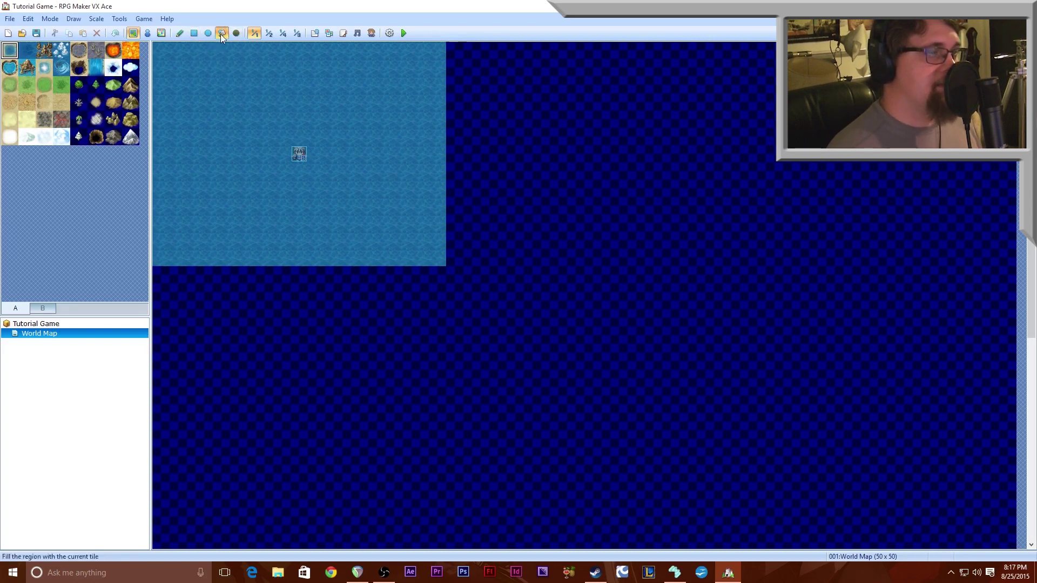
left_click(487, 160)
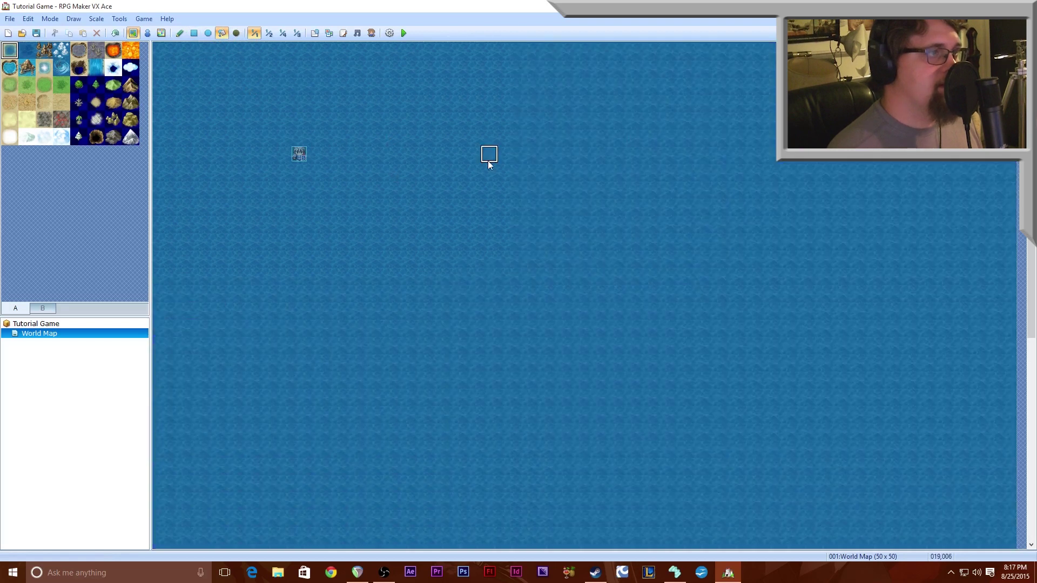
At 1/2 scale, pencil a closed grassland outline of a tall continent in the map's western half and flood-fill its interior with grass.
left_click(267, 35)
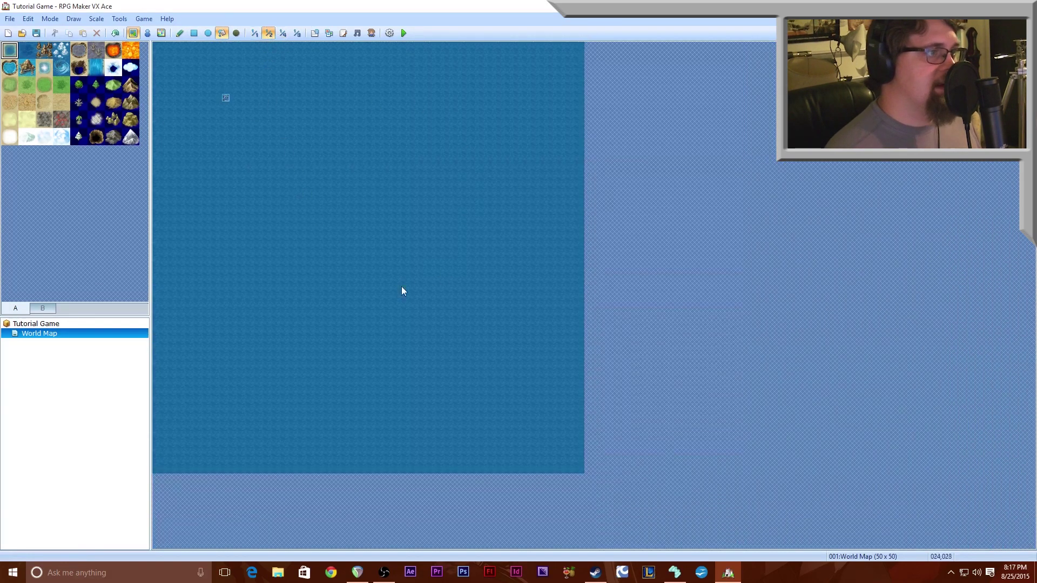
left_click(185, 34)
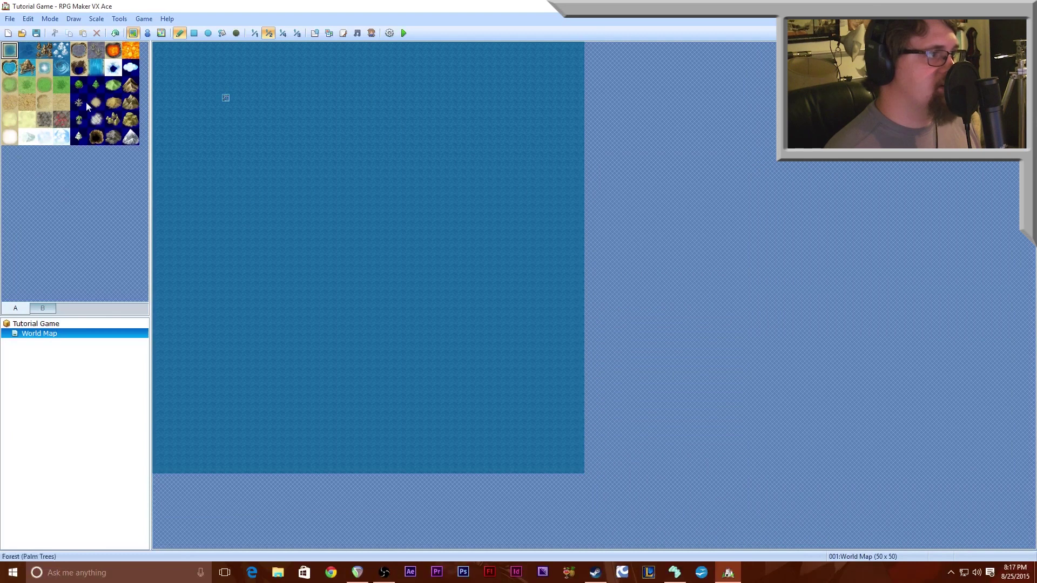
left_click(10, 87)
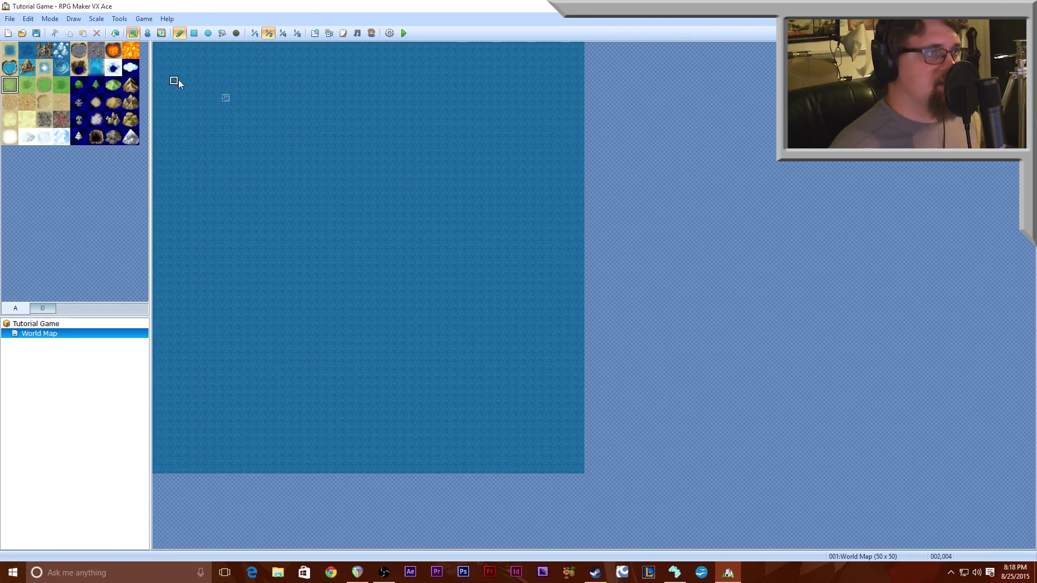
left_click_drag(199, 81, 209, 149)
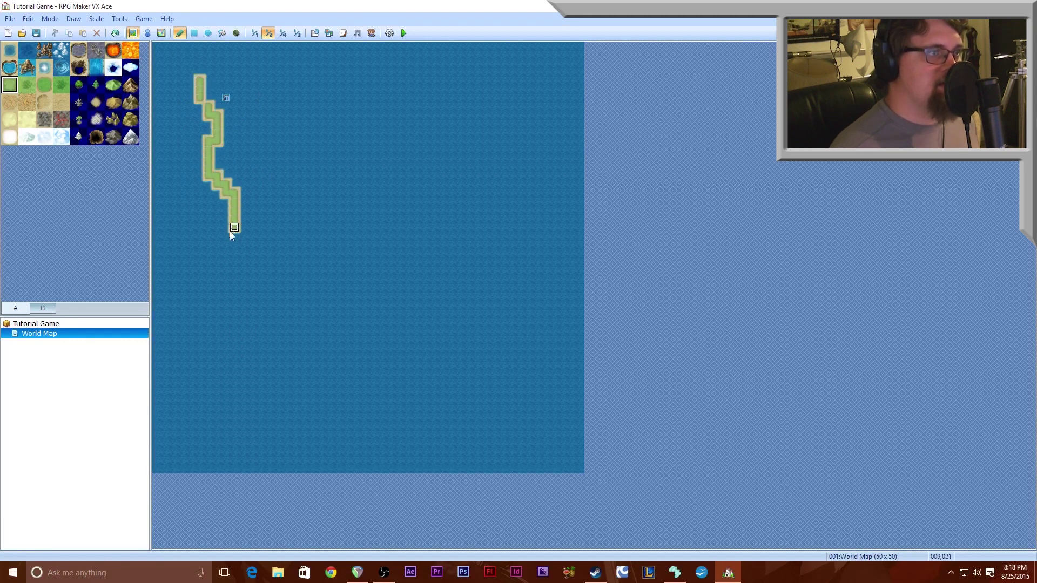
mouse_move(191, 323)
left_mouse_down()
mouse_move(184, 343)
mouse_move(208, 357)
mouse_move(294, 273)
mouse_move(363, 121)
mouse_move(356, 72)
left_mouse_up()
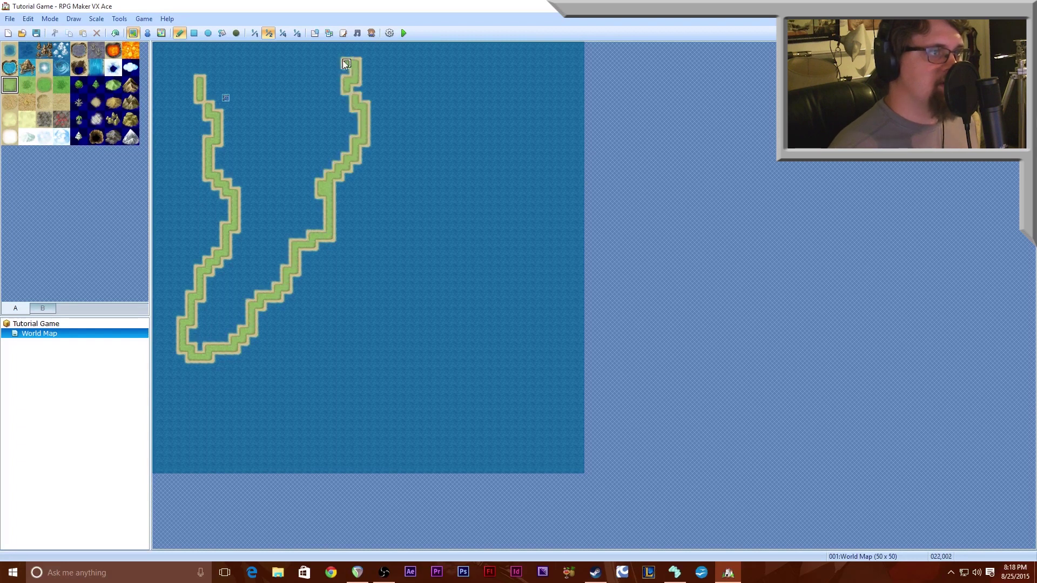
left_click_drag(266, 67, 222, 62)
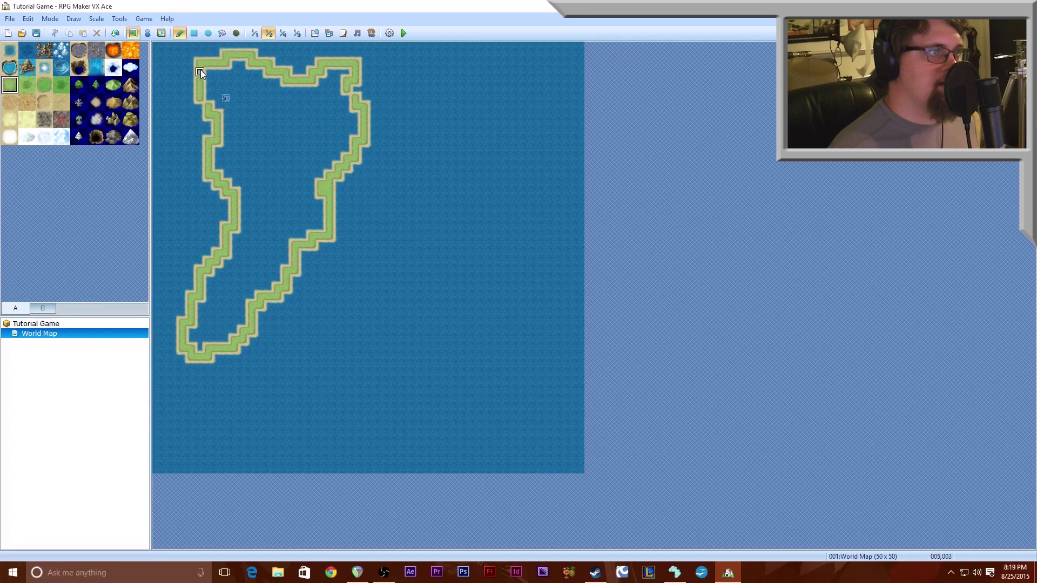
left_click(191, 81)
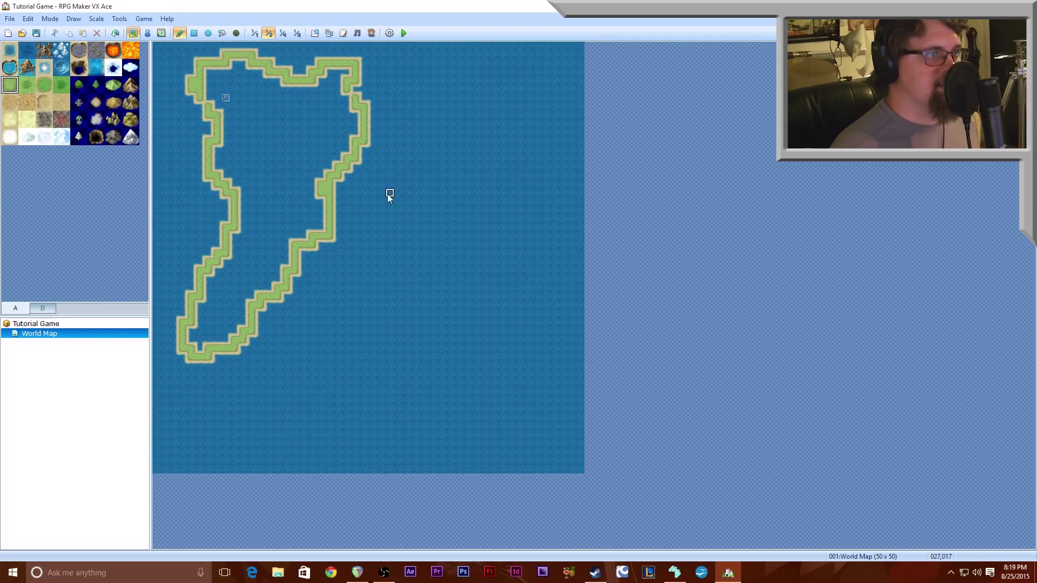
left_click(222, 33)
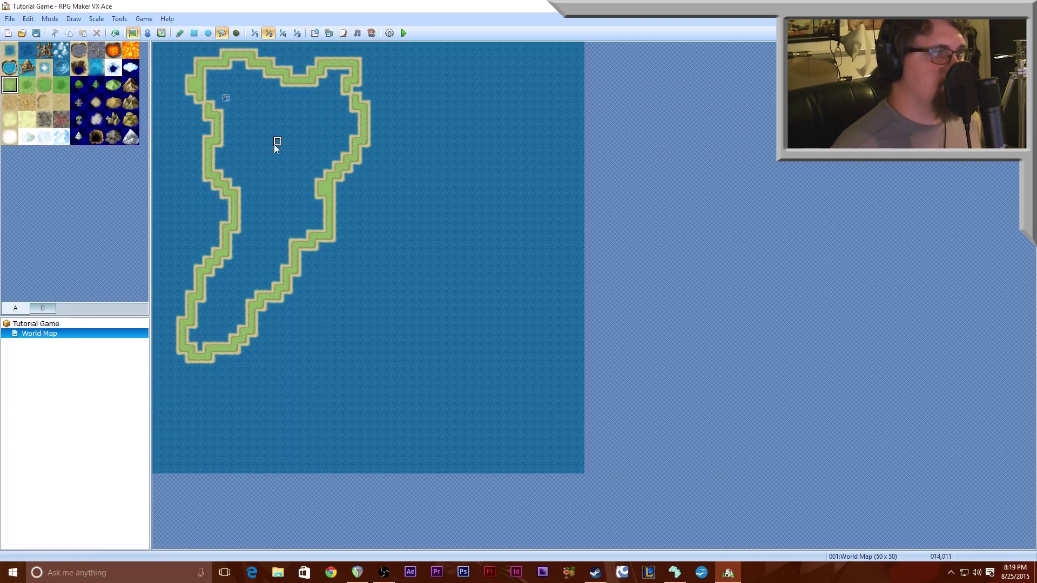
left_click(275, 143)
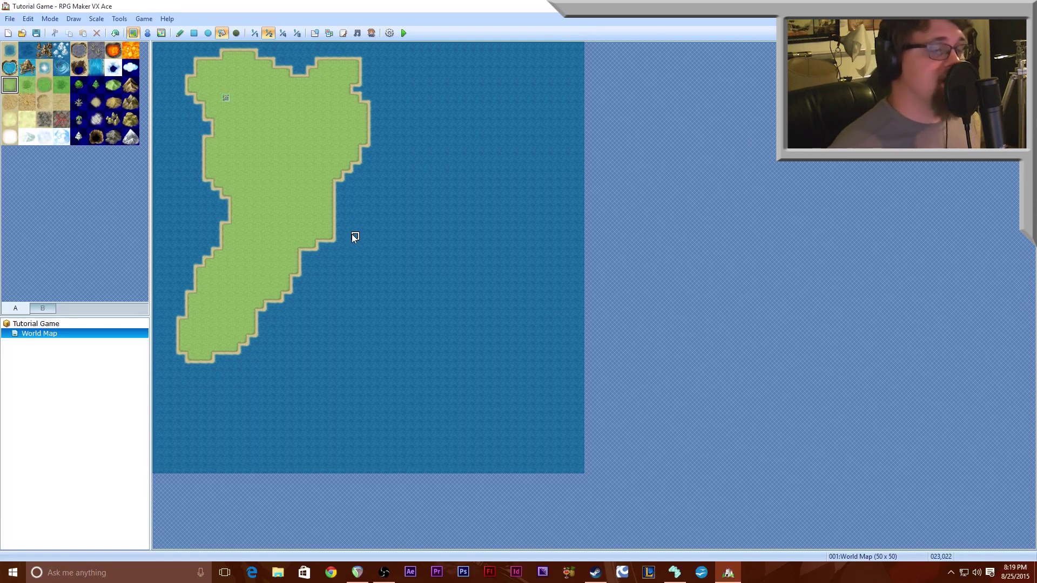
Flood-fill the sea around the continent with grassland and undo that fill.
left_click(191, 392)
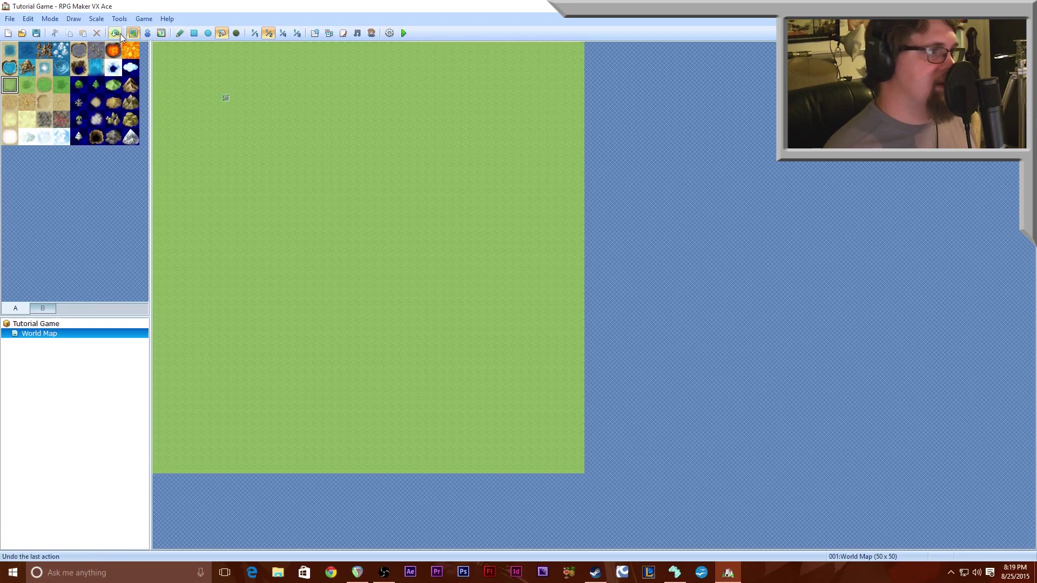
key("ctrl+z")
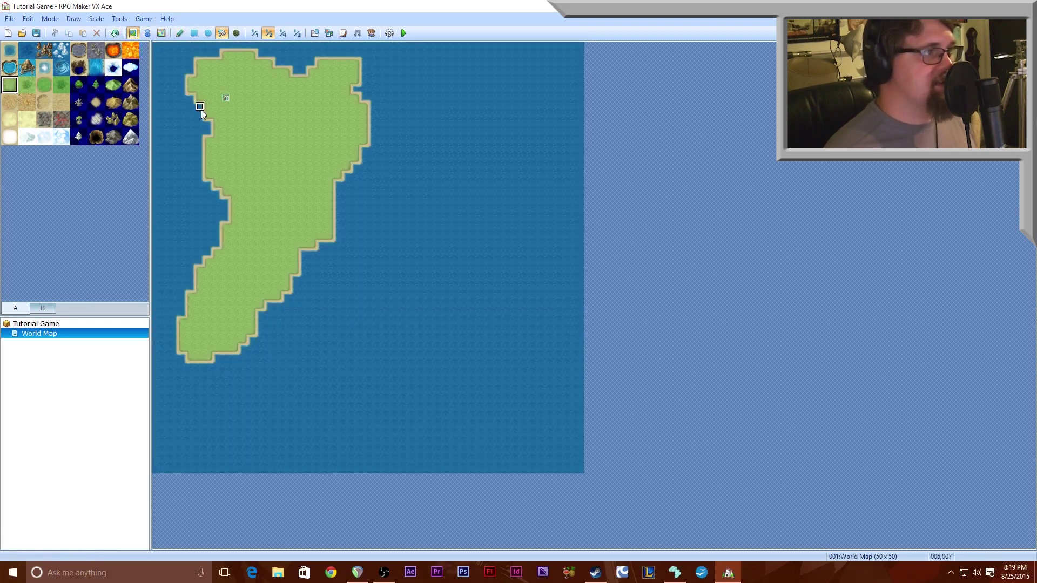
Pencil a grassland outline for a second continent, running along the map's southern edge and up its eastern half.
left_click(180, 33)
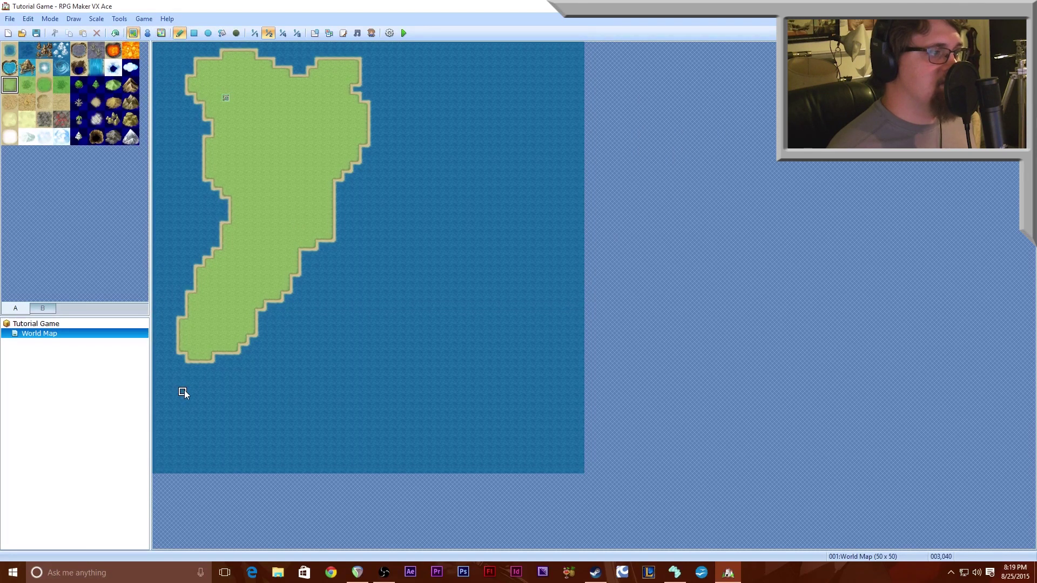
mouse_move(277, 373)
left_mouse_down()
mouse_move(362, 360)
mouse_move(364, 322)
left_mouse_up()
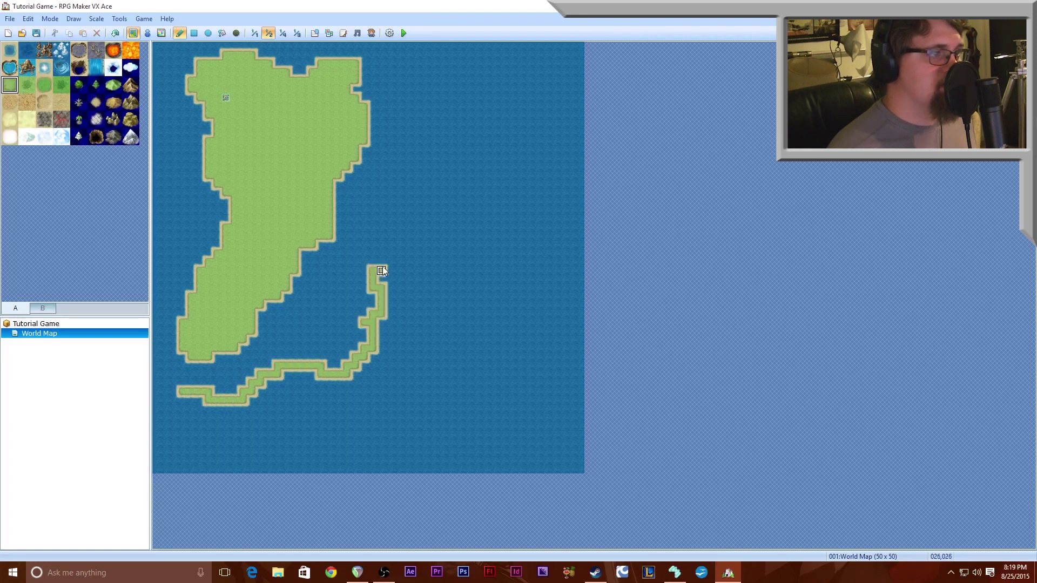
mouse_move(398, 254)
left_mouse_down()
mouse_move(397, 217)
mouse_move(425, 184)
left_mouse_up()
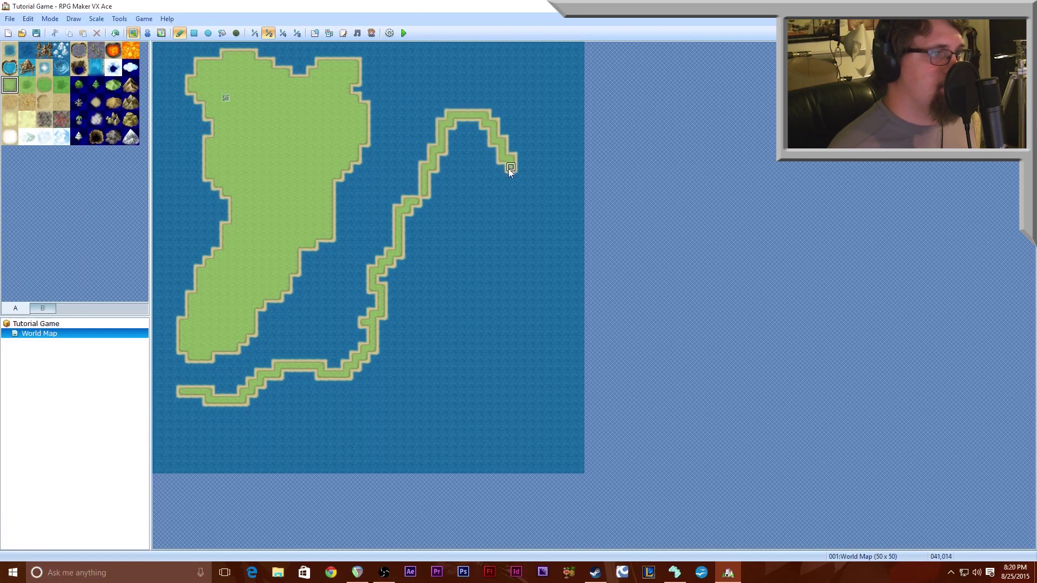
left_click_drag(519, 240, 511, 265)
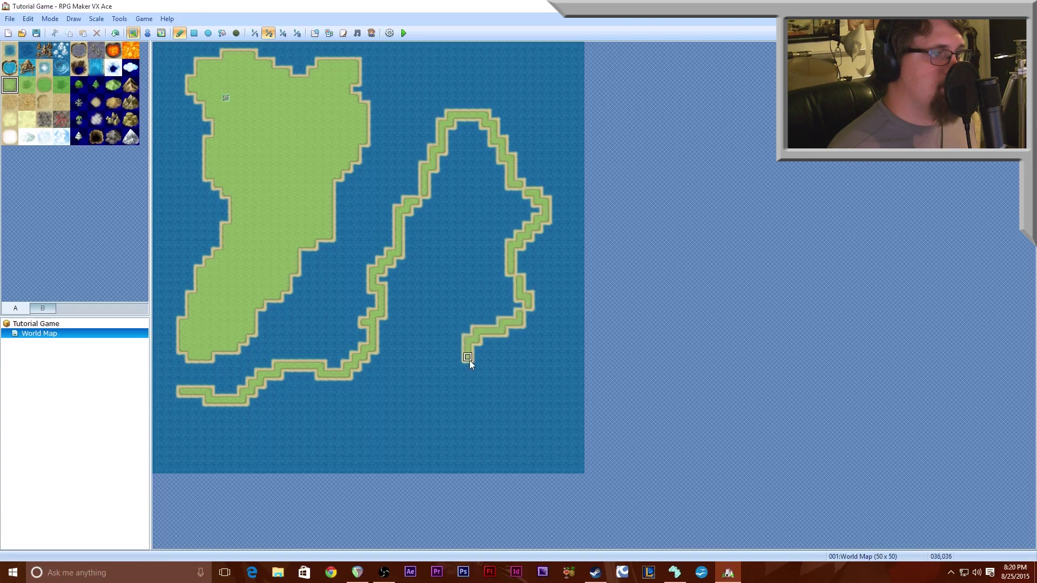
left_click_drag(466, 408, 438, 434)
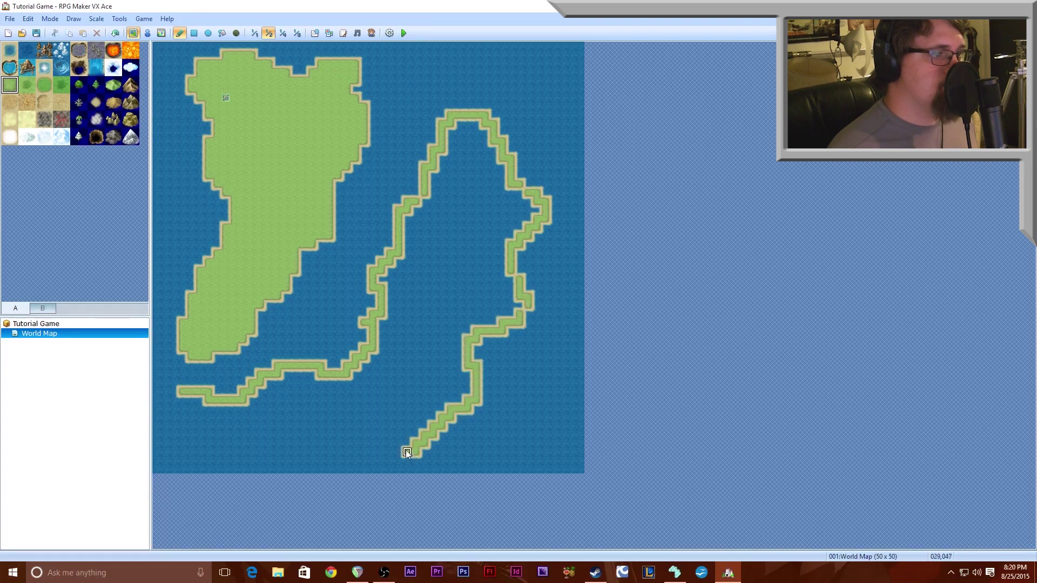
mouse_move(323, 453)
left_mouse_down()
mouse_move(222, 452)
mouse_move(208, 402)
left_mouse_up()
Erase the stray southwest end with sea, close the eastern continent's outline with grassland and flood-fill its interior with grass.
left_click(10, 50)
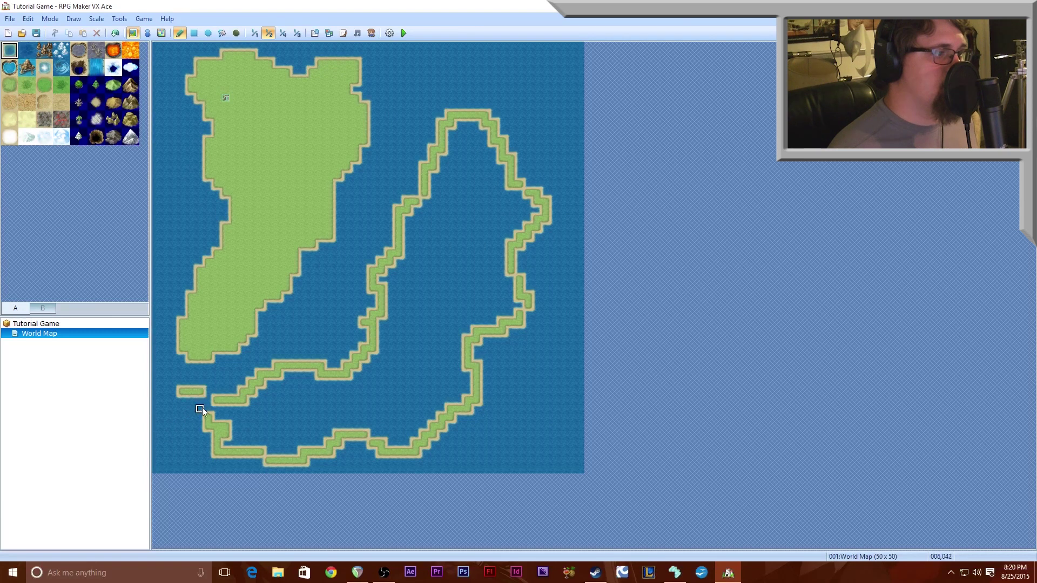
left_click(10, 85)
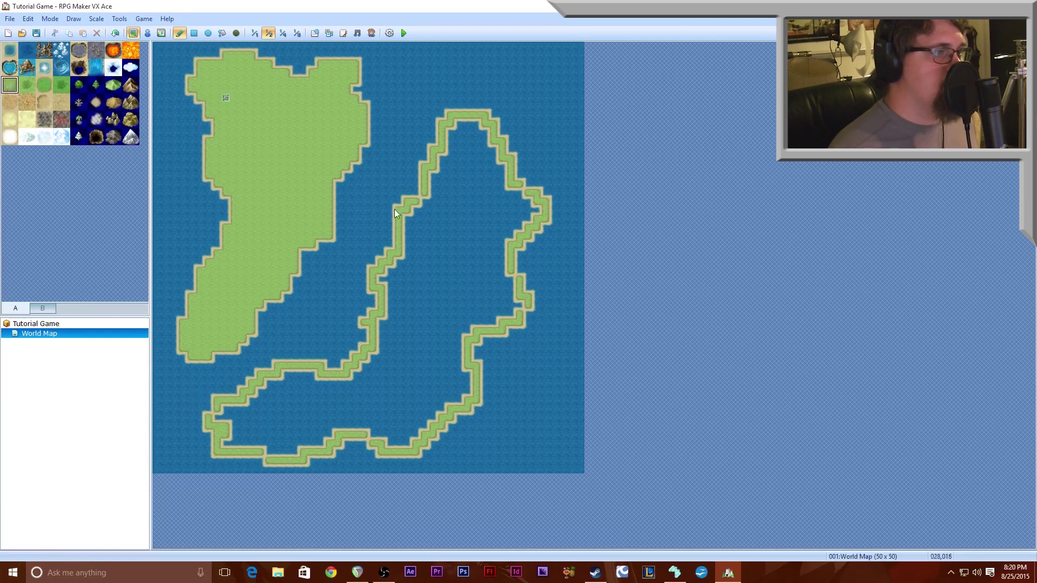
left_click(223, 33)
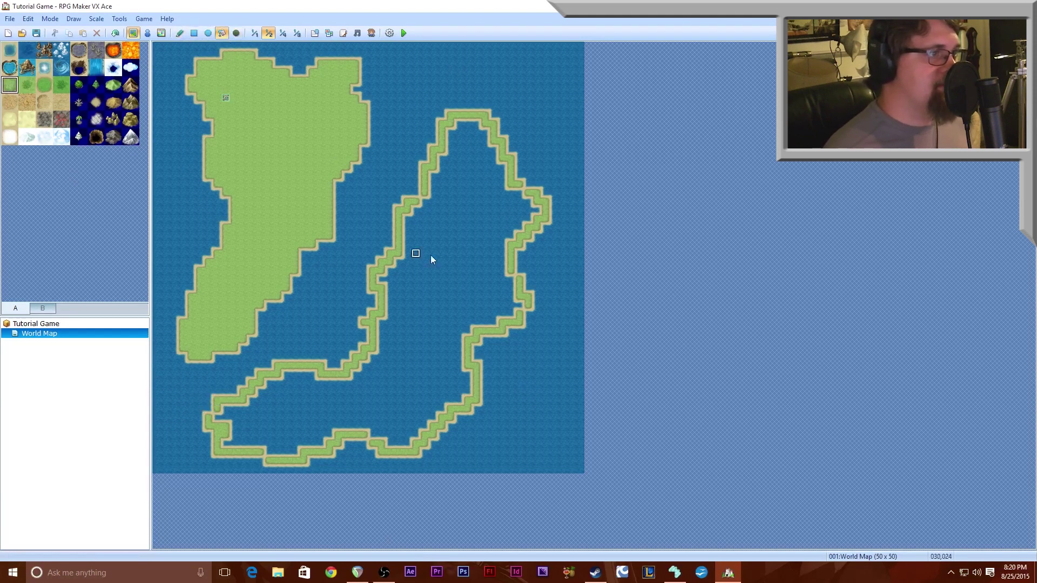
left_click(442, 254)
Pencil a pale sand border across the eastern continent, flood-filling the land south of it with sand and the north with dark grey rock.
left_click(180, 32)
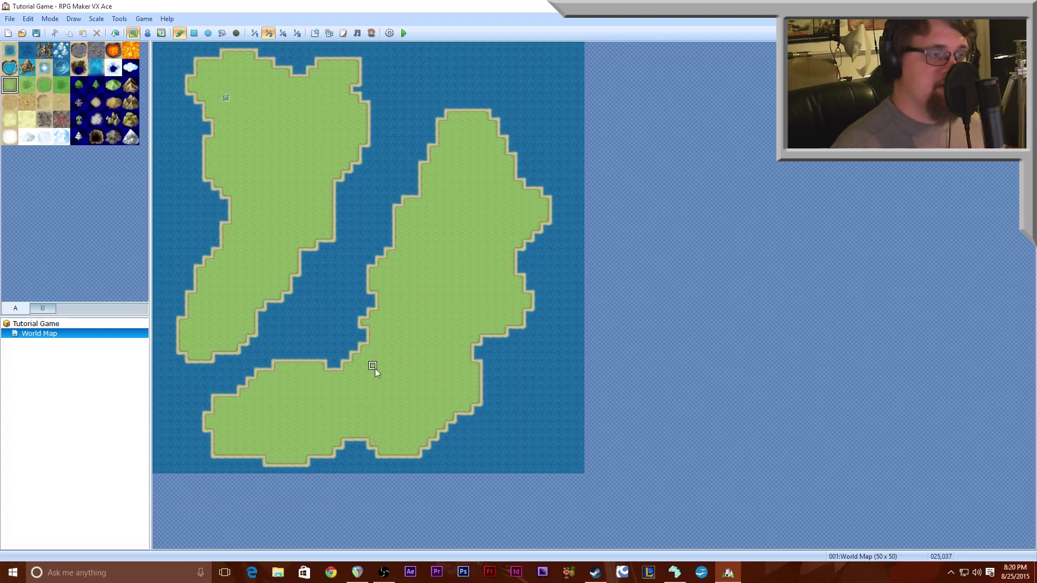
left_click(11, 120)
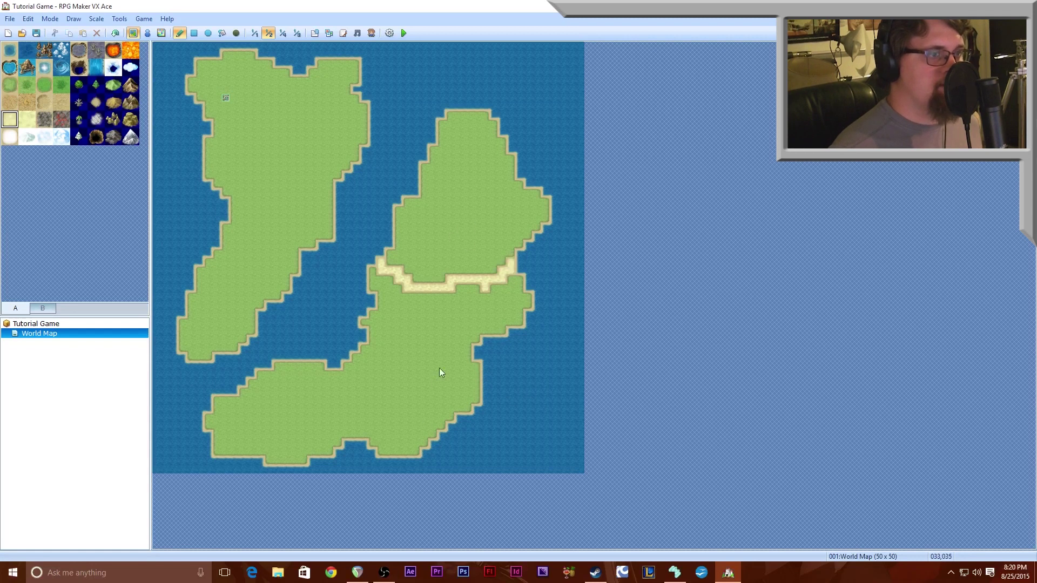
left_click(222, 33)
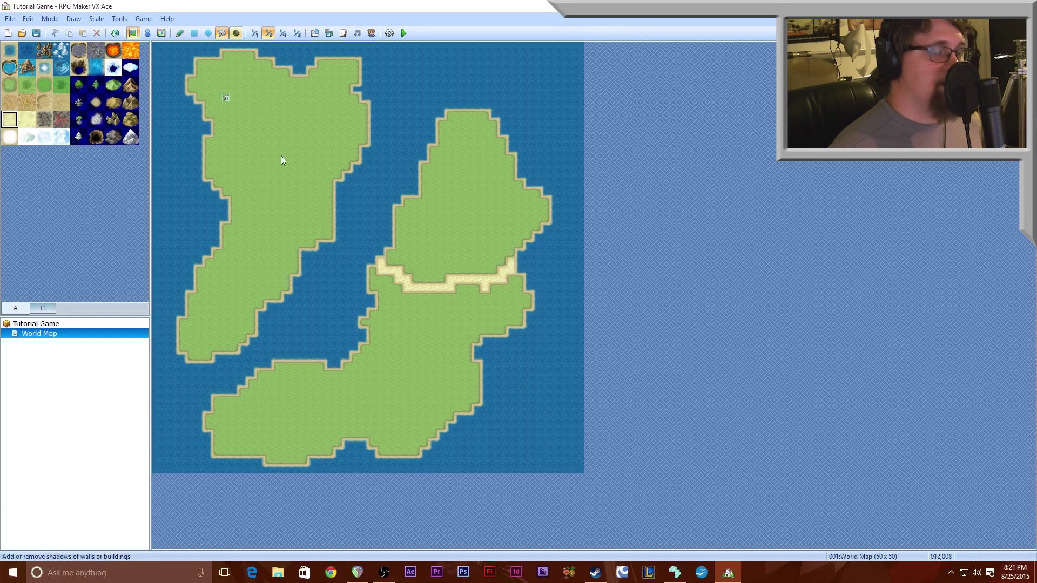
left_click(407, 361)
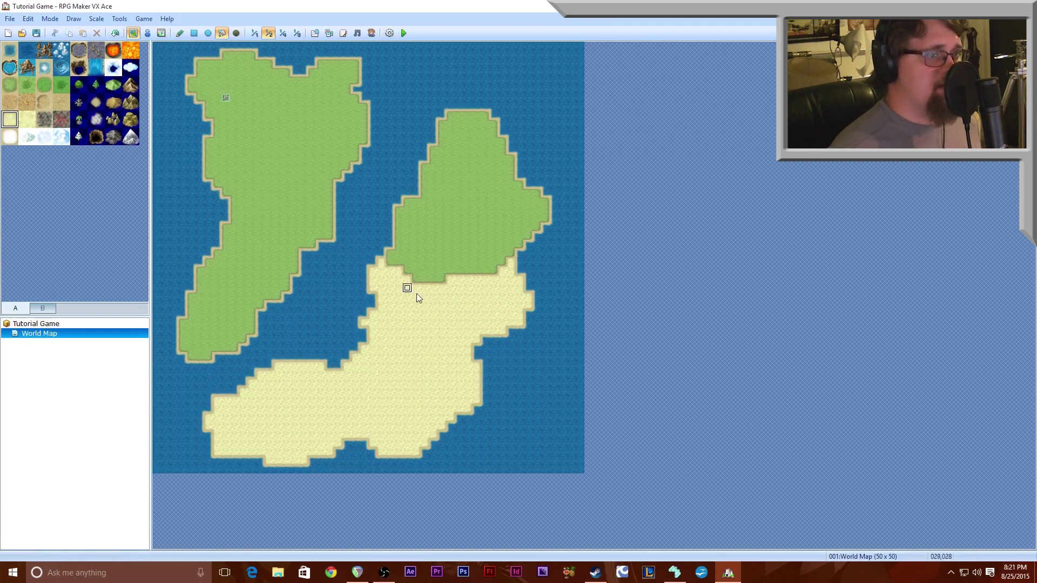
left_click(48, 122)
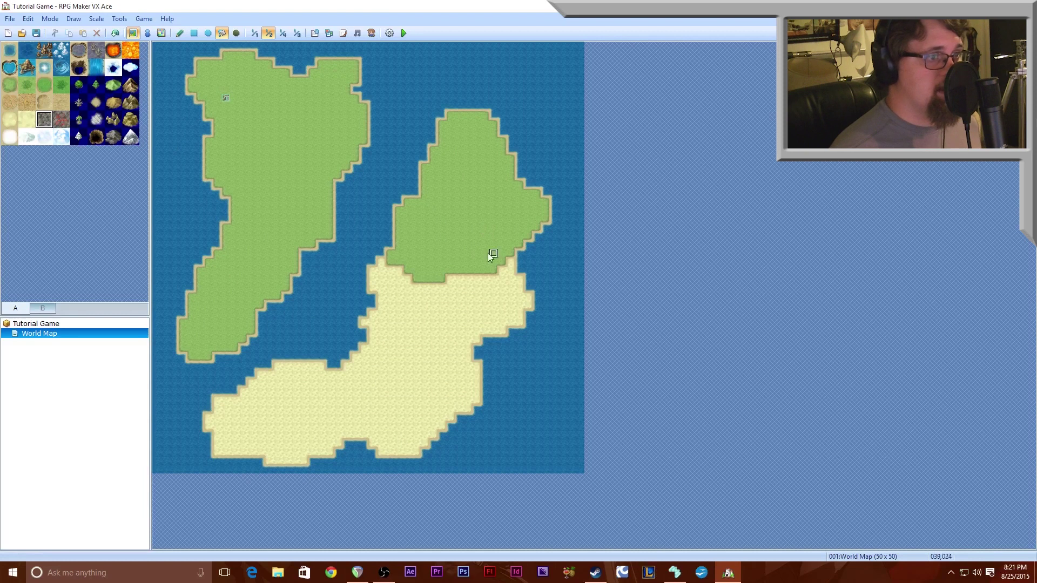
left_click(468, 211)
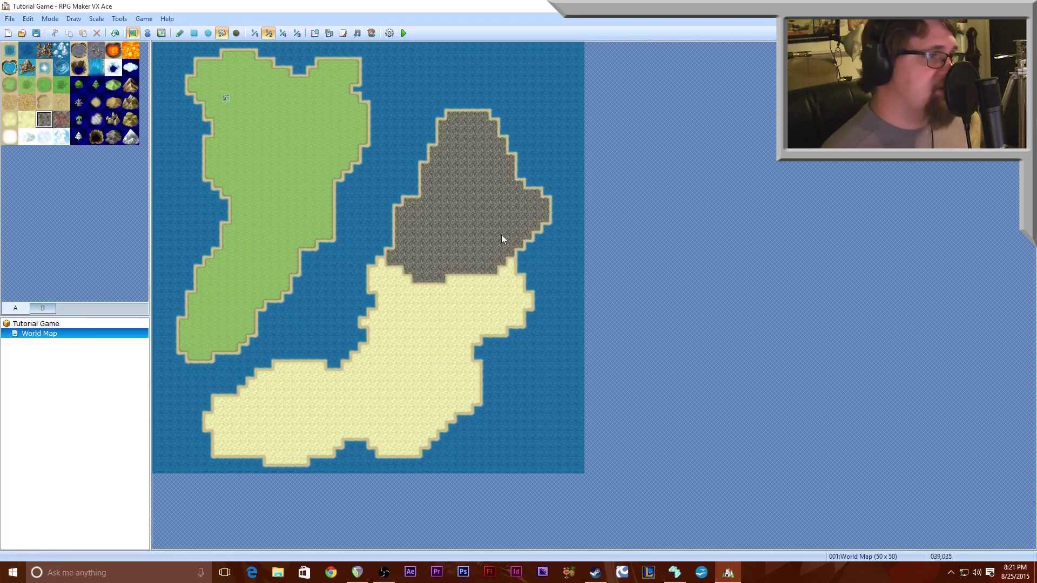
At 1/1 scale, pencil a sea-water river from the western continent's northeast coast inland, ending in a solid lake mid-continent.
left_click(10, 50)
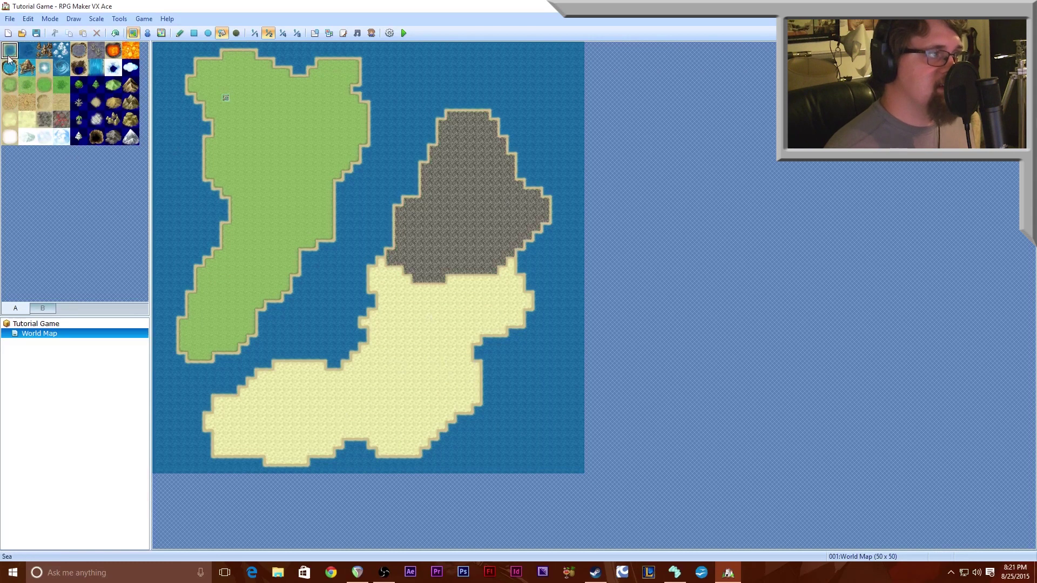
left_click(180, 33)
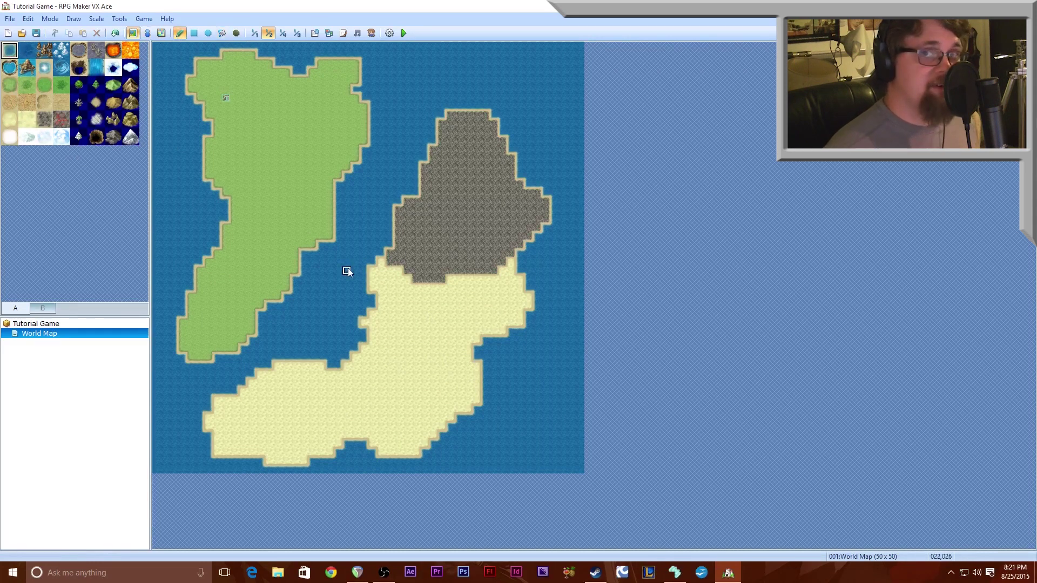
left_click(352, 90)
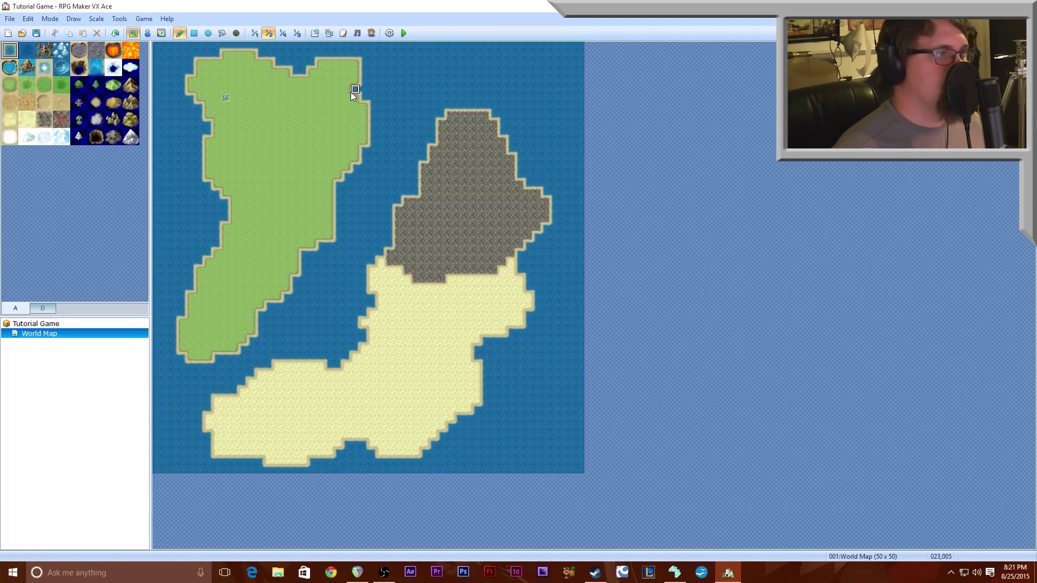
left_click(254, 33)
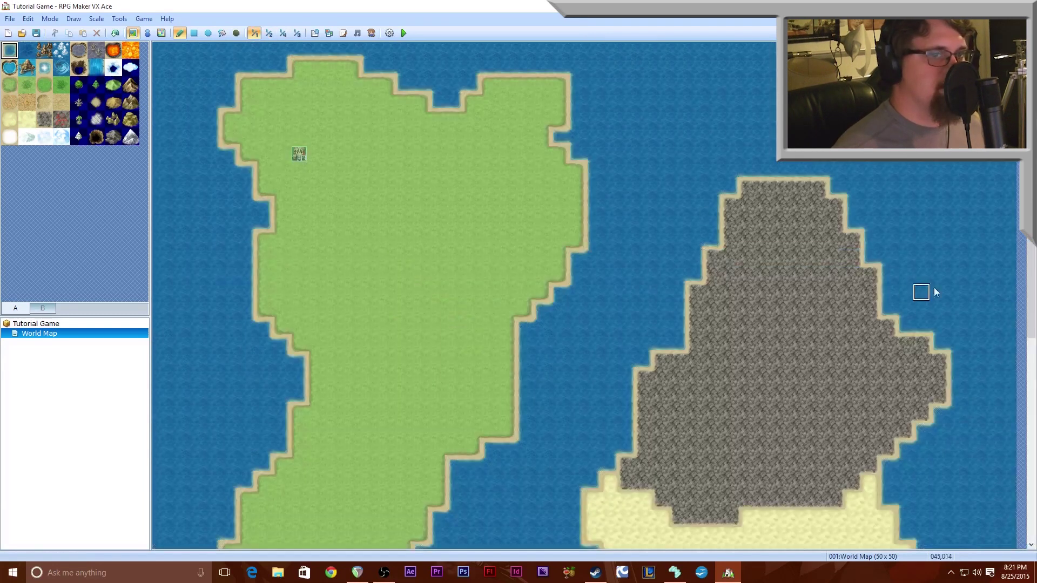
left_click(542, 138)
mouse_move(543, 139)
left_mouse_down()
mouse_move(522, 180)
mouse_move(488, 198)
left_mouse_up()
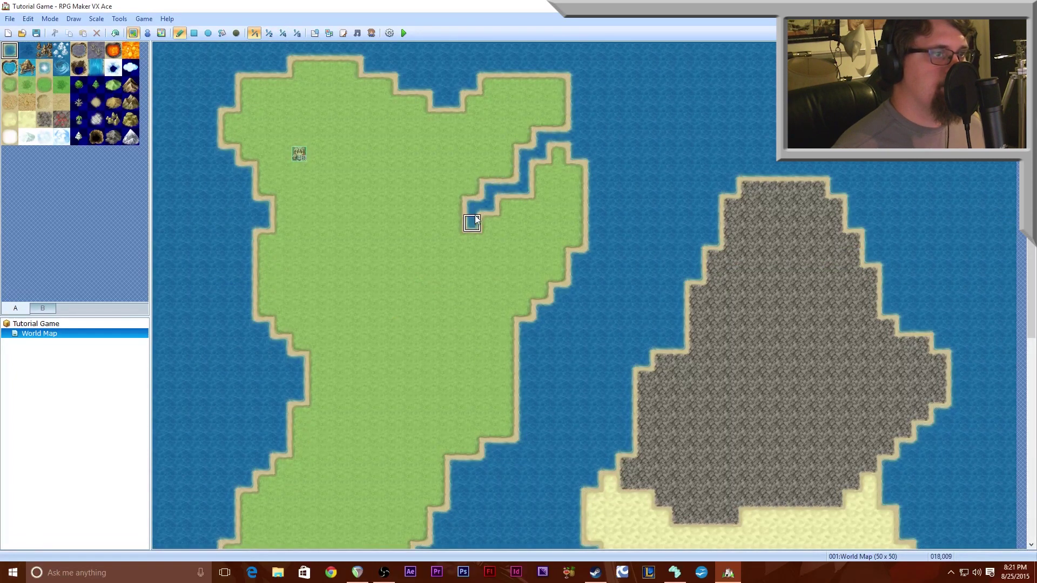
mouse_move(462, 230)
left_mouse_down()
mouse_move(440, 237)
mouse_move(420, 276)
mouse_move(400, 259)
mouse_move(366, 270)
mouse_move(398, 343)
mouse_move(427, 362)
mouse_move(455, 342)
mouse_move(440, 312)
left_mouse_up()
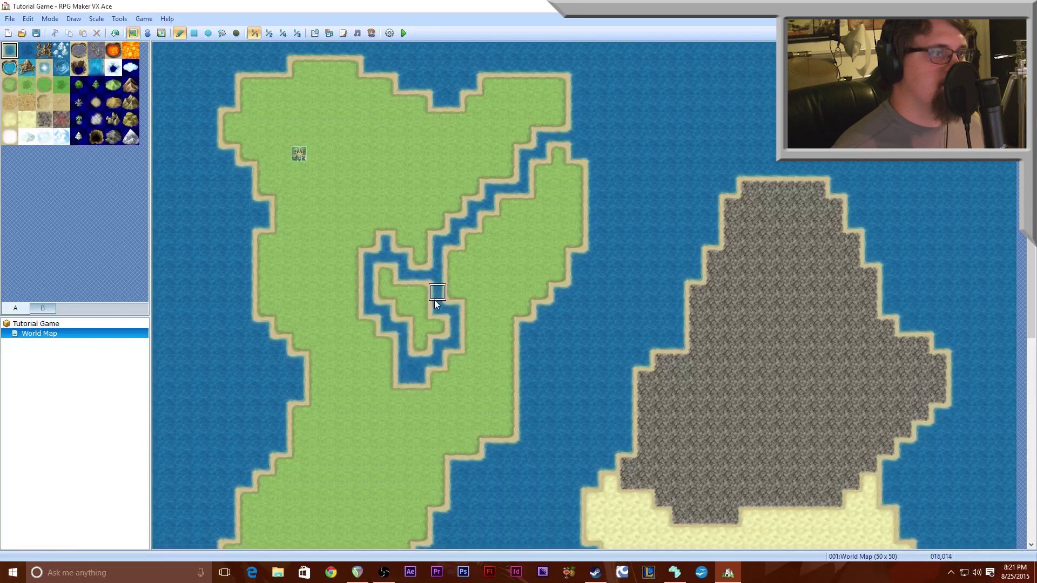
mouse_move(437, 327)
left_mouse_down()
mouse_move(419, 289)
mouse_move(387, 276)
mouse_move(394, 340)
left_mouse_up()
Extend river branches from the lake to the south and northwest, and trim the northwest branch's tip with grassland.
mouse_move(386, 398)
left_mouse_down()
mouse_move(385, 378)
mouse_move(362, 445)
mouse_move(348, 449)
mouse_move(348, 469)
left_mouse_up()
mouse_move(366, 291)
left_mouse_down()
mouse_move(348, 292)
mouse_move(318, 266)
mouse_move(315, 239)
mouse_move(301, 236)
left_mouse_up()
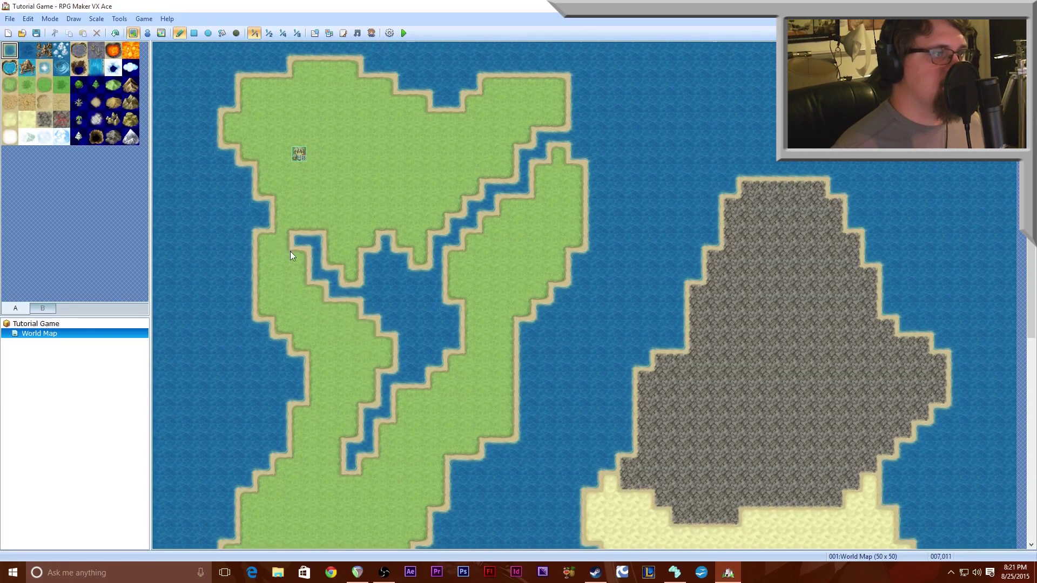
left_click(9, 85)
left_click(300, 240)
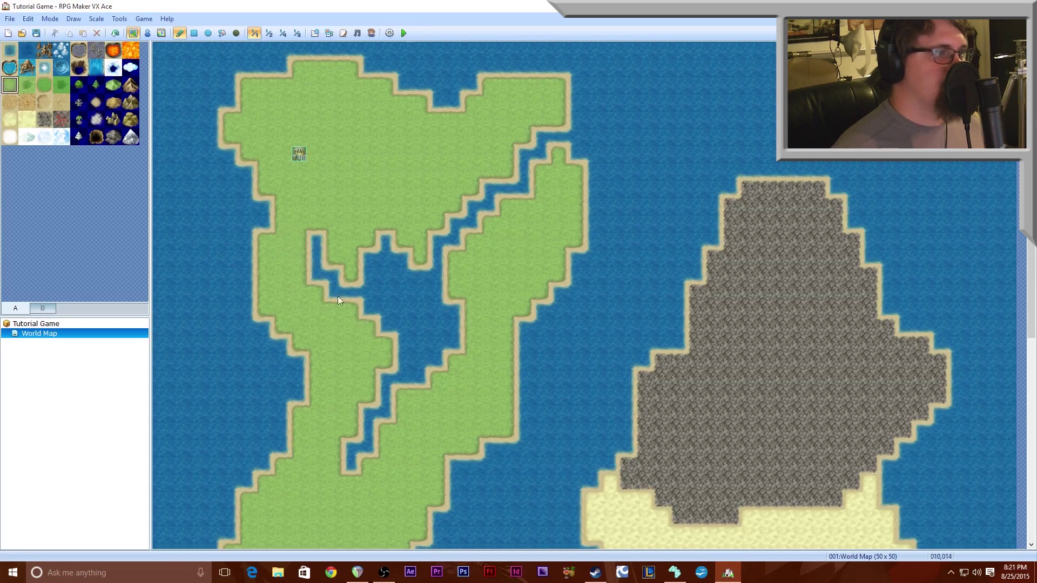
Draw a sea strait across the western continent's southern end, separating its tip into a small island.
left_click(9, 50)
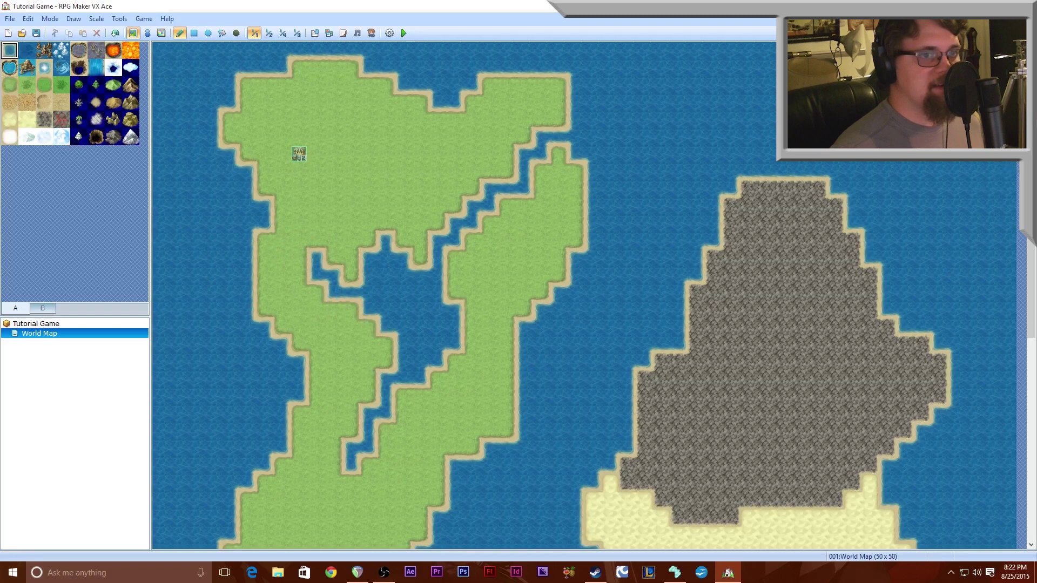
scroll(1032, 288, "down", 1)
scroll(1031, 288, "down", 13)
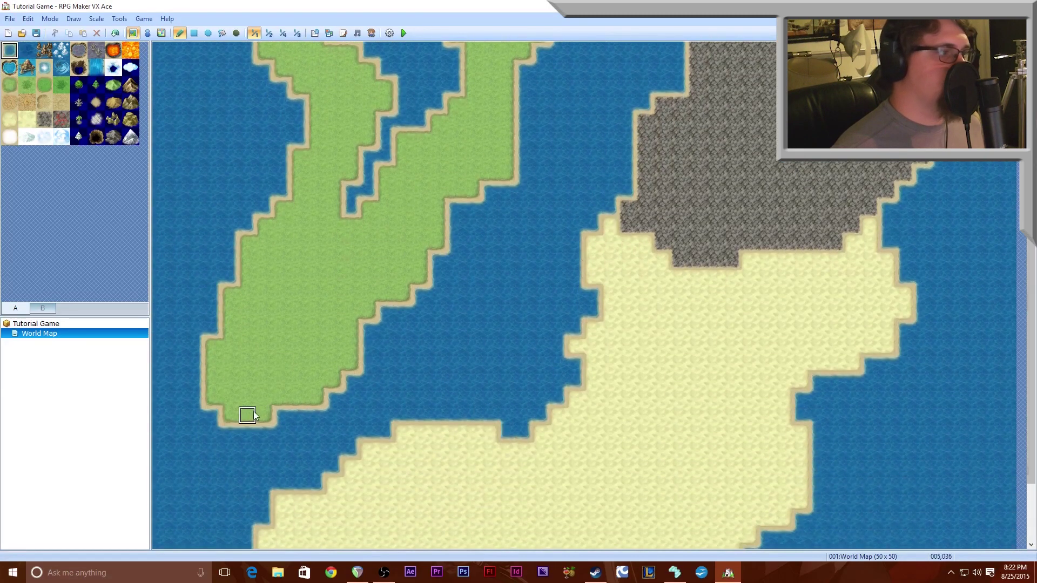
left_click(210, 369)
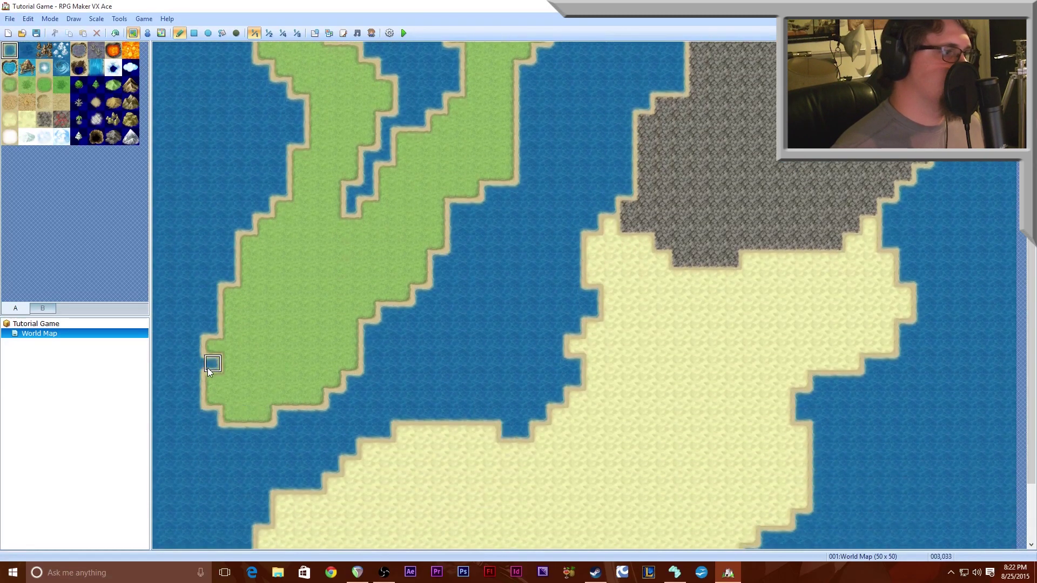
mouse_move(210, 369)
left_mouse_down()
mouse_move(239, 375)
mouse_move(279, 357)
mouse_move(296, 331)
mouse_move(331, 325)
mouse_move(354, 295)
mouse_move(397, 290)
mouse_move(371, 306)
left_mouse_up()
left_click(352, 312)
mouse_move(298, 345)
left_mouse_down()
mouse_move(300, 362)
mouse_move(278, 377)
mouse_move(220, 383)
left_mouse_up()
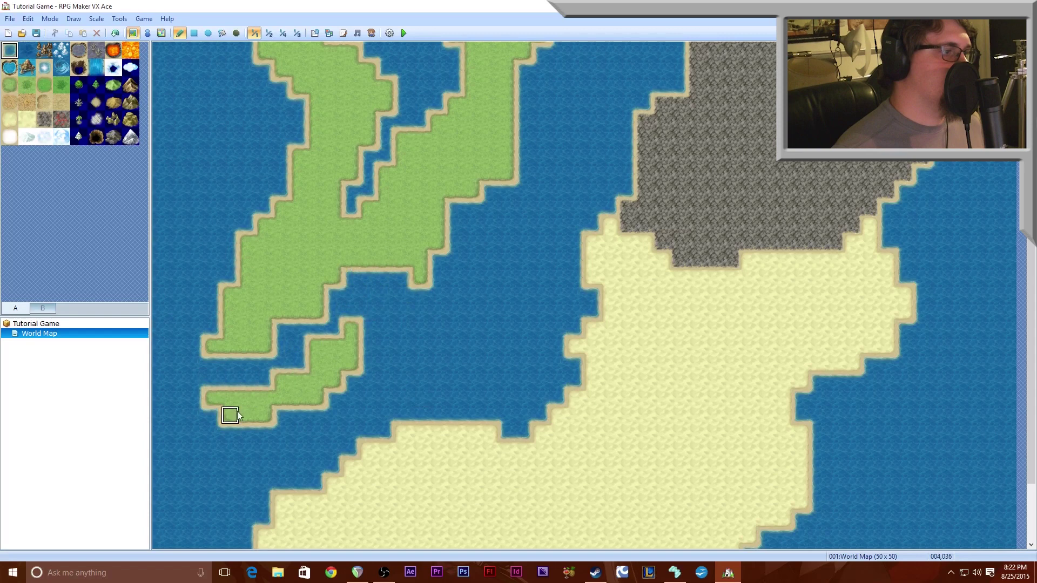
left_click(314, 346)
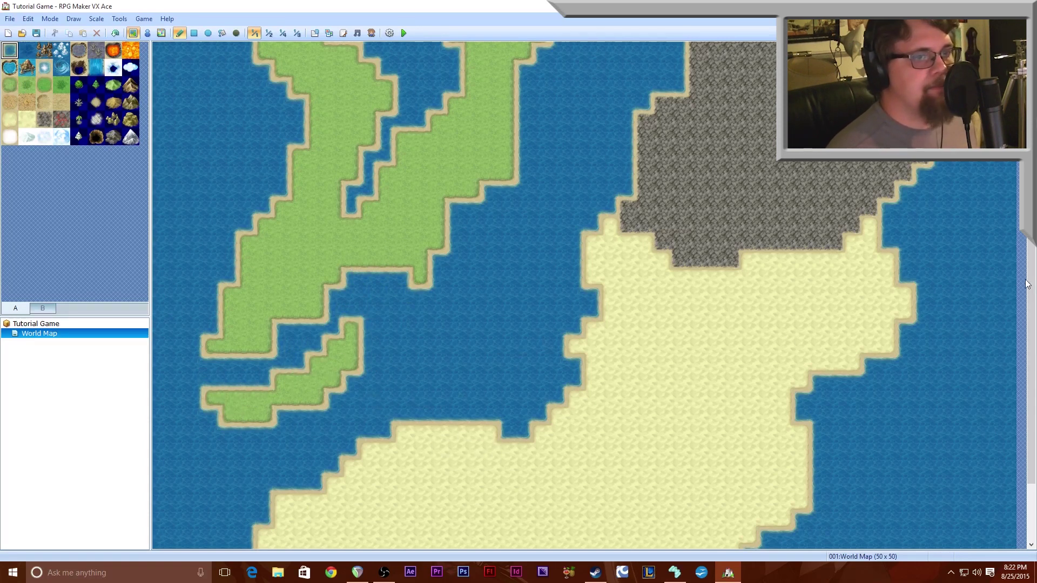
Carve a sea-water river with a small lake into the sand region's northwest coast and a second river inland from its east coast.
scroll(1033, 279, "up", 7)
scroll(994, 400, "down", 6)
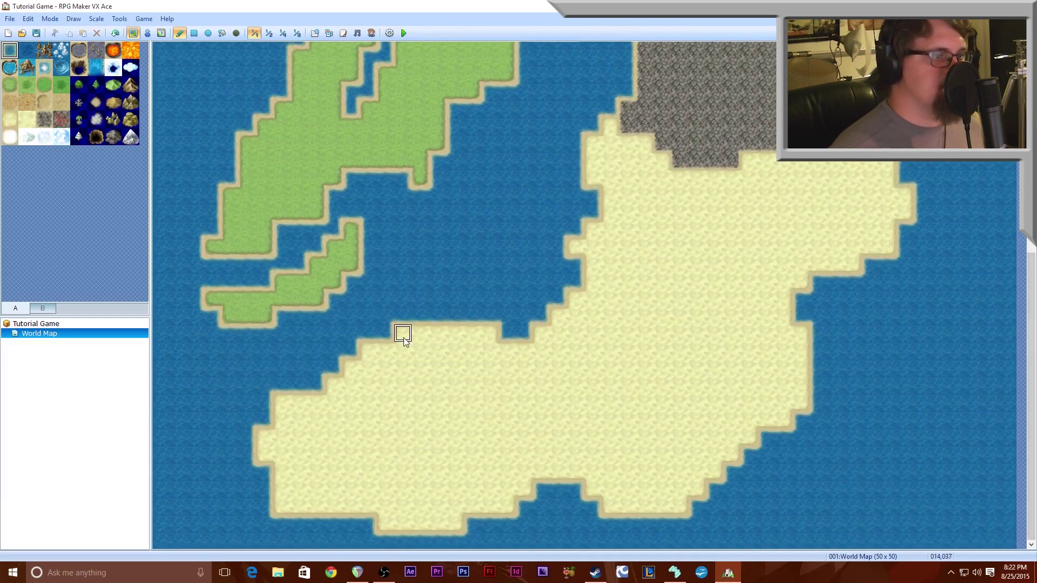
mouse_move(404, 339)
left_mouse_down()
mouse_move(525, 419)
mouse_move(544, 410)
mouse_move(572, 419)
mouse_move(577, 393)
mouse_move(560, 392)
left_mouse_up()
left_click_drag(572, 432, 560, 432)
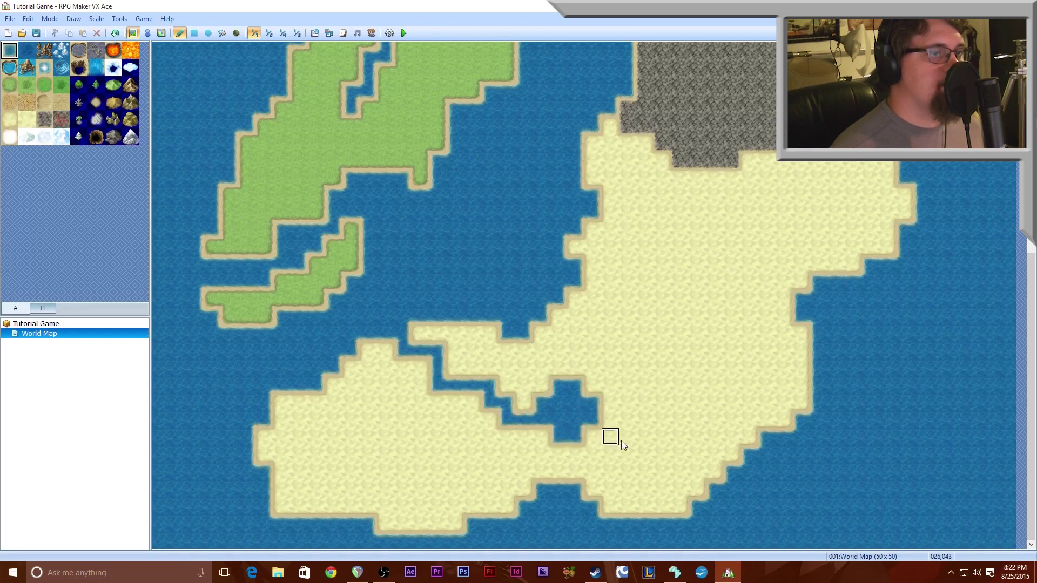
left_click_drag(591, 413, 593, 389)
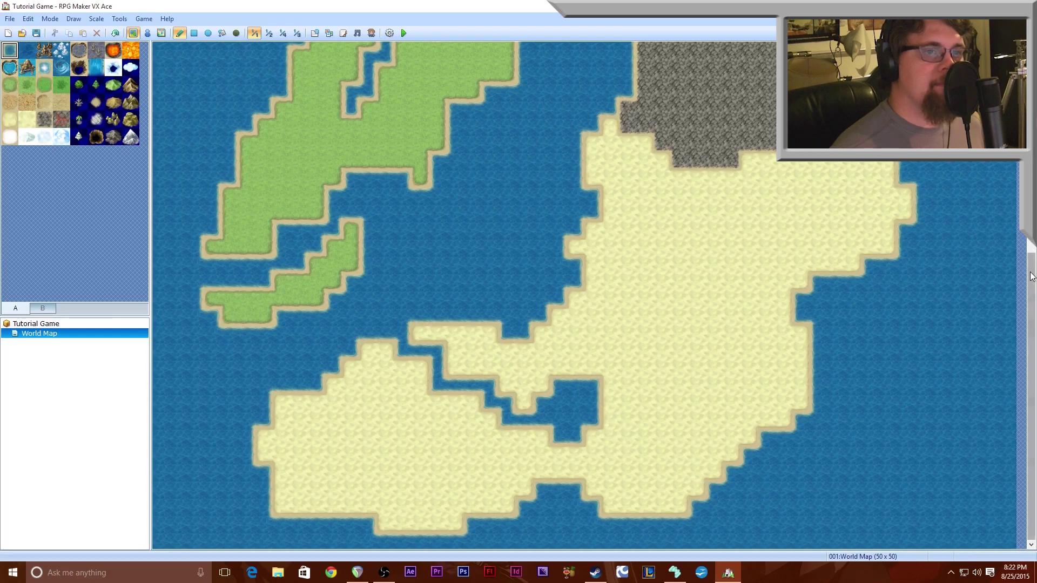
scroll(1032, 277, "up", 2)
mouse_move(852, 227)
left_mouse_down()
mouse_move(832, 251)
mouse_move(764, 273)
mouse_move(760, 288)
mouse_move(713, 295)
mouse_move(681, 318)
left_mouse_up()
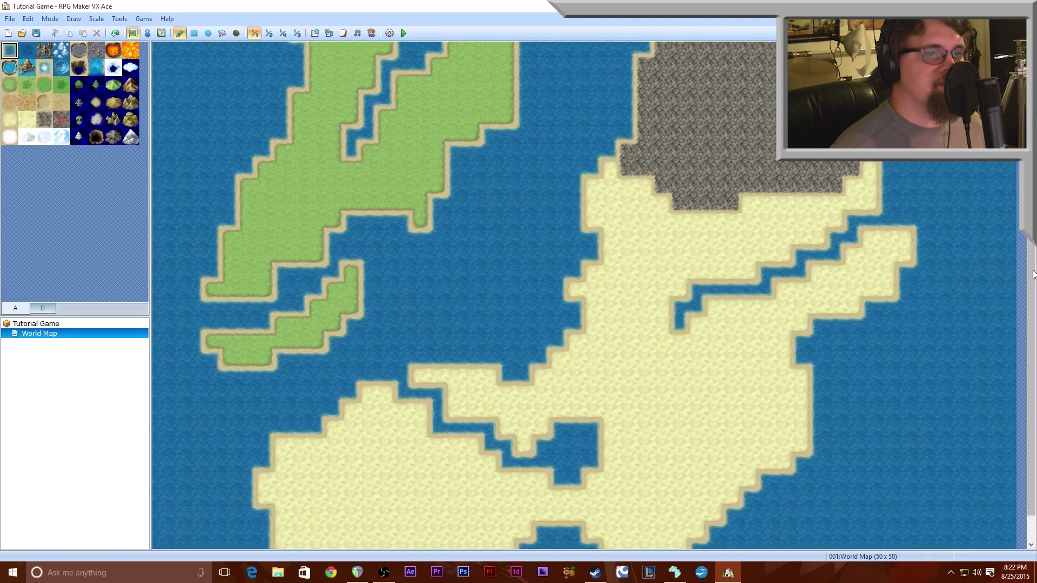
Draw a winding sea-water river inland from the rock region's west coast and return the map to 1/2 scale.
scroll(1031, 378, "up", 3)
scroll(711, 170, "up", 4)
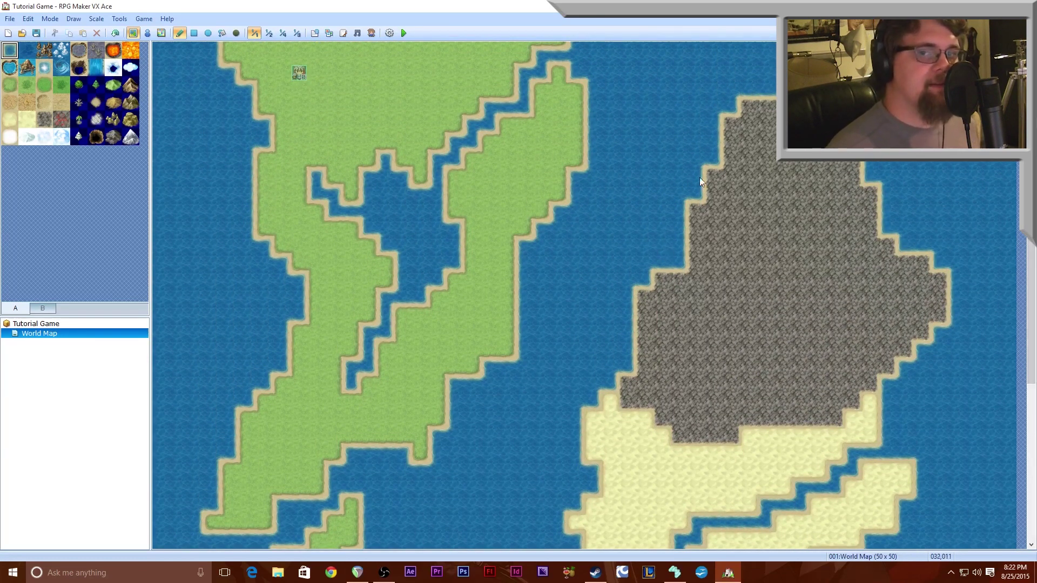
mouse_move(697, 282)
left_mouse_down()
mouse_move(692, 241)
mouse_move(767, 299)
left_mouse_up()
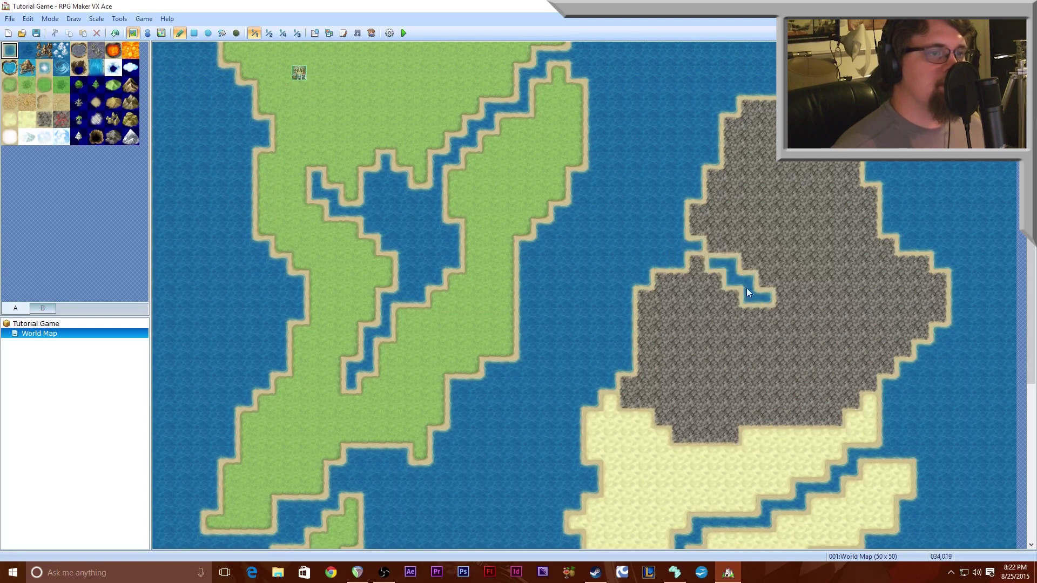
mouse_move(711, 260)
left_mouse_down()
mouse_move(714, 248)
mouse_move(783, 310)
mouse_move(787, 294)
mouse_move(817, 312)
left_mouse_up()
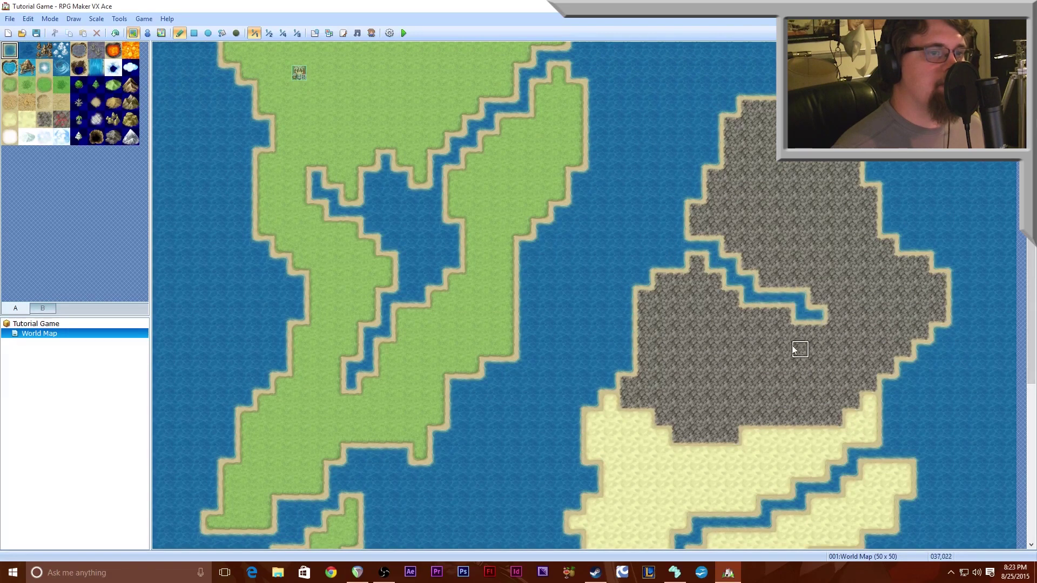
left_click_drag(1031, 294, 922, 278)
left_click(269, 33)
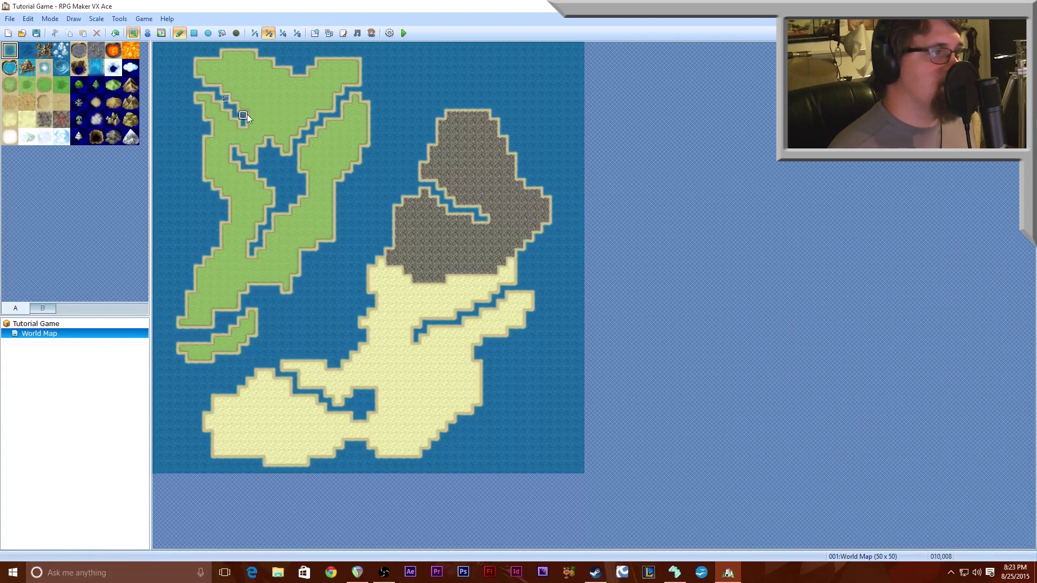
Carve the northern grassland river further northeast with sea tiles and cut a sea inlet into the rock region's west coast.
left_click_drag(252, 116, 278, 98)
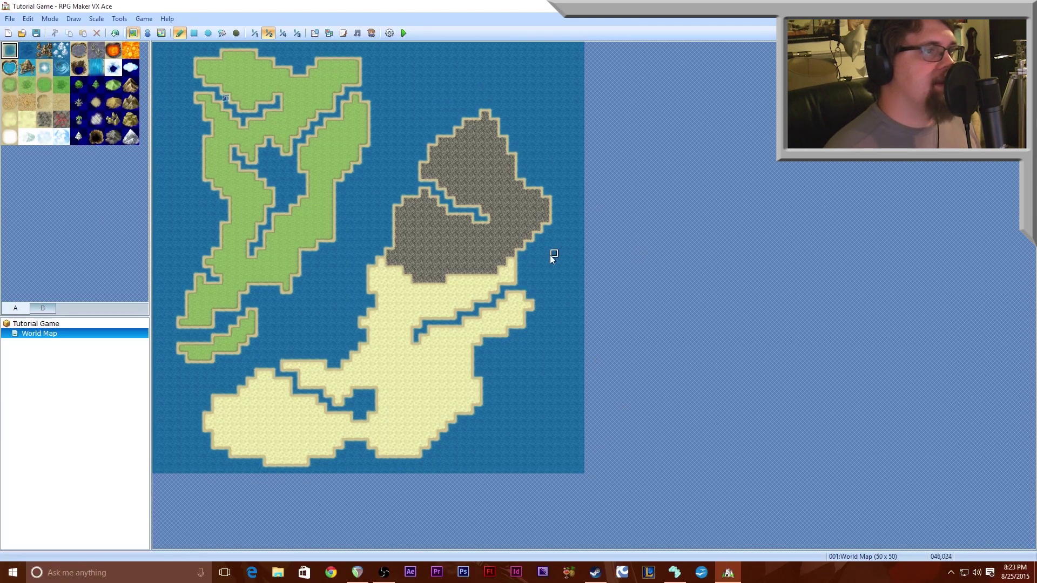
mouse_move(390, 218)
left_mouse_down()
mouse_move(403, 240)
mouse_move(415, 228)
left_mouse_up()
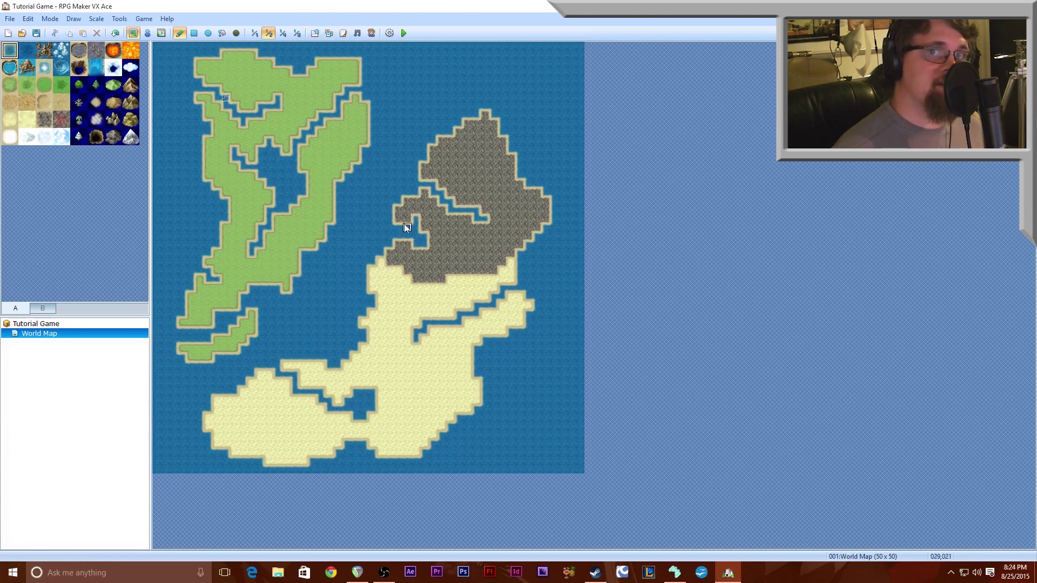
Draw a snow border across the western continent's north and fill both land areas above it with snow.
left_click(10, 138)
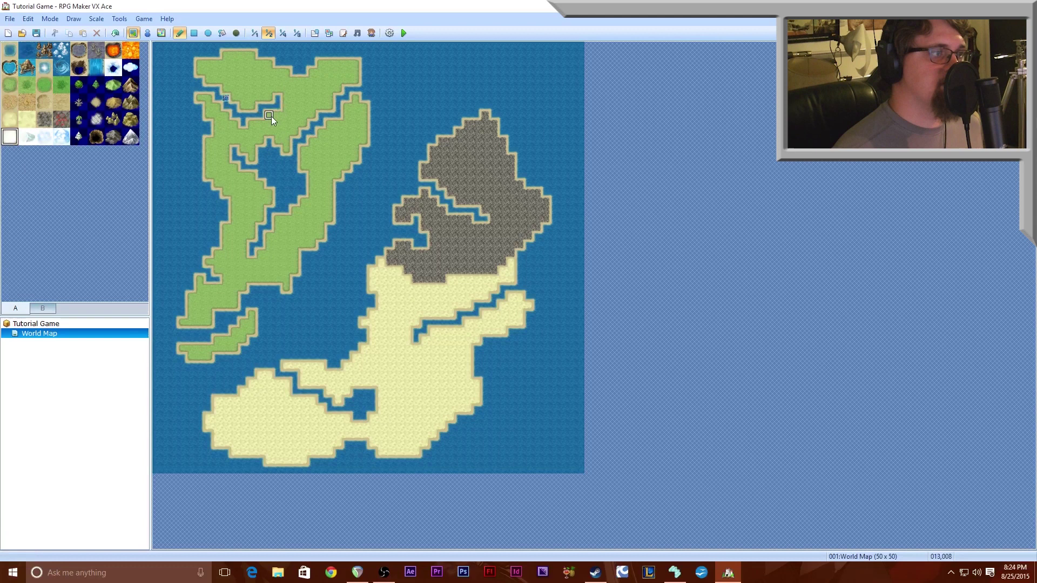
left_click(216, 124)
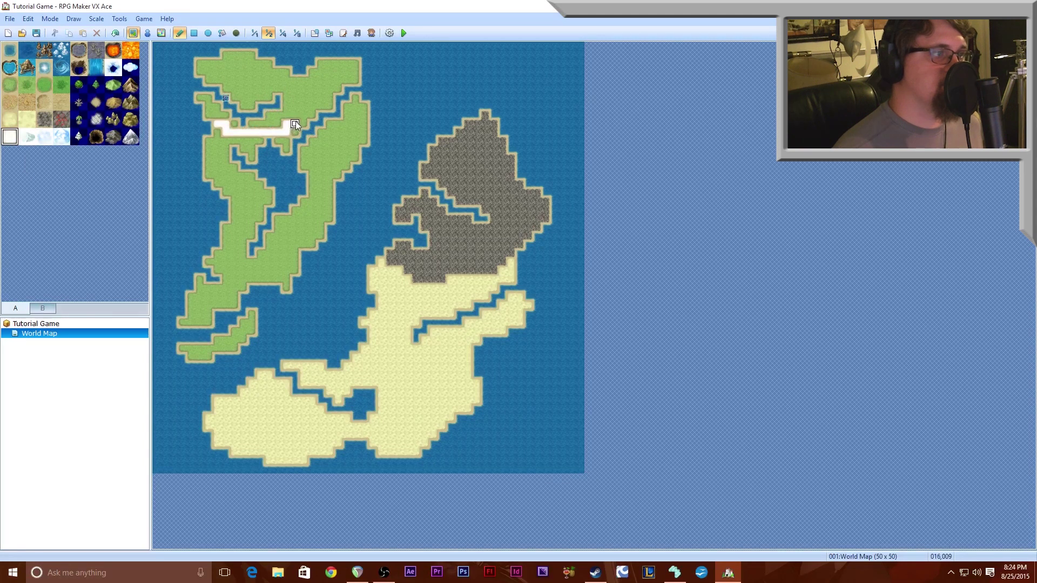
left_click_drag(300, 119, 309, 116)
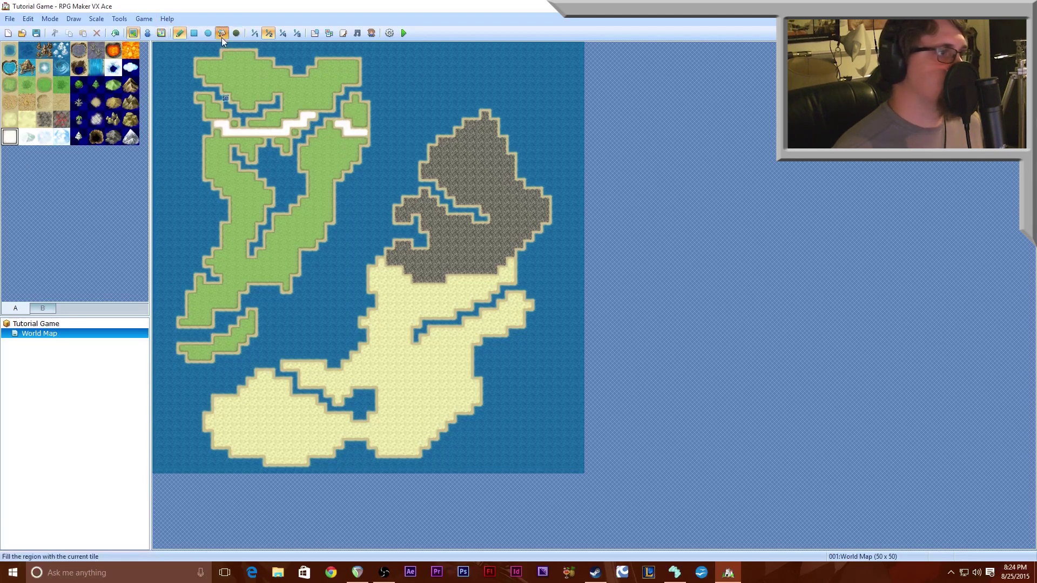
left_click(221, 33)
left_click(247, 82)
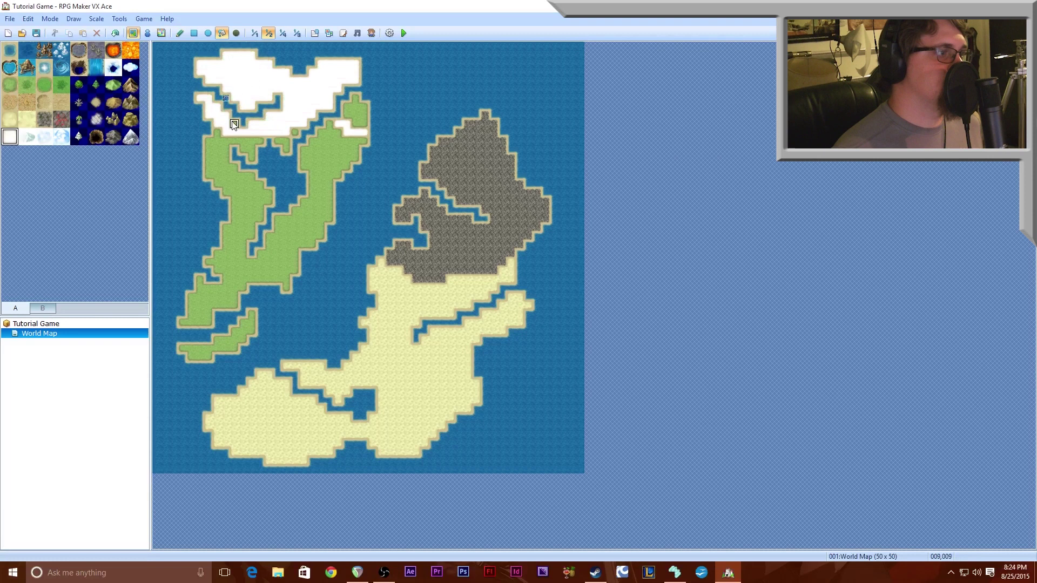
left_click(363, 116)
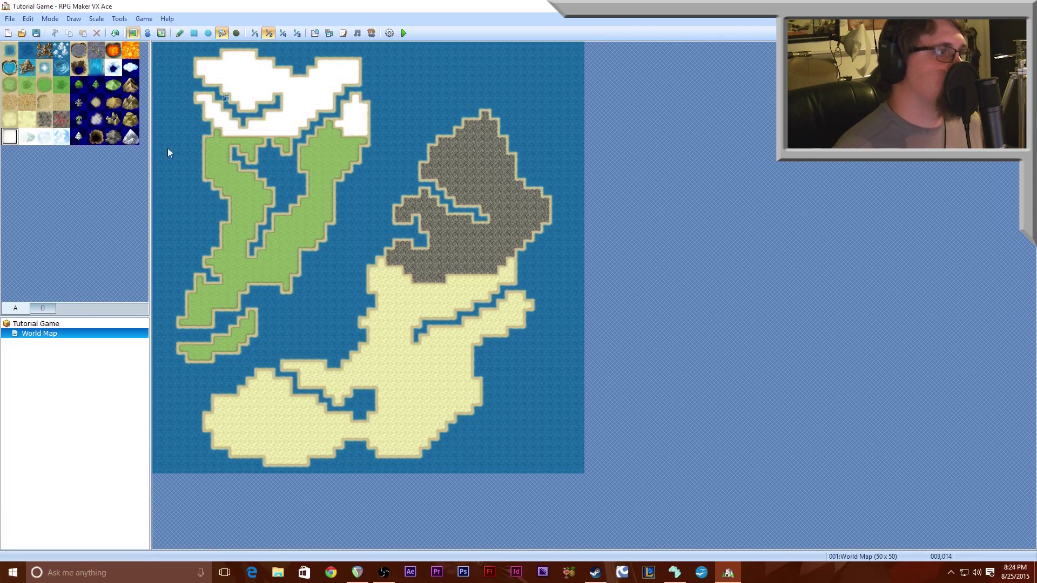
left_click(115, 34)
left_click(10, 85)
left_click(285, 131)
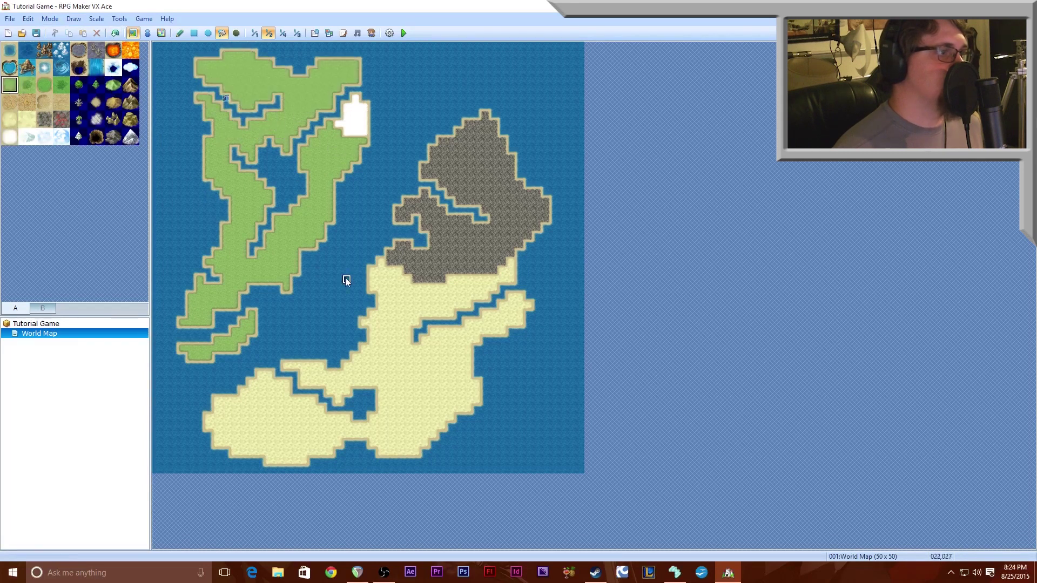
left_click(115, 34)
Paint grassland with the Pencil into the snow region's southern edge, just north of the lake.
left_click(178, 34)
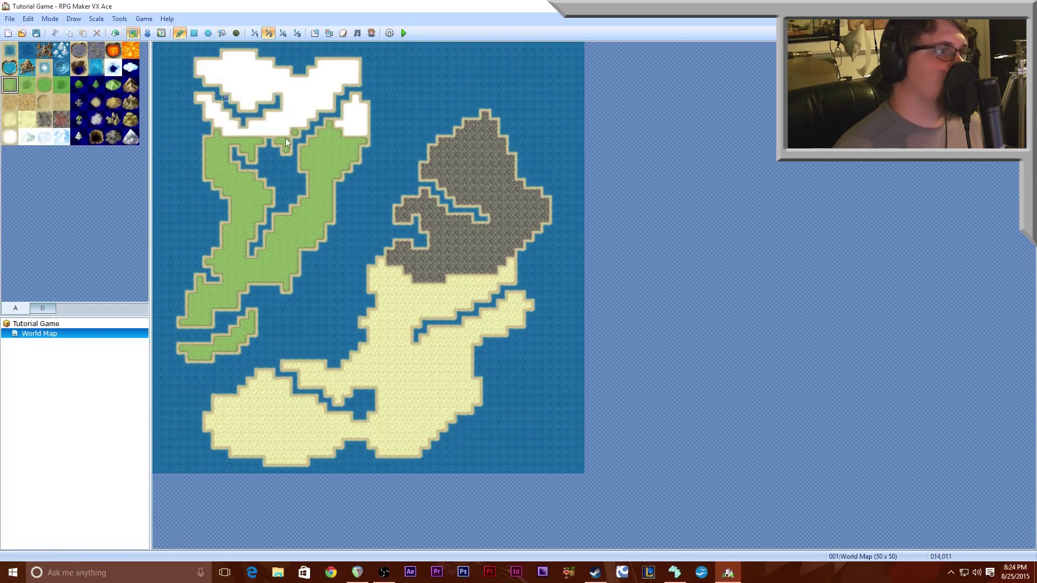
left_click(286, 133)
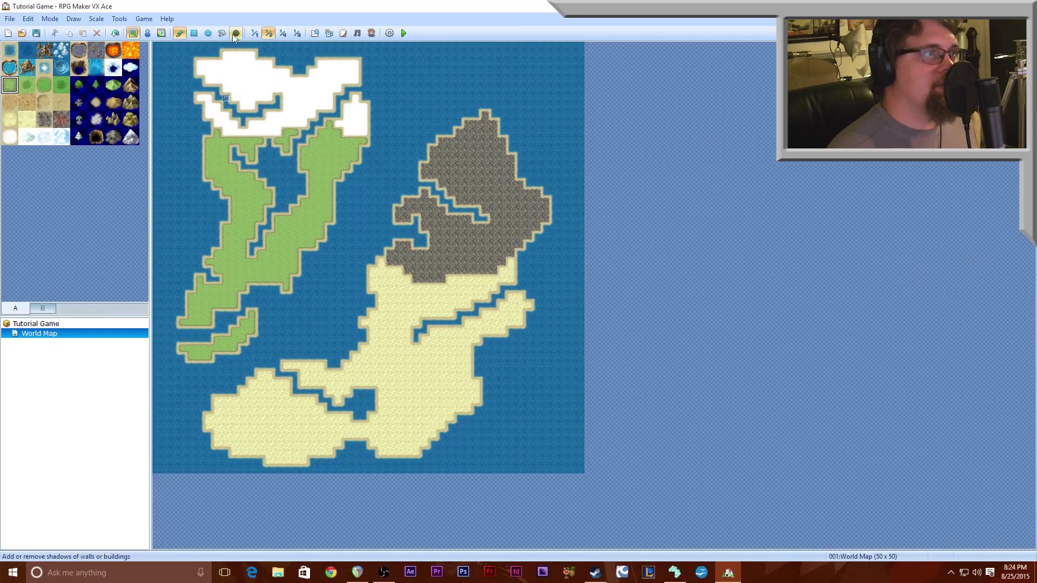
At 1/1 scale, draw an uneven snow border along the sand region's southern coast and fill the land south of it with snow.
left_click(250, 33)
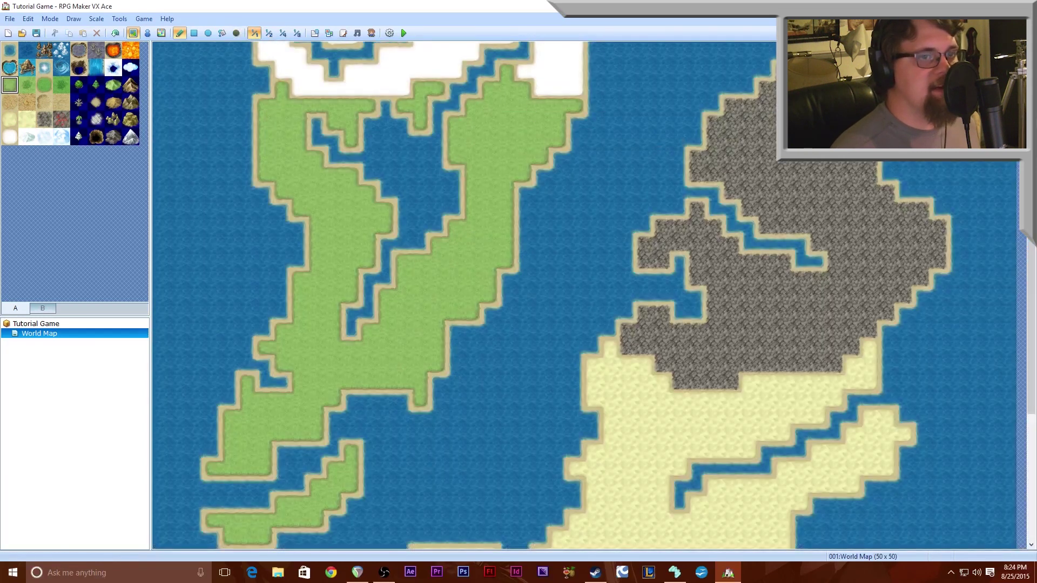
scroll(247, 529, "down", 4)
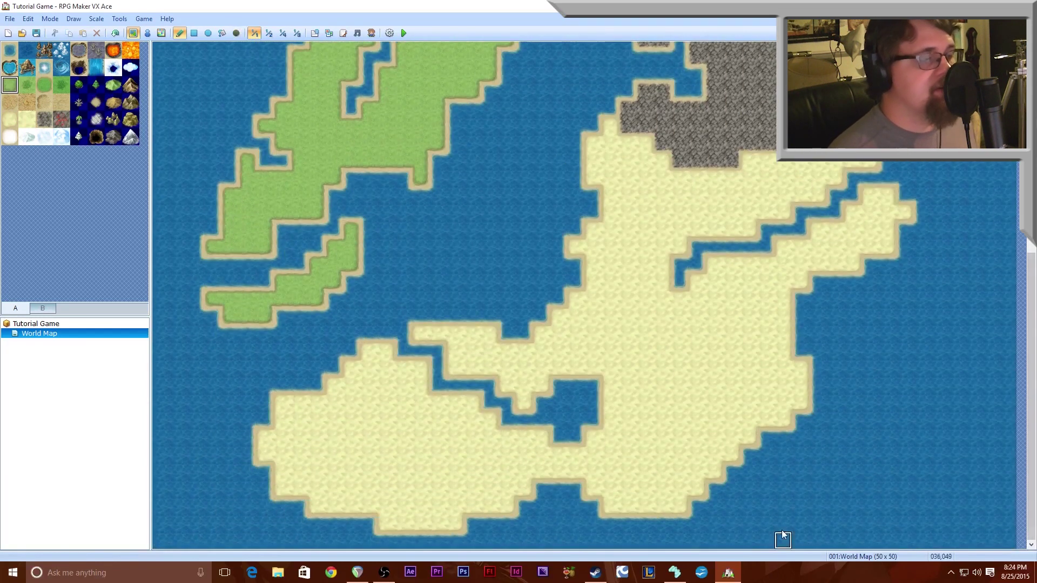
left_click(10, 136)
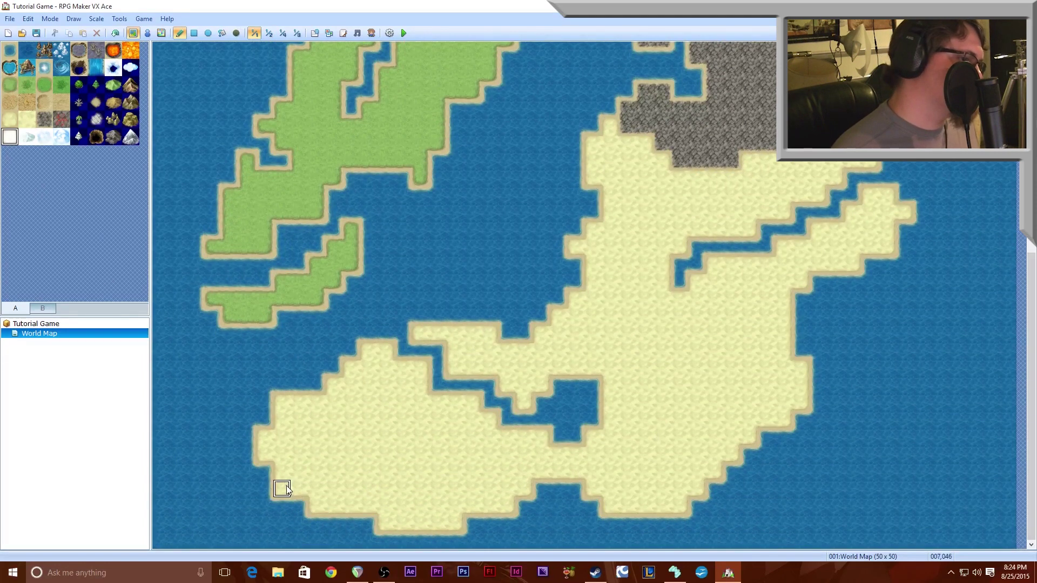
mouse_move(286, 490)
left_mouse_down()
mouse_move(346, 480)
mouse_move(397, 492)
mouse_move(452, 480)
mouse_move(469, 495)
mouse_move(598, 475)
mouse_move(631, 491)
mouse_move(698, 497)
left_mouse_up()
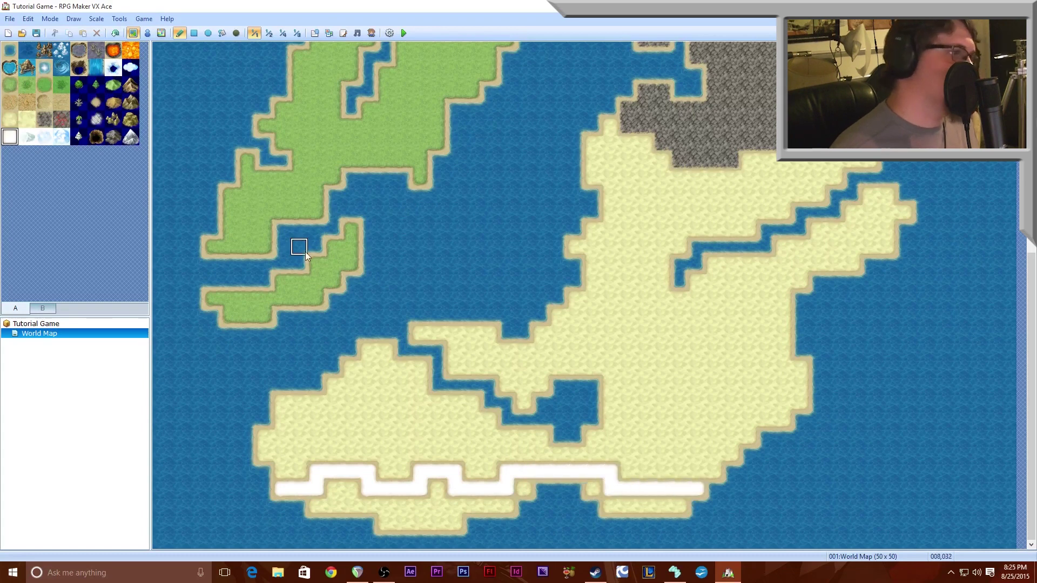
left_click(222, 34)
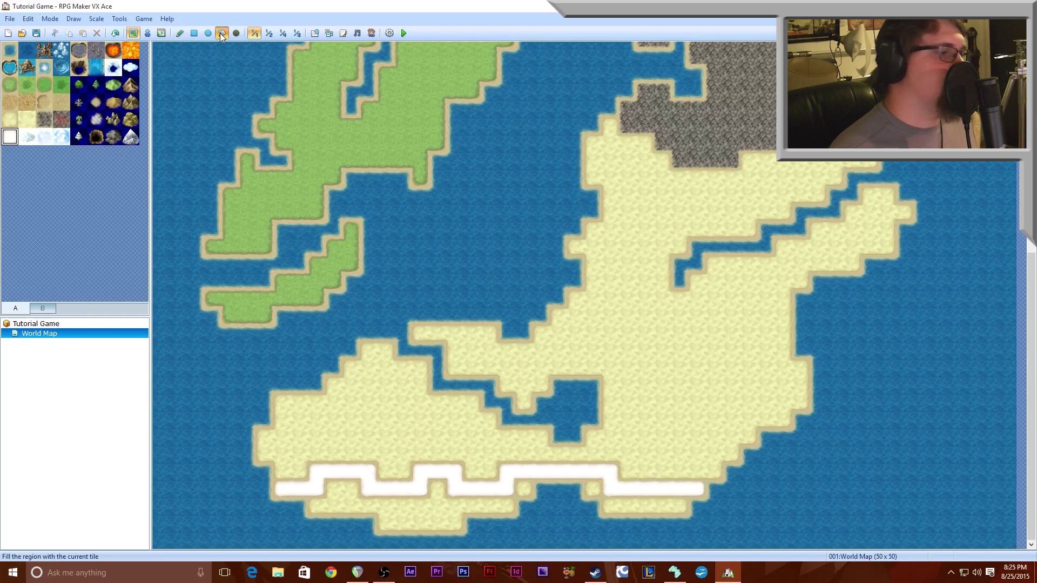
left_click(448, 507)
left_click(524, 491)
left_click(592, 488)
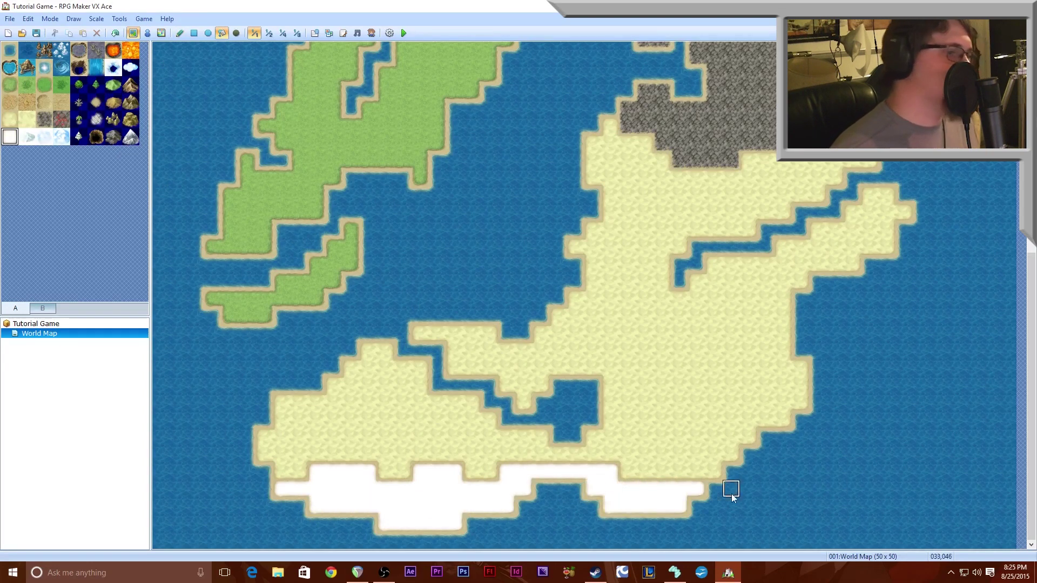
Check the whole map at smaller scales, then extend the southern snow border northeast along the sand region's coast.
left_click(297, 33)
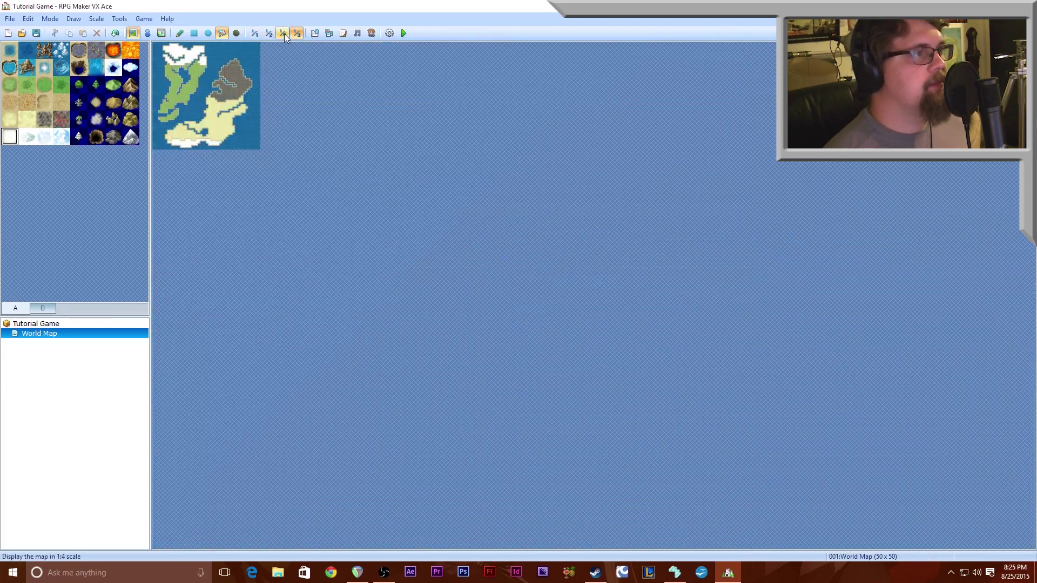
left_click(282, 33)
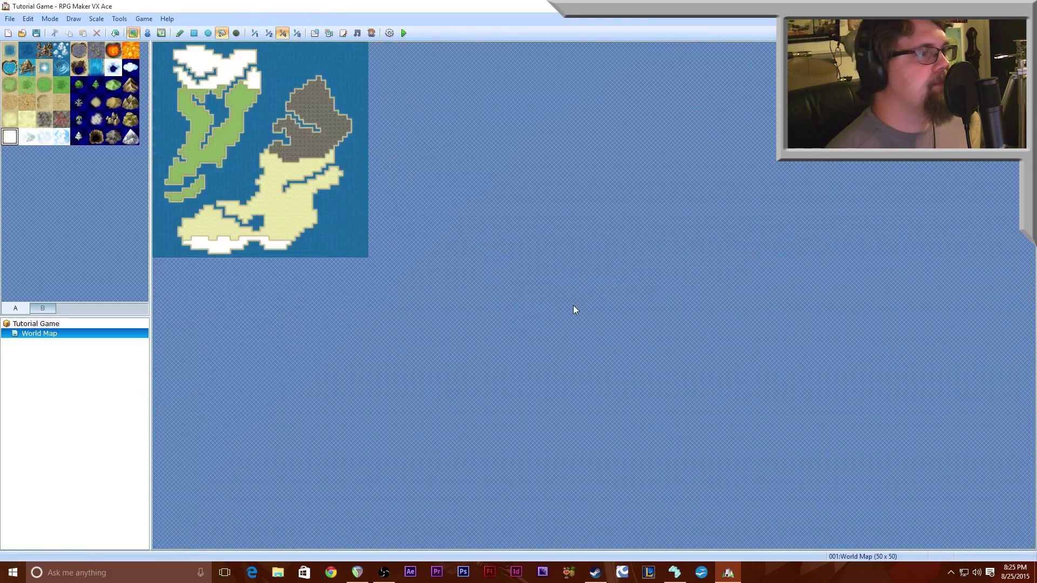
left_click(269, 33)
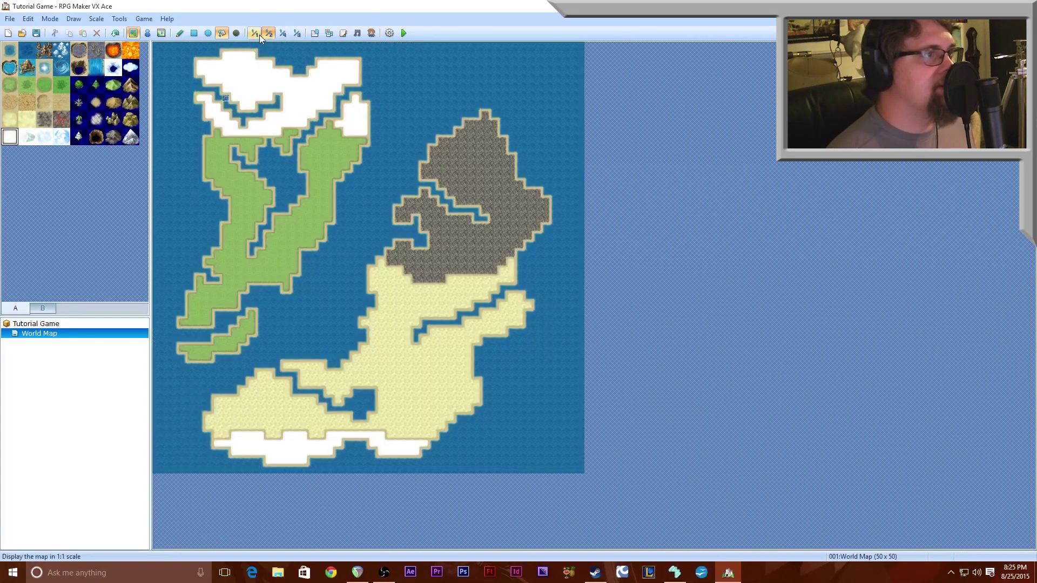
left_click(255, 33)
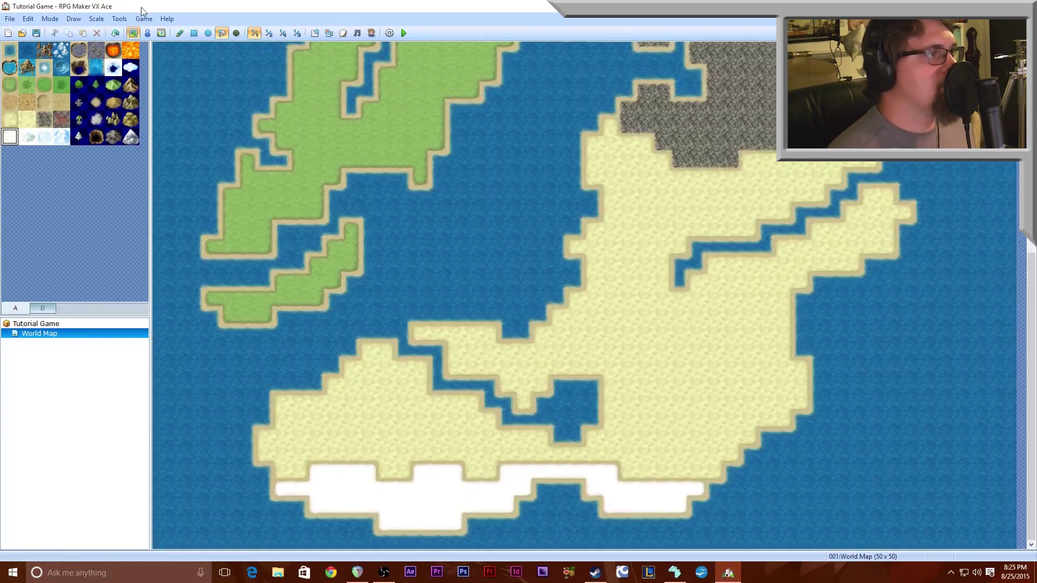
left_click(178, 34)
left_click(704, 473)
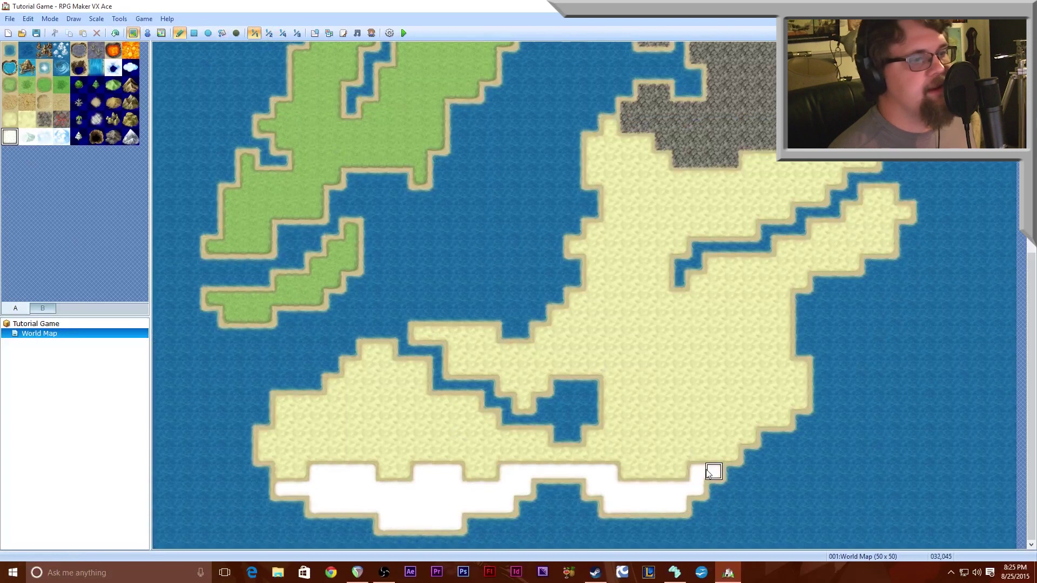
left_click_drag(677, 474, 662, 473)
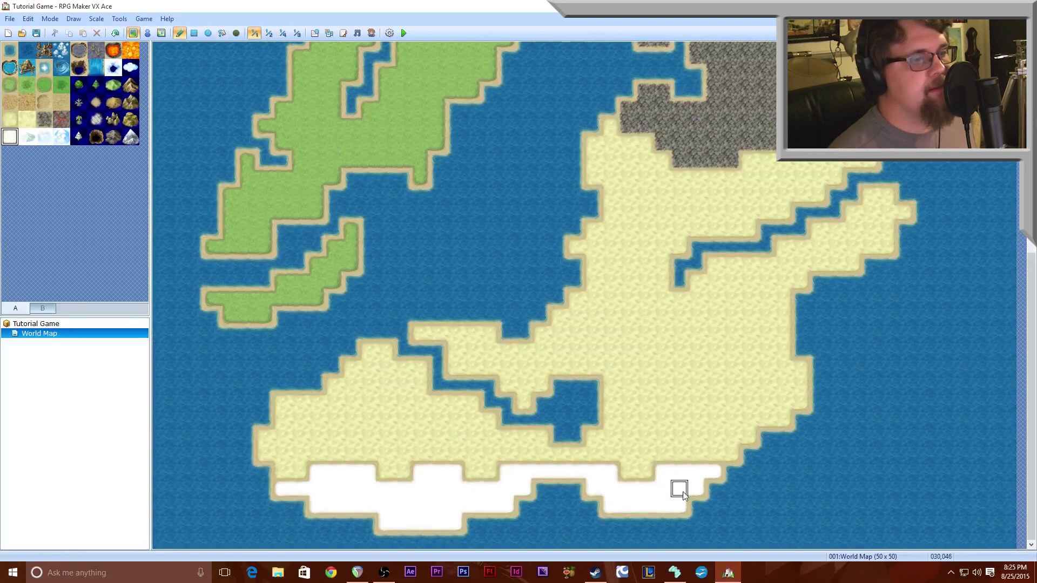
left_click_drag(722, 457, 731, 452)
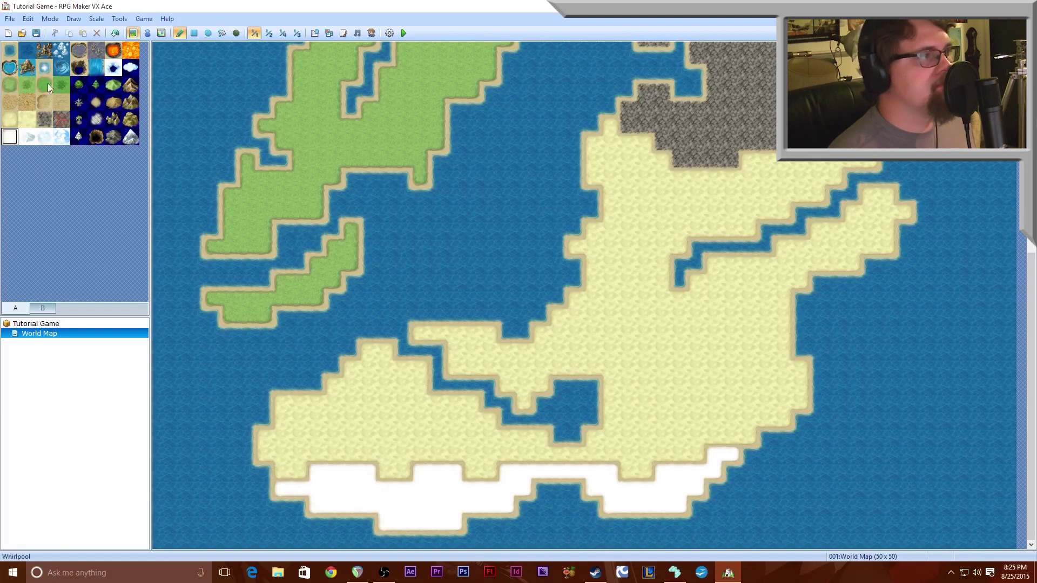
Trim the southern snow border's western bump with desert sand tiles and extend the snow up the southwest coast.
left_click(9, 119)
left_click(318, 474)
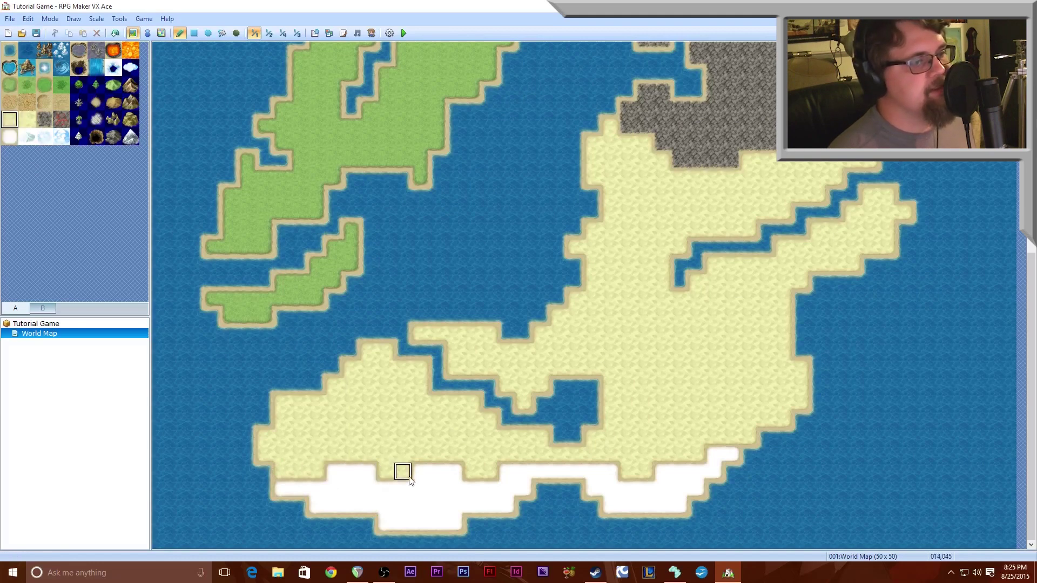
left_click(367, 471)
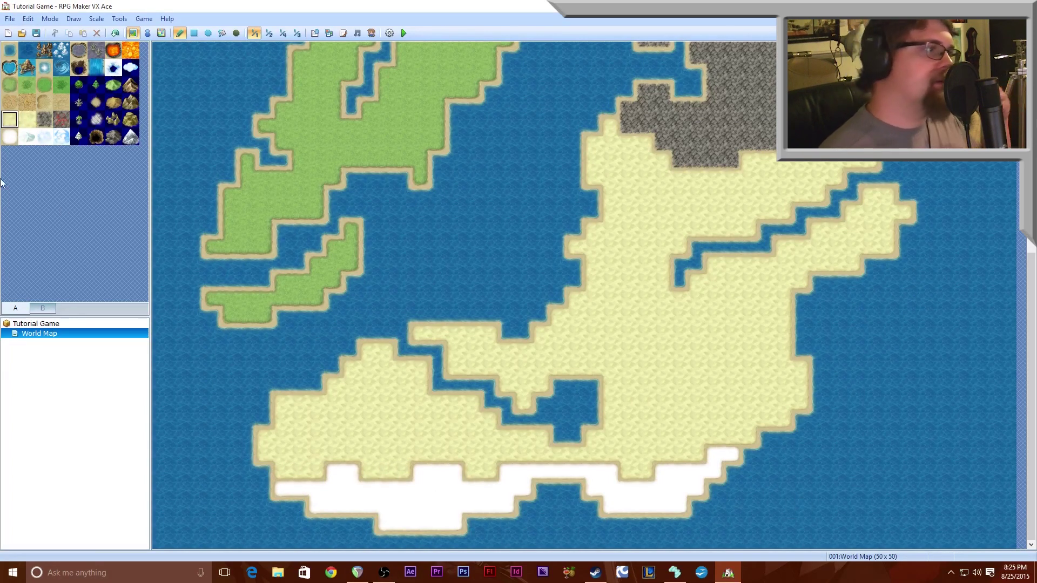
left_click(12, 137)
left_click_drag(264, 455, 282, 456)
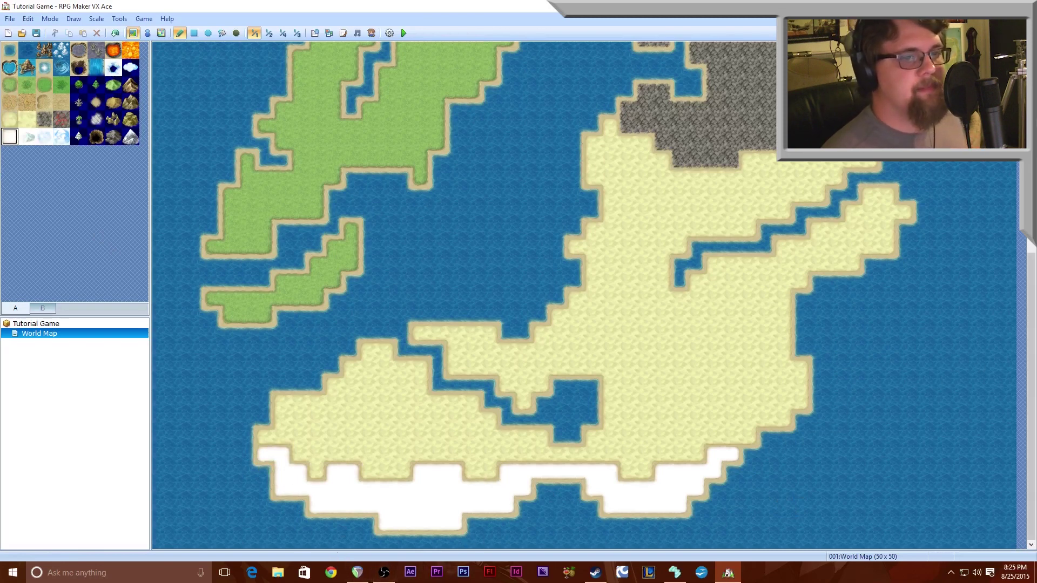
Return to the northern part of the map and look through the B tileset's mountains, towns, castles and other landmarks.
mouse_move(1033, 365)
left_mouse_down()
mouse_move(1033, 291)
mouse_move(1033, 365)
left_mouse_up()
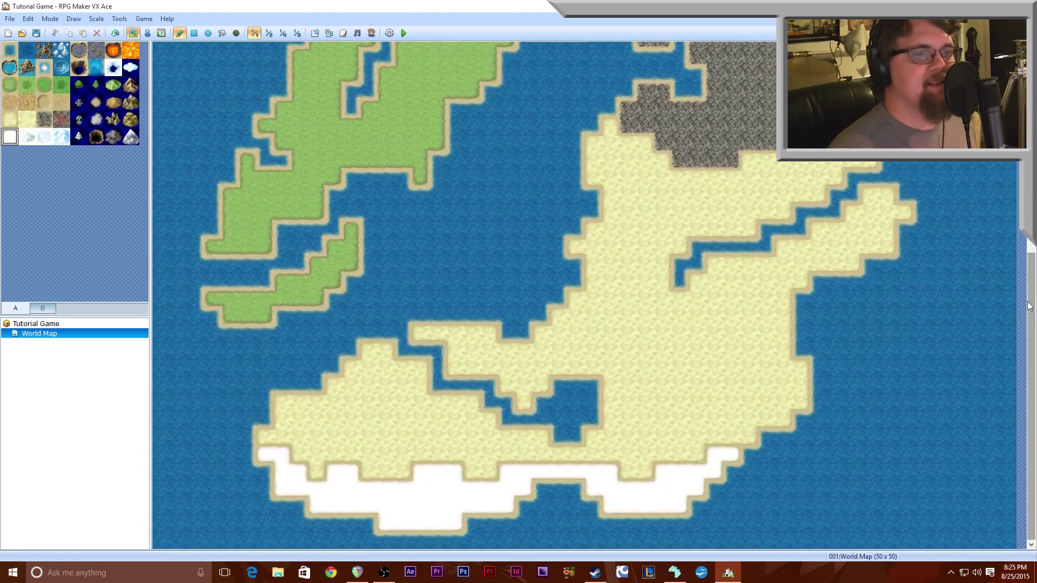
scroll(1007, 331, "up", 3)
scroll(299, 123, "up", 3)
scroll(298, 124, "down", 6)
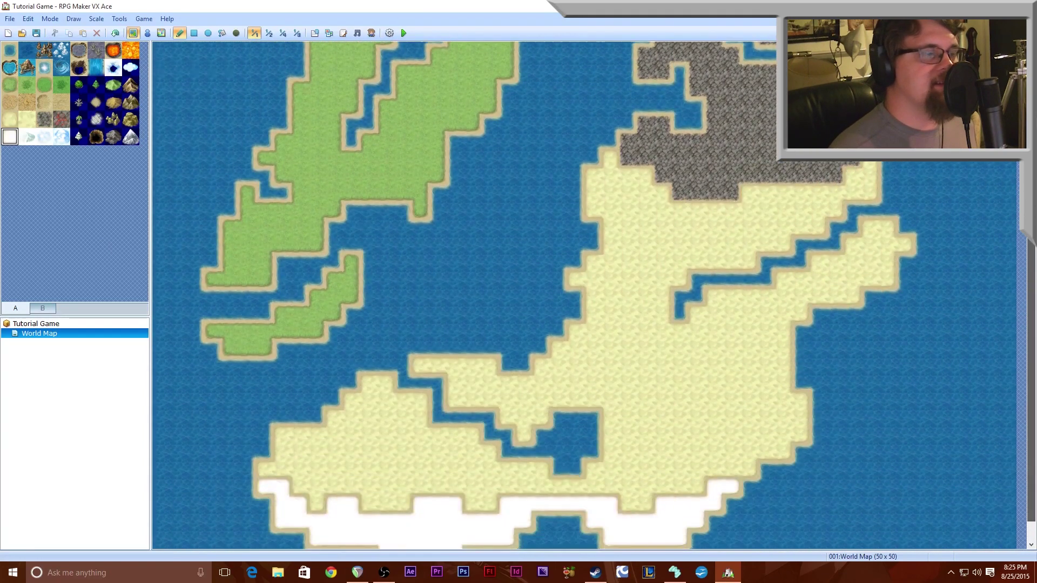
scroll(298, 123, "up", 6)
scroll(299, 123, "up", 1)
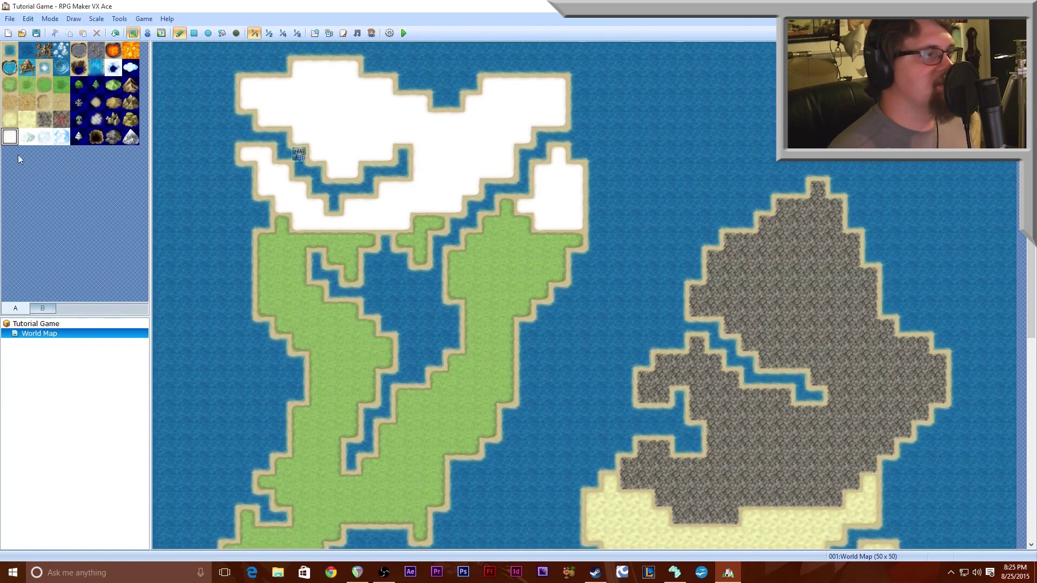
left_click(40, 310)
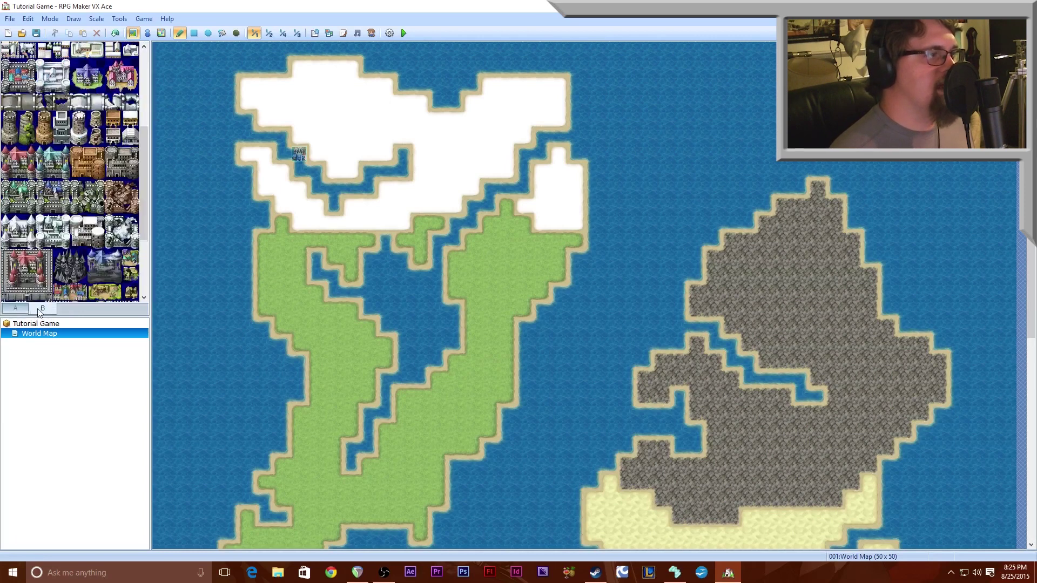
left_click_drag(143, 146, 139, 254)
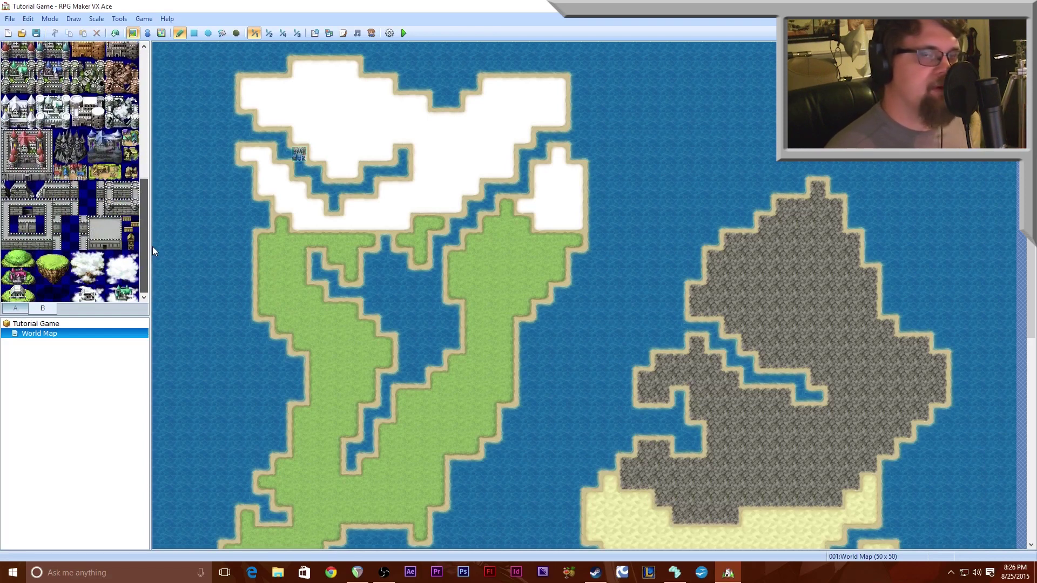
left_click_drag(144, 199, 149, 59)
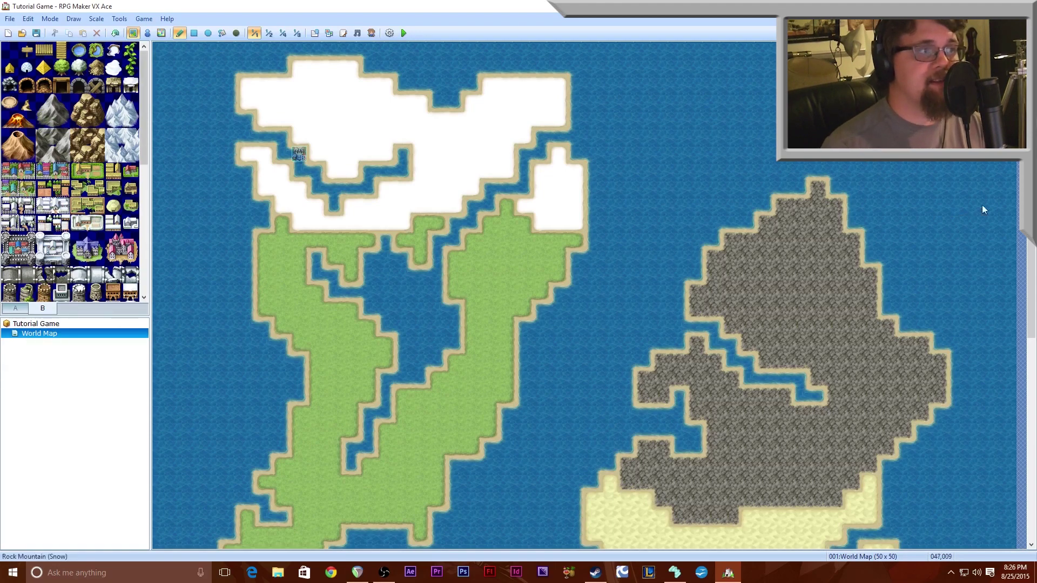
Check the whole map at 1/2 scale, then place a two-tile Town A (Snow) south of the river in the northern snow region.
left_click(269, 33)
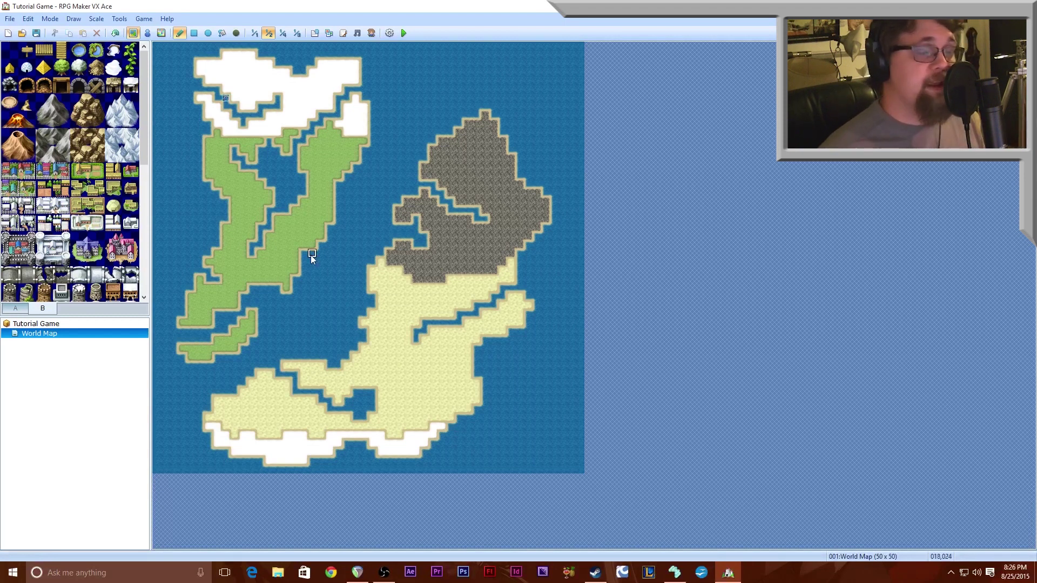
left_click(254, 33)
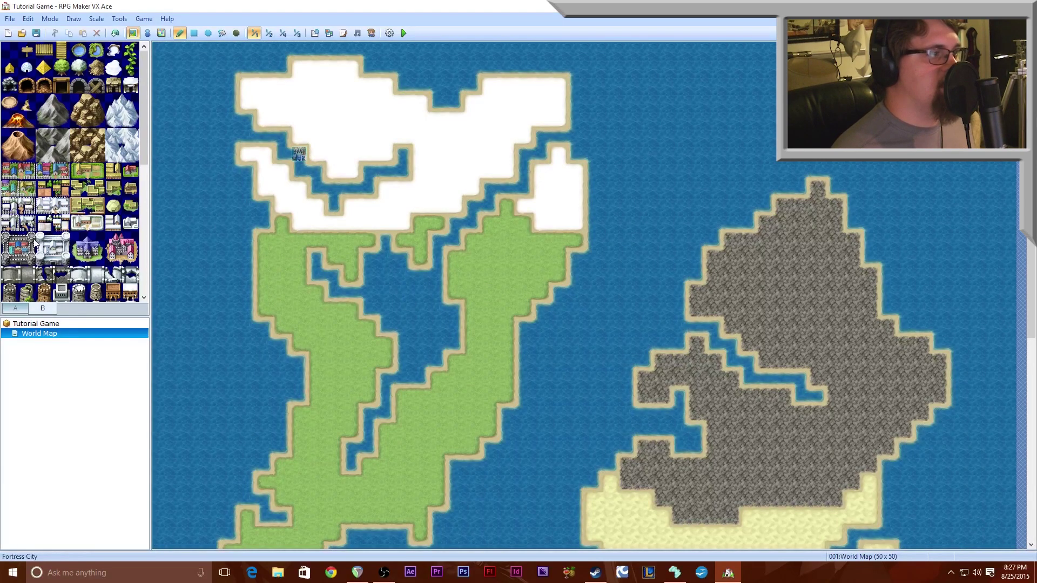
left_click(10, 206)
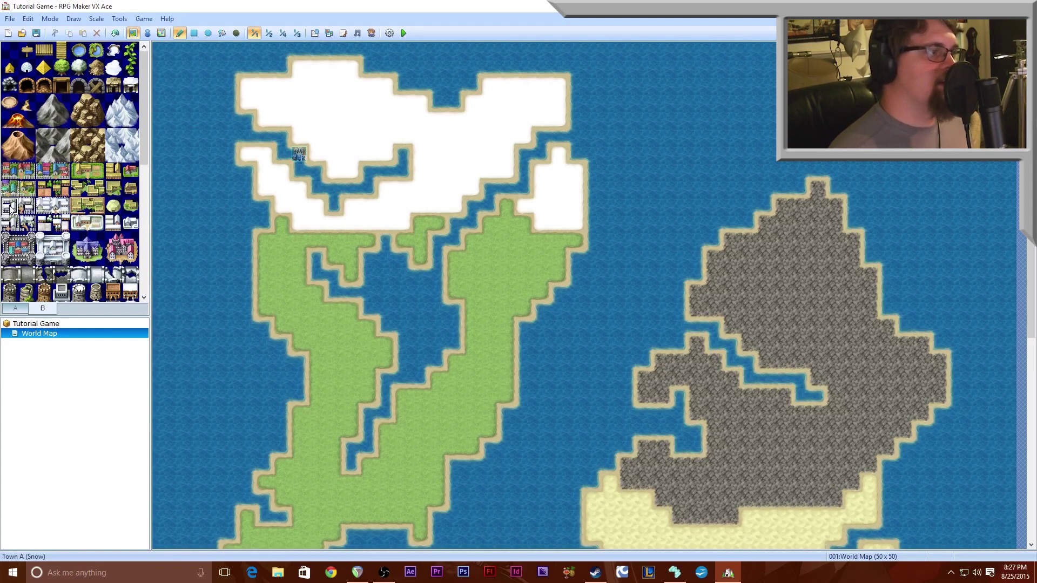
left_click_drag(10, 208, 25, 210)
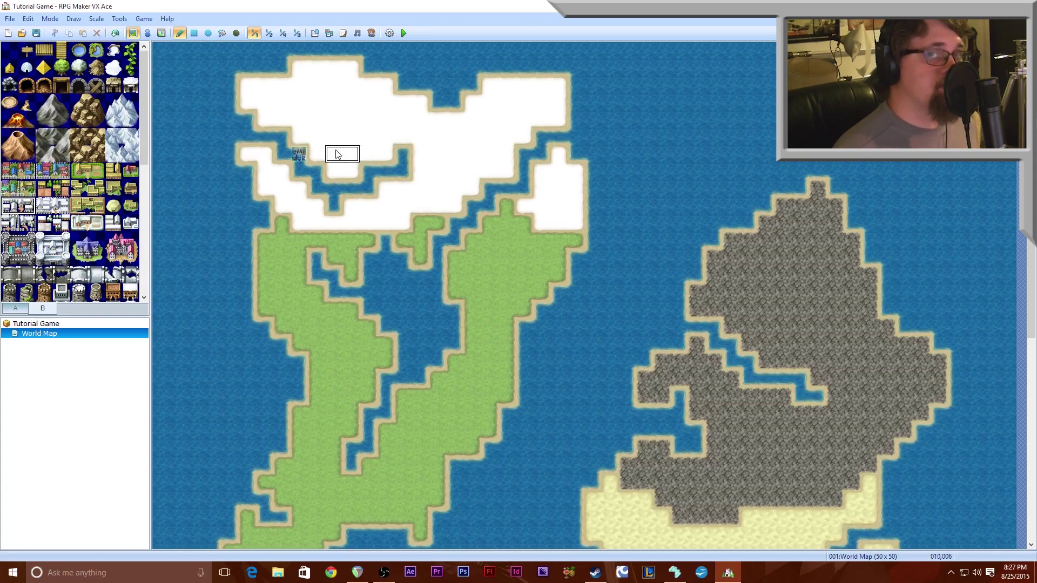
left_click(352, 208)
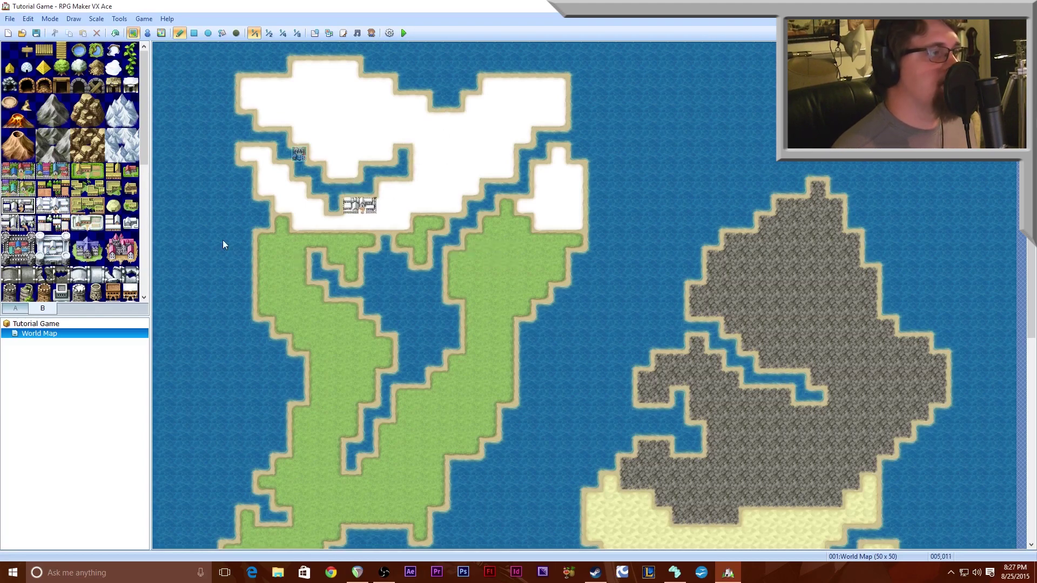
Place the 2 x 2 Fort (Snow) in the northwestern part of the northern snow region, above the river.
scroll(75, 227, "down", 4)
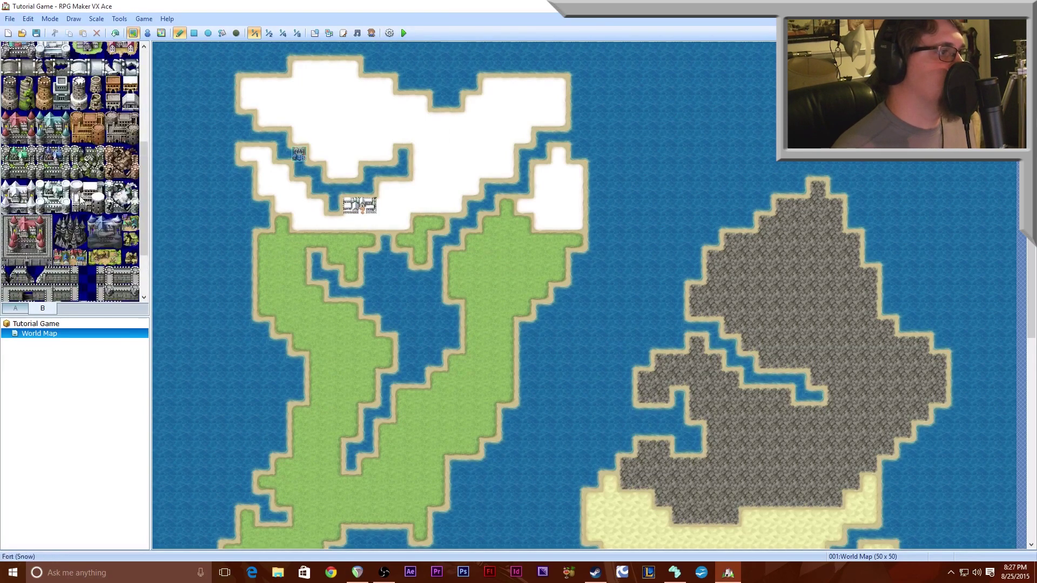
left_click(41, 185)
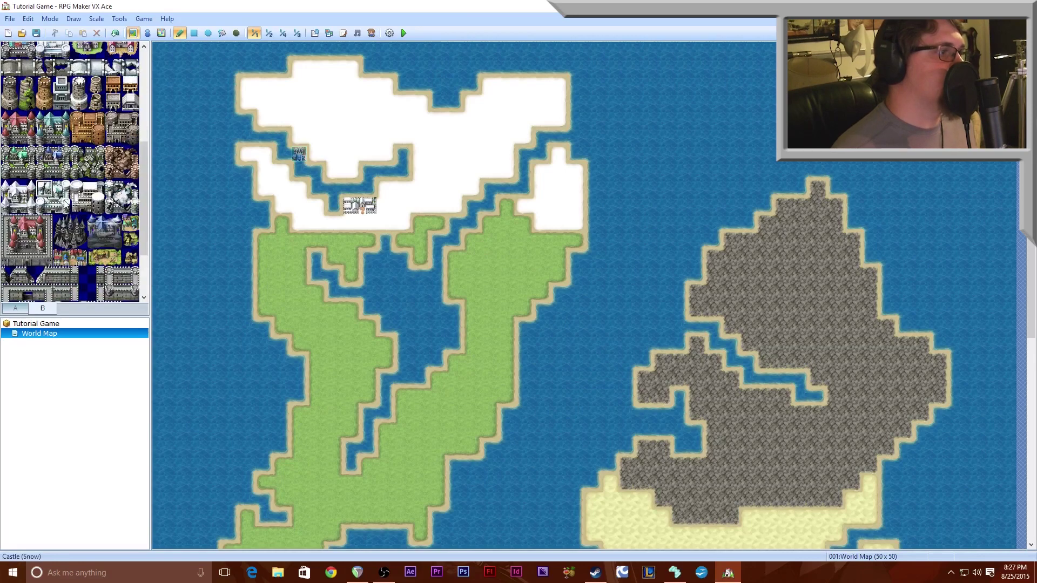
scroll(65, 203, "down", 2)
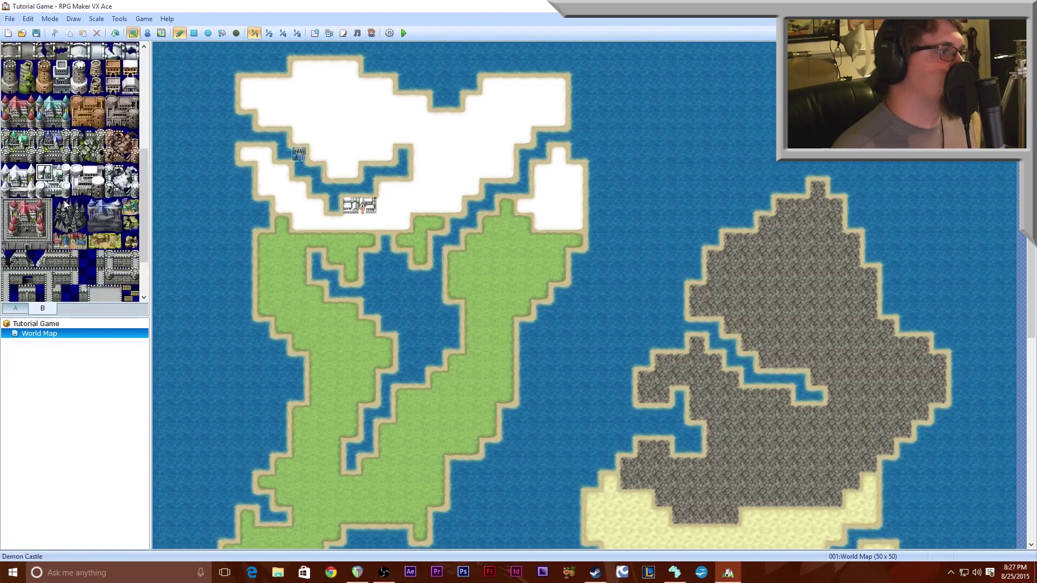
scroll(65, 202, "up", 3)
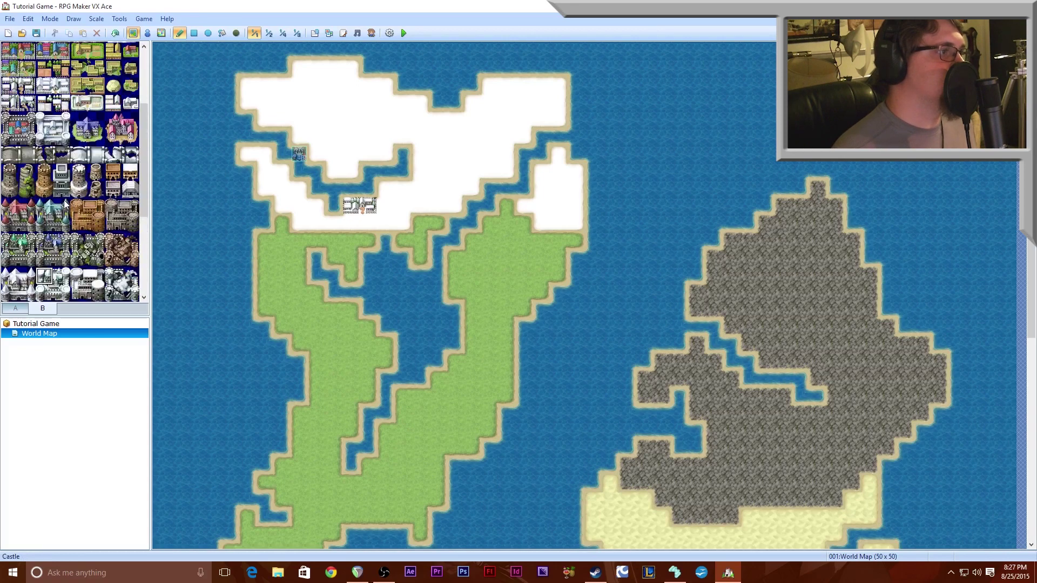
scroll(65, 203, "down", 2)
left_click_drag(80, 207, 95, 221)
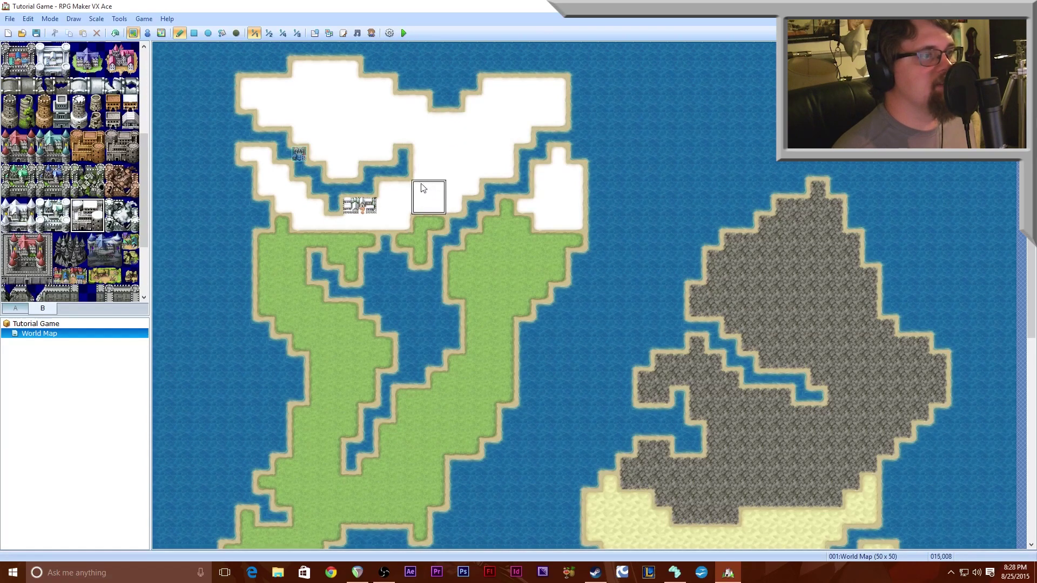
left_click(361, 101)
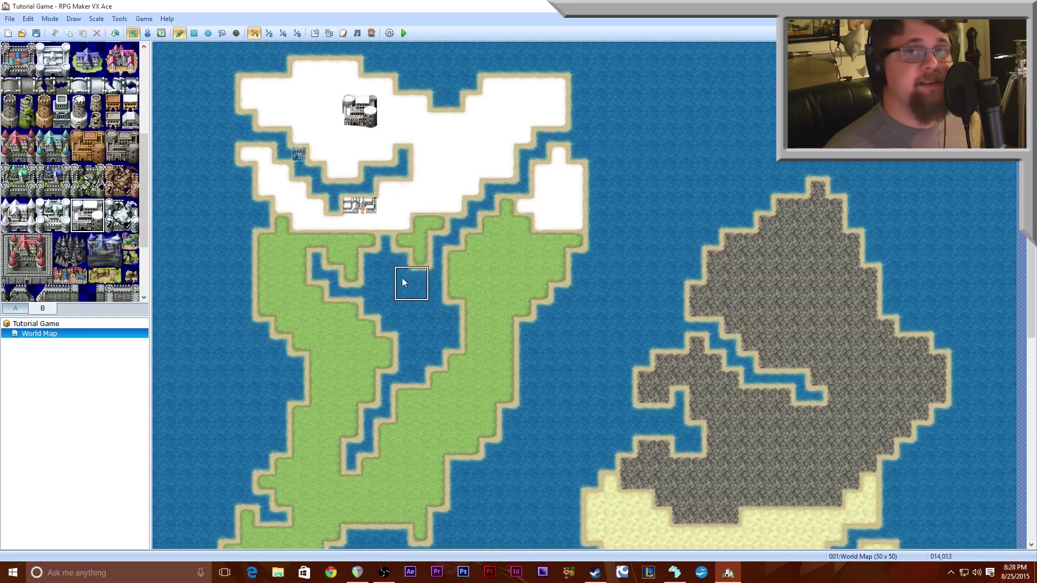
Place a two-tile town beside the inlet on the grass region's southwest coast, undoing the first placement and putting it one tile southeast.
scroll(102, 153, "up", 1)
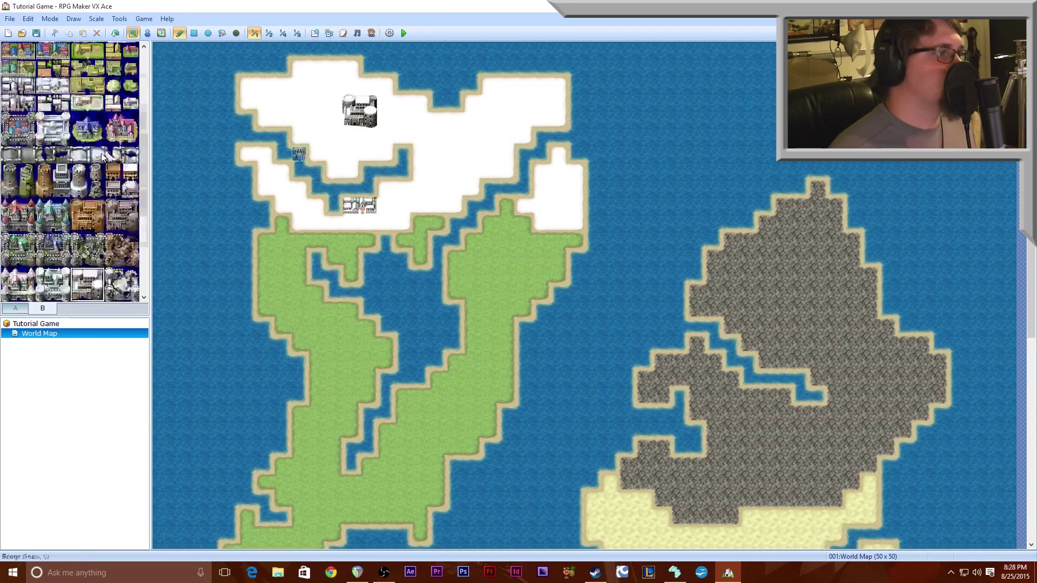
scroll(101, 153, "down", 2)
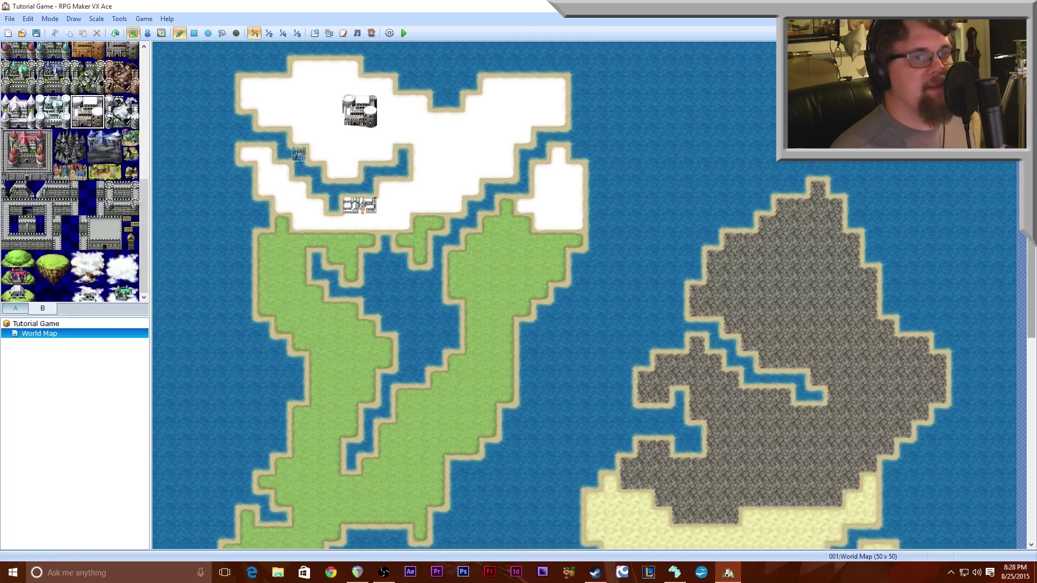
scroll(983, 213, "down", 3)
scroll(594, 270, "down", 3)
scroll(446, 322, "up", 1)
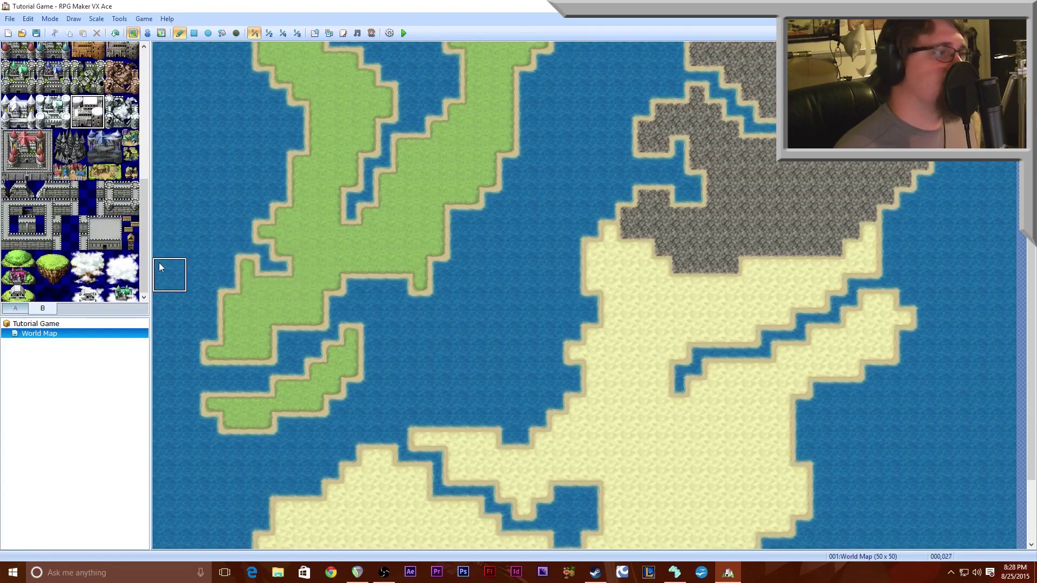
scroll(124, 195, "up", 3)
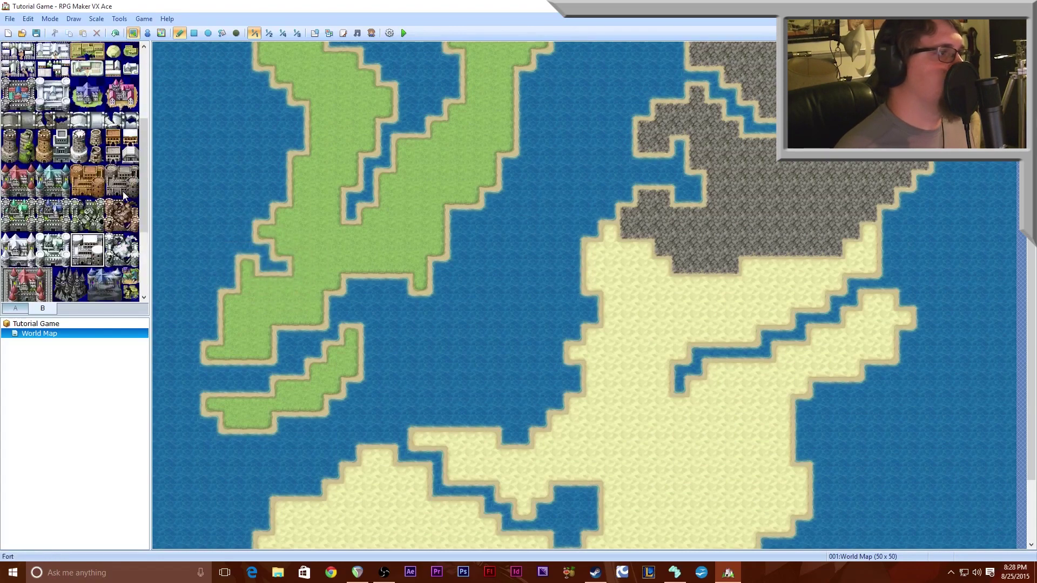
scroll(145, 205, "up", 2)
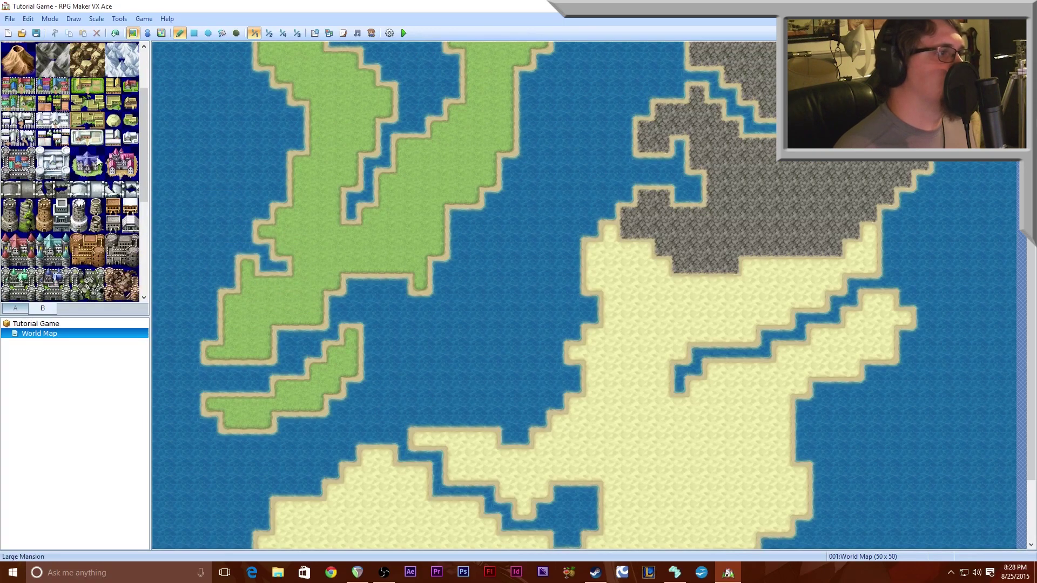
scroll(87, 173, "up", 2)
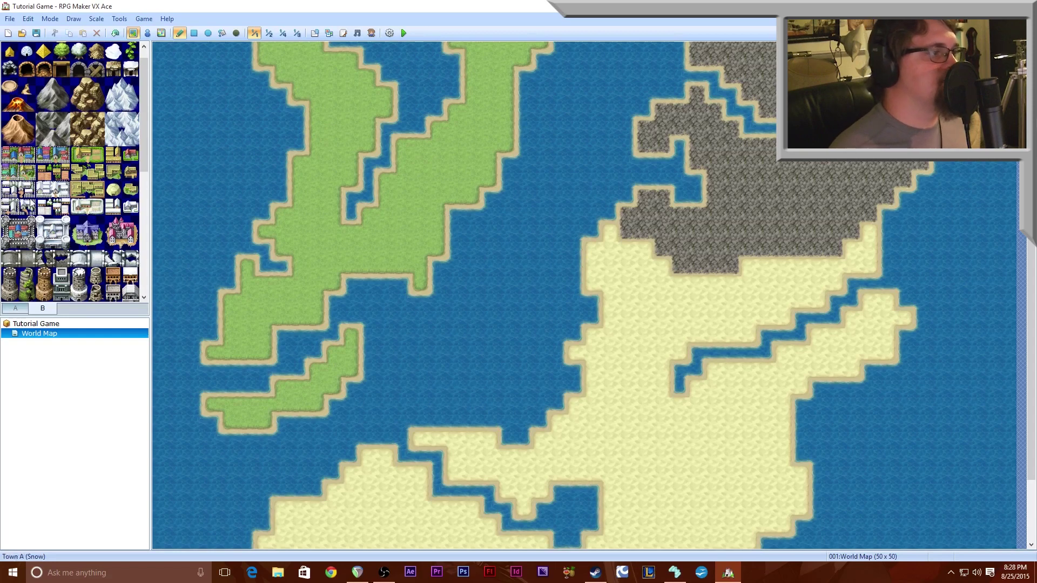
left_click_drag(46, 174, 64, 173)
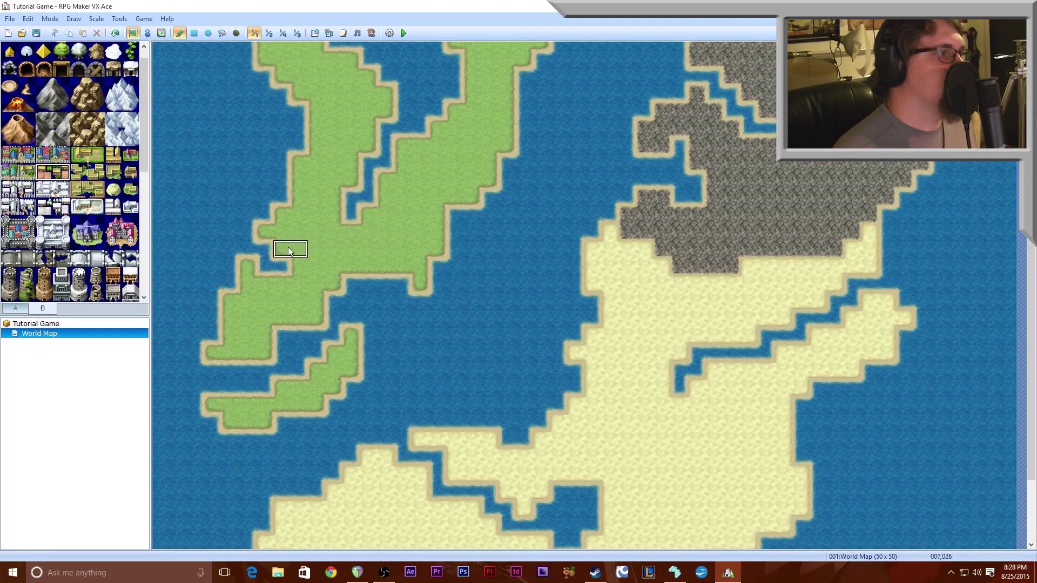
left_click(270, 232)
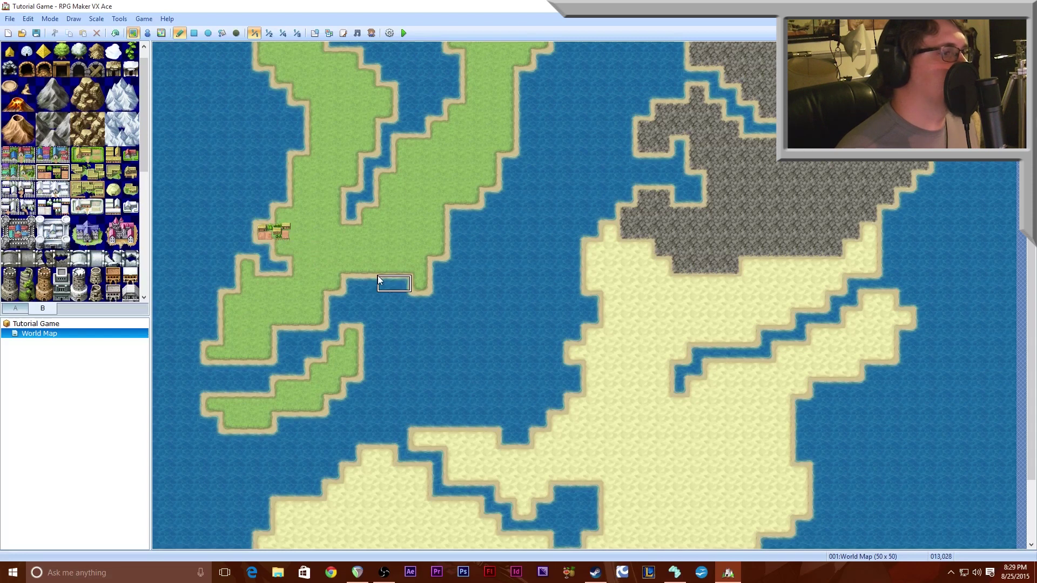
left_click(115, 33)
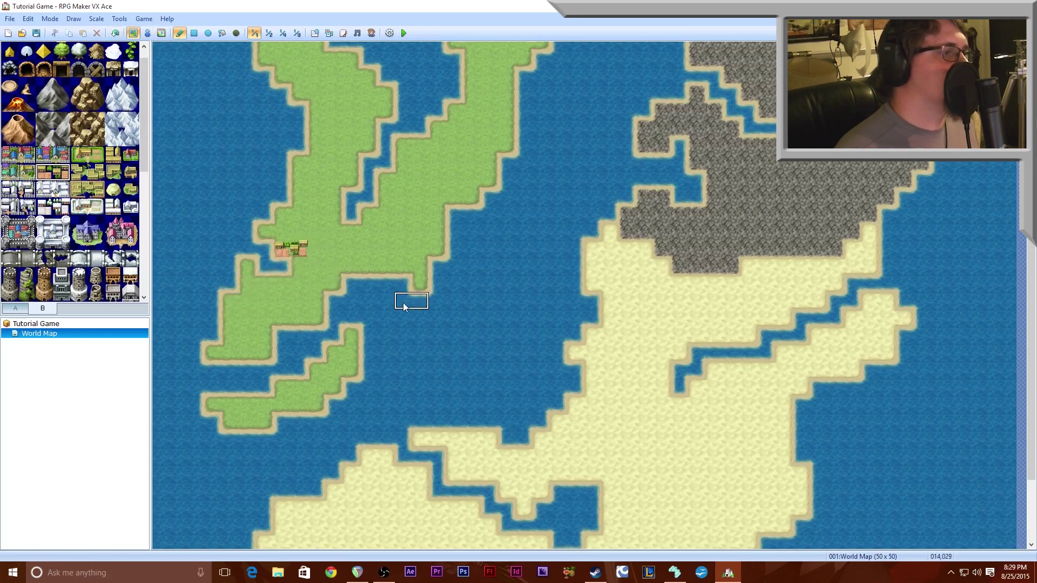
Place a two-tile desert town at the southeast corner of the lake in the southern sand region.
left_click_drag(1030, 254, 1029, 239)
scroll(582, 164, "up", 4)
scroll(582, 163, "down", 4)
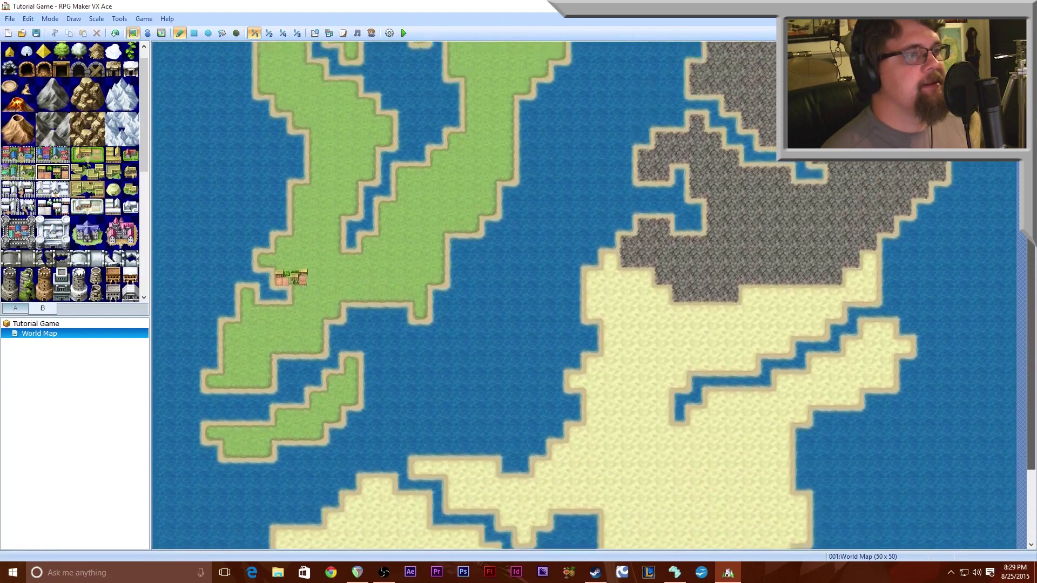
scroll(582, 163, "up", 3)
left_click_drag(1030, 324, 1030, 454)
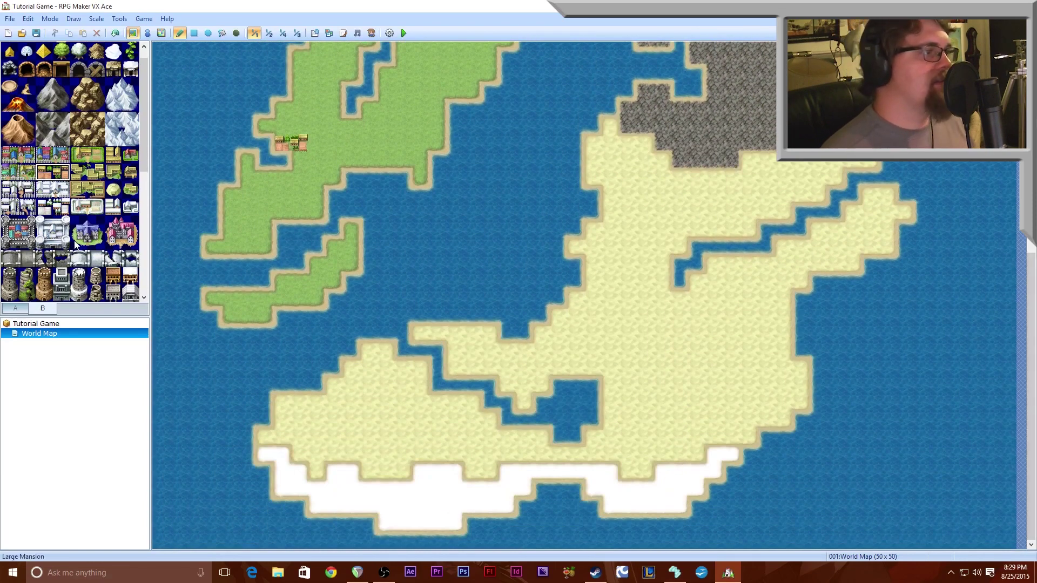
left_click(82, 176)
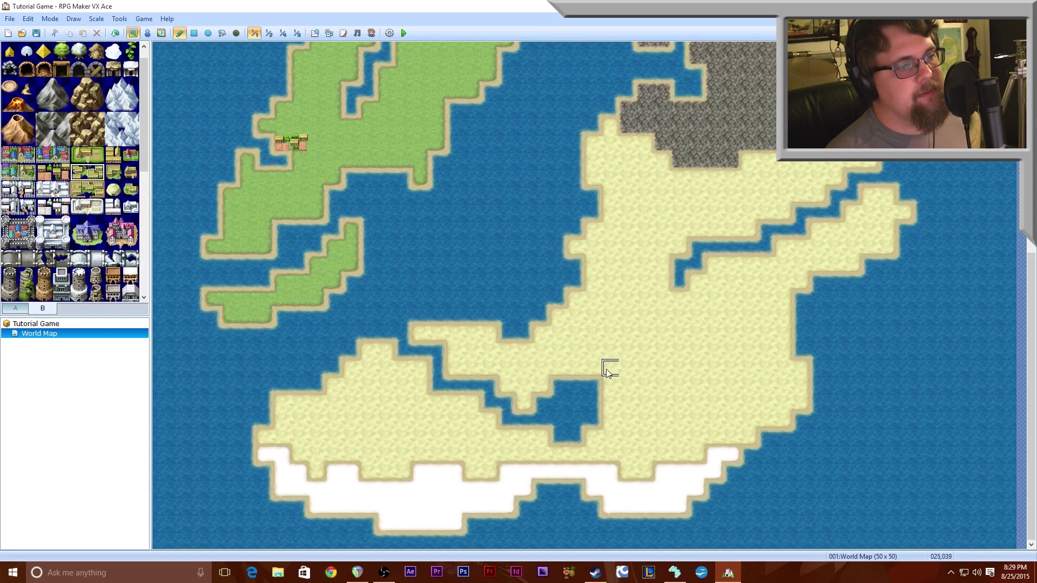
left_click_drag(594, 438, 610, 437)
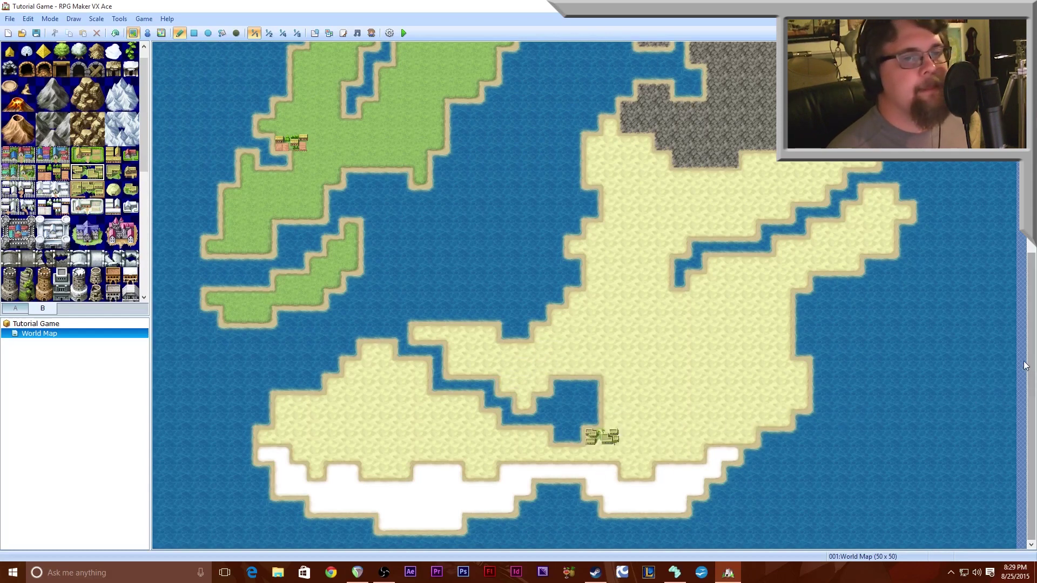
Place the brown 2 x 2 Castle (Ruins) on the sand region's northeastern peninsula, just south of the river.
scroll(1032, 362, "up", 5)
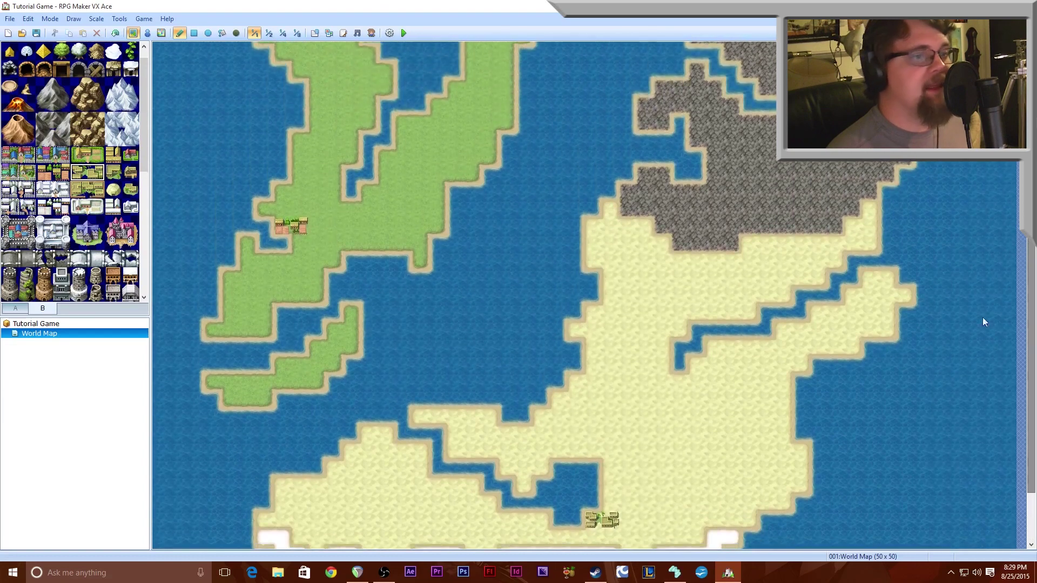
scroll(56, 194, "down", 4)
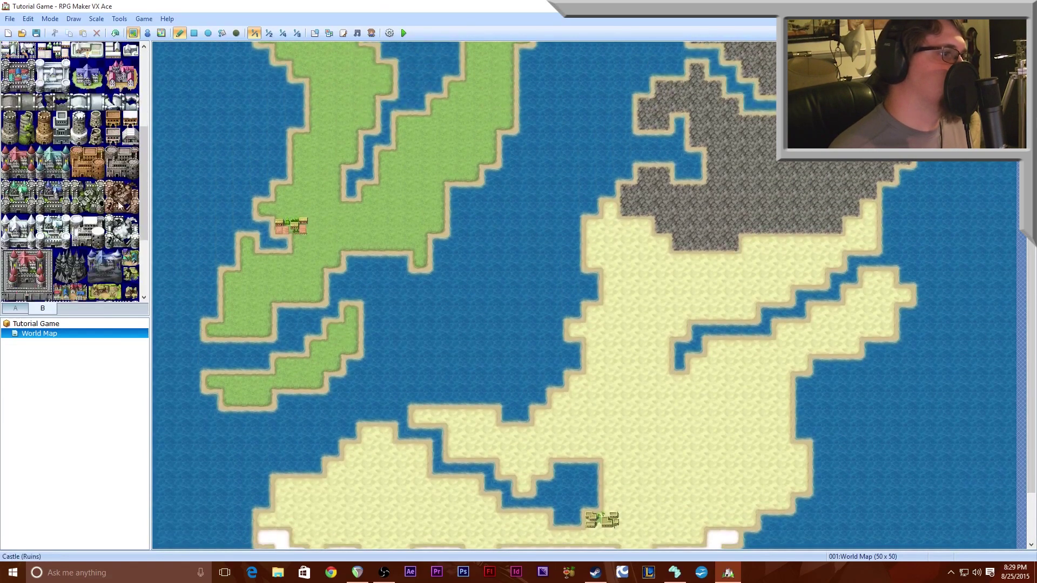
left_click_drag(113, 208, 132, 199)
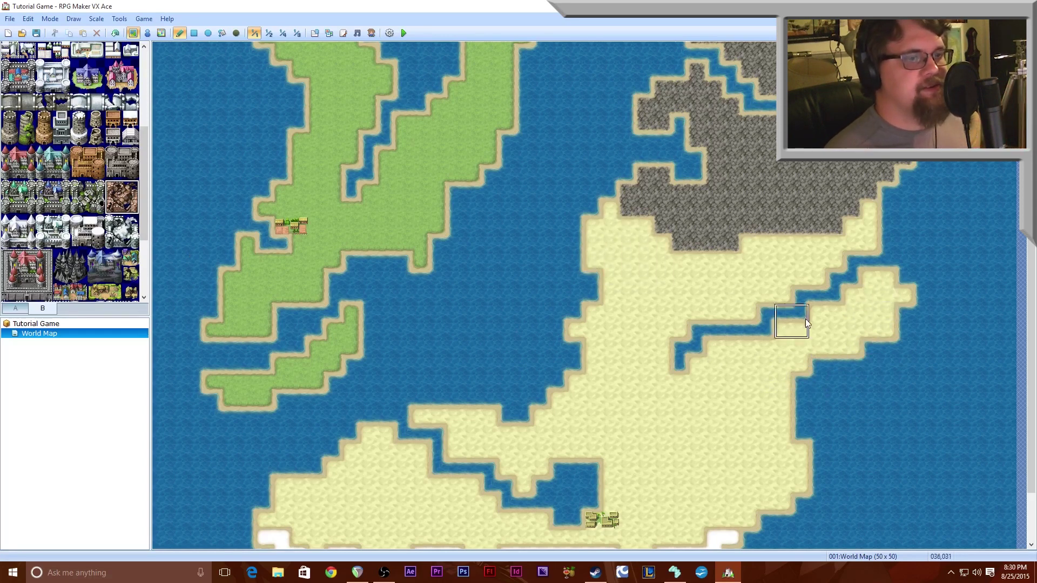
left_click(856, 308)
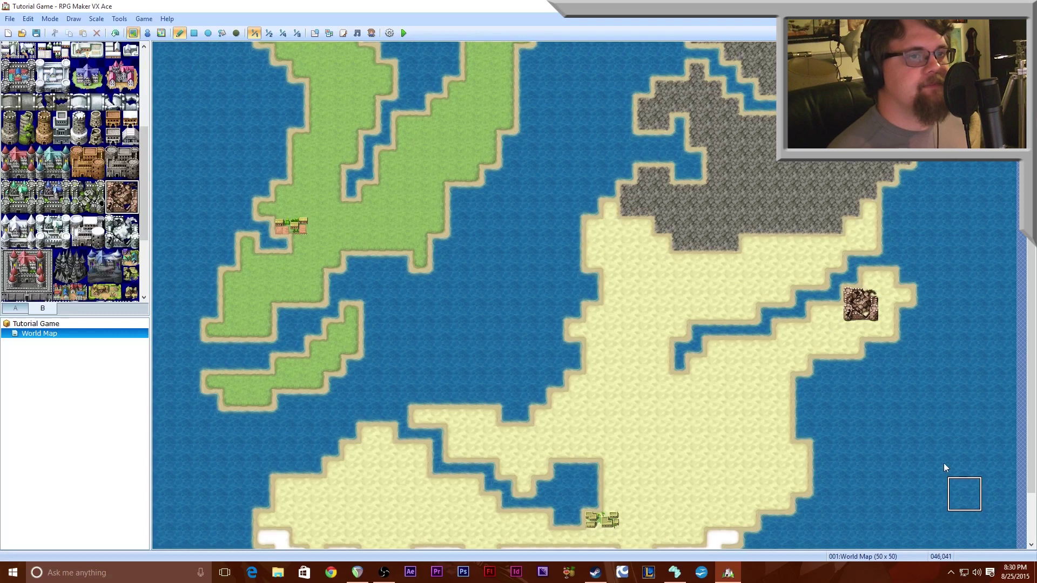
Place the 2 x 2 Demon Castle in the northern part of the rock region and check the whole map at 1/2 scale.
scroll(1032, 368, "down", 3)
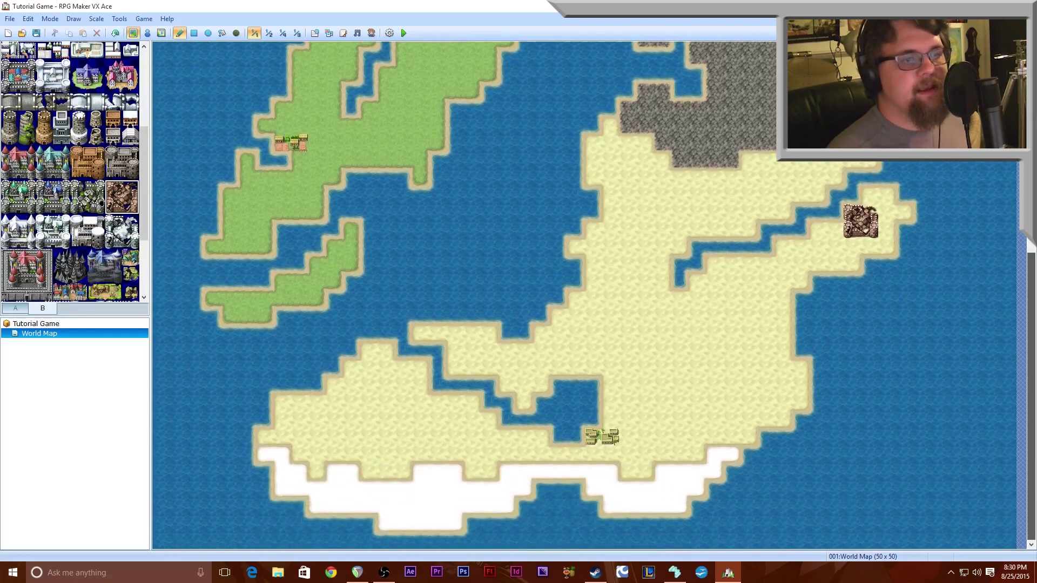
scroll(1032, 286, "up", 12)
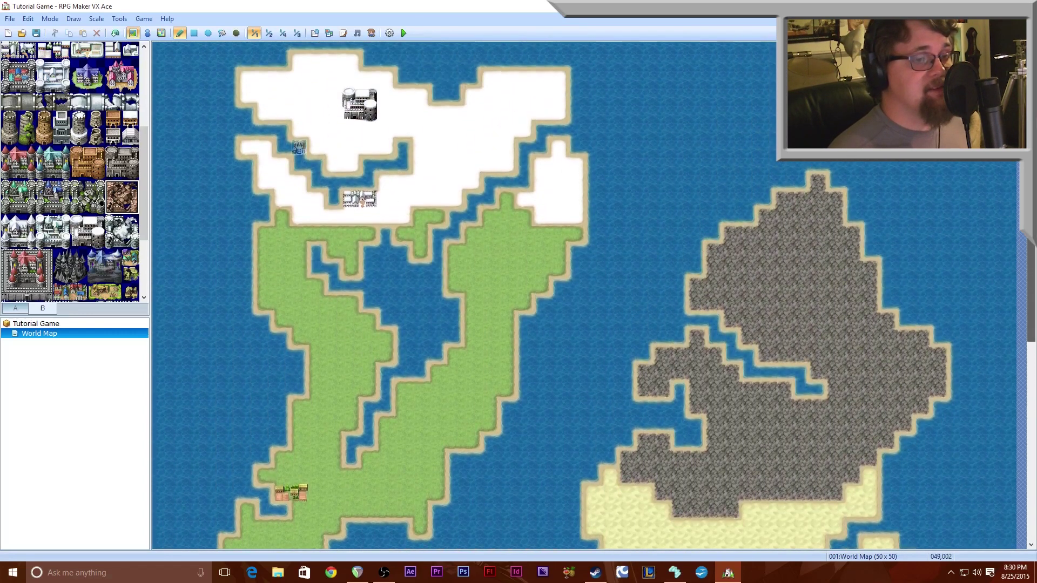
scroll(79, 233, "down", 3)
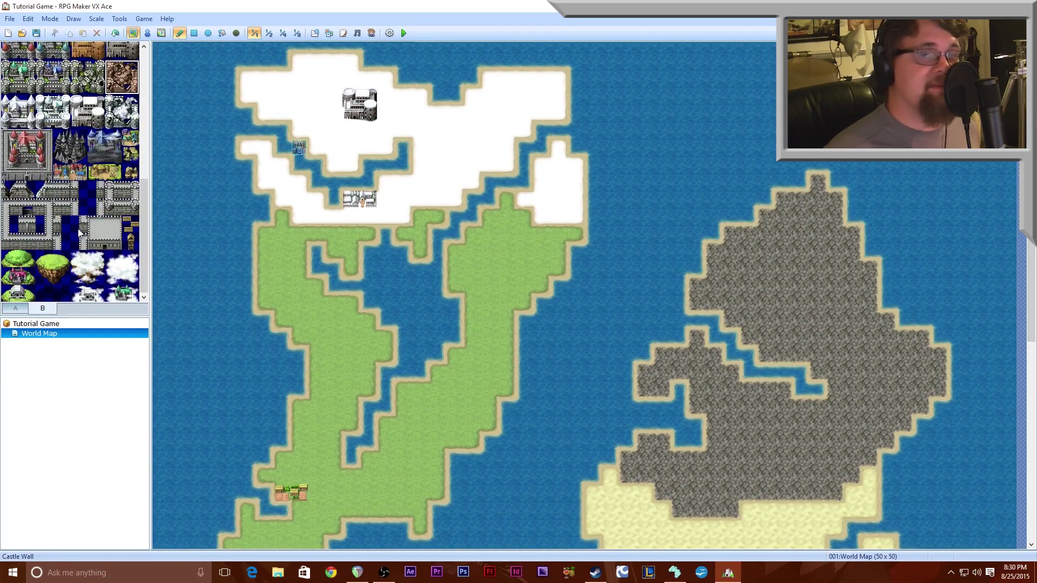
left_click(61, 155)
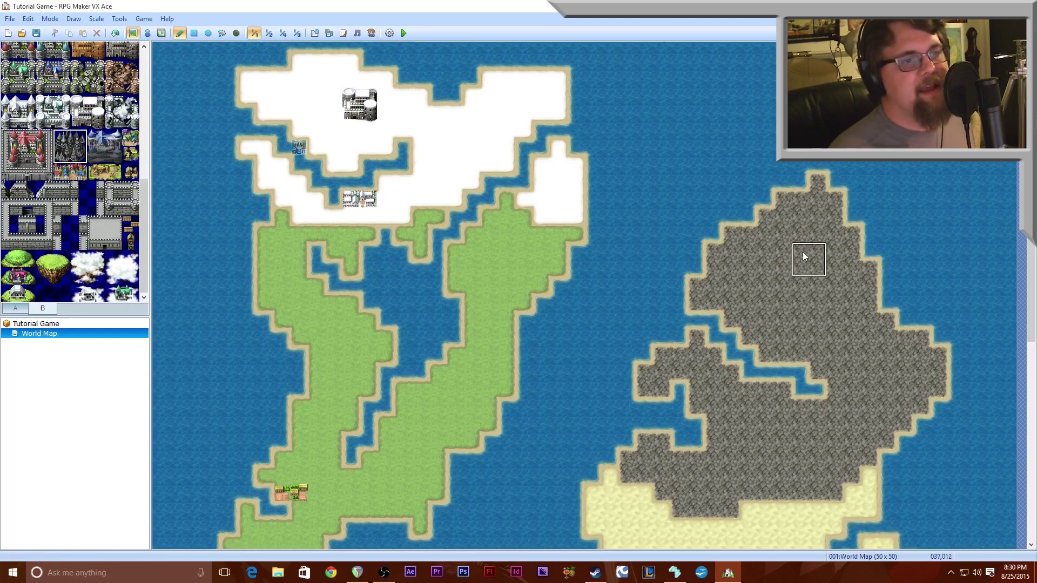
left_click(801, 270)
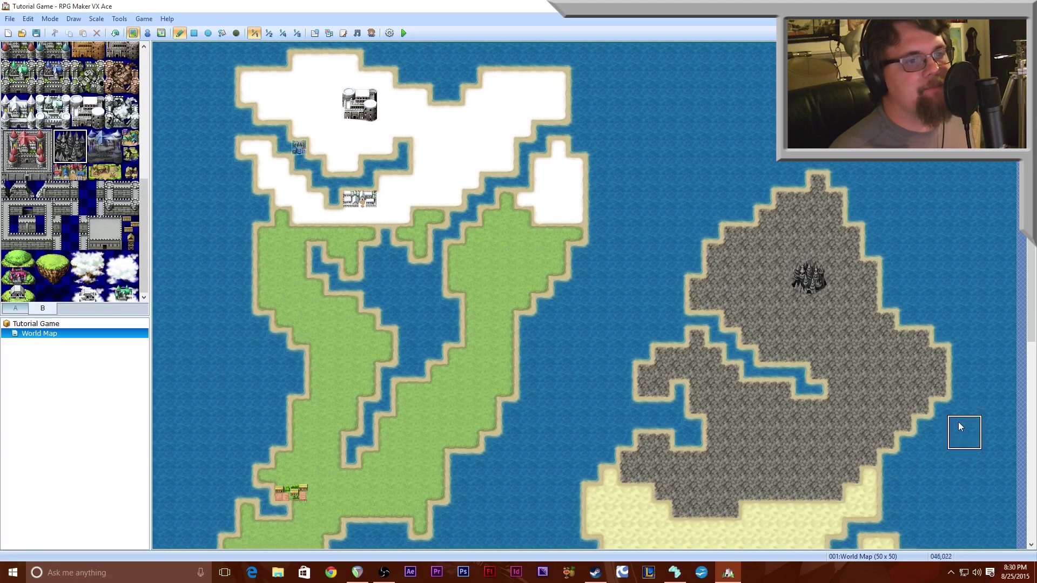
left_click(271, 33)
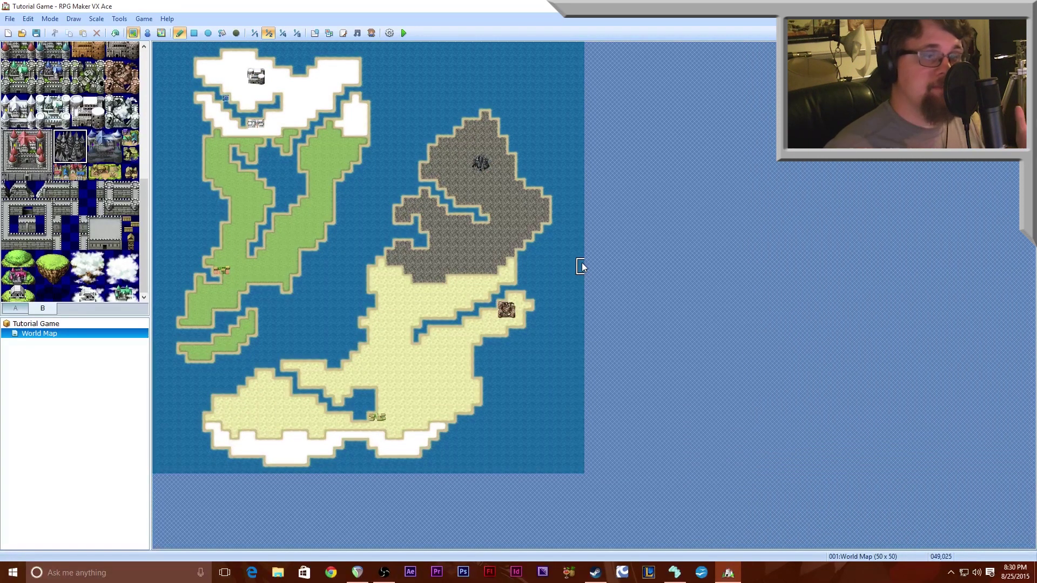
left_click(257, 34)
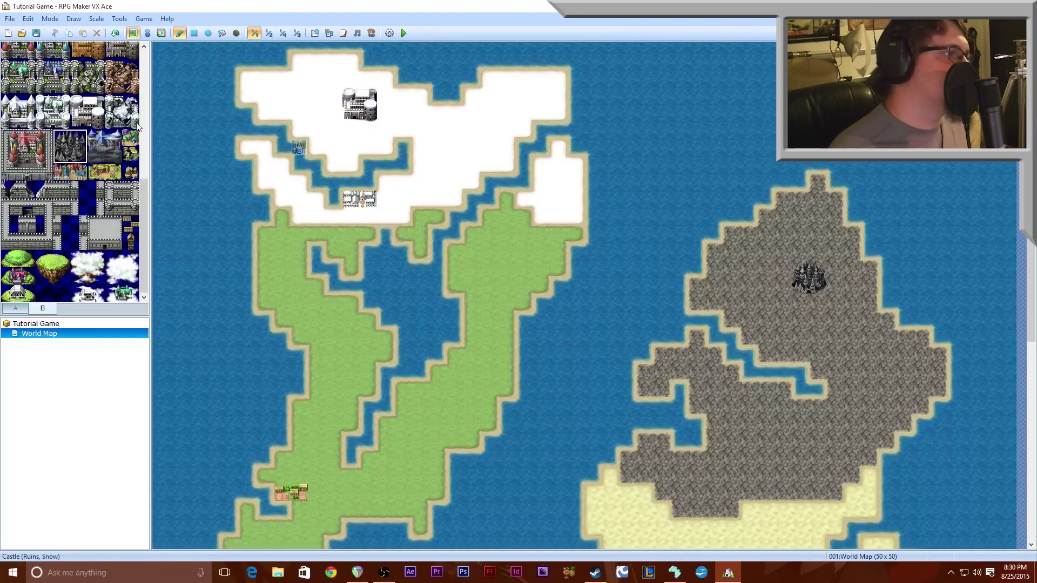
Place the snow-covered temple in the middle of the snow region's separate eastern peninsula.
left_click_drag(142, 235, 144, 162)
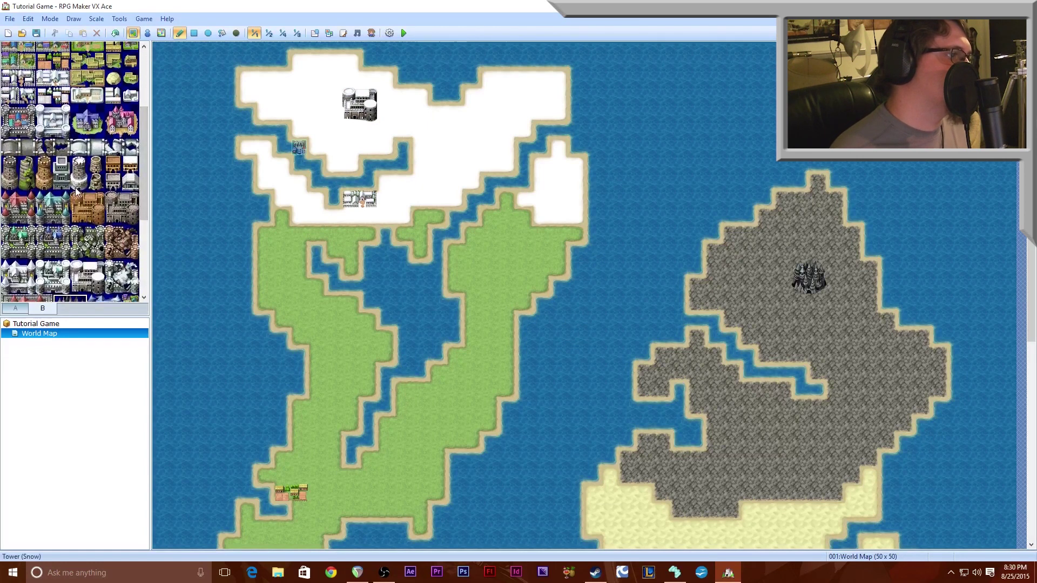
scroll(89, 193, "down", 2)
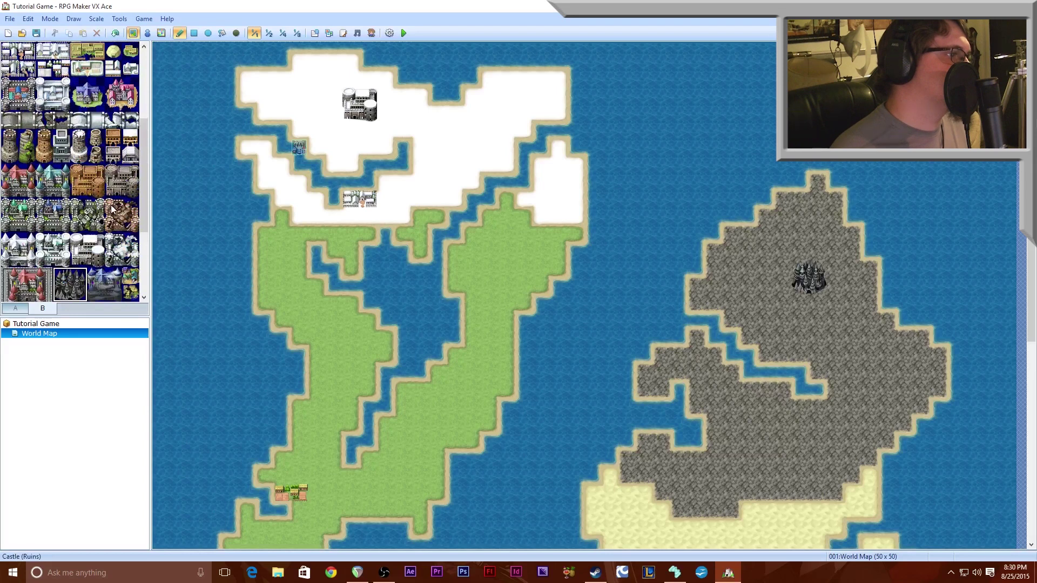
left_click(128, 161)
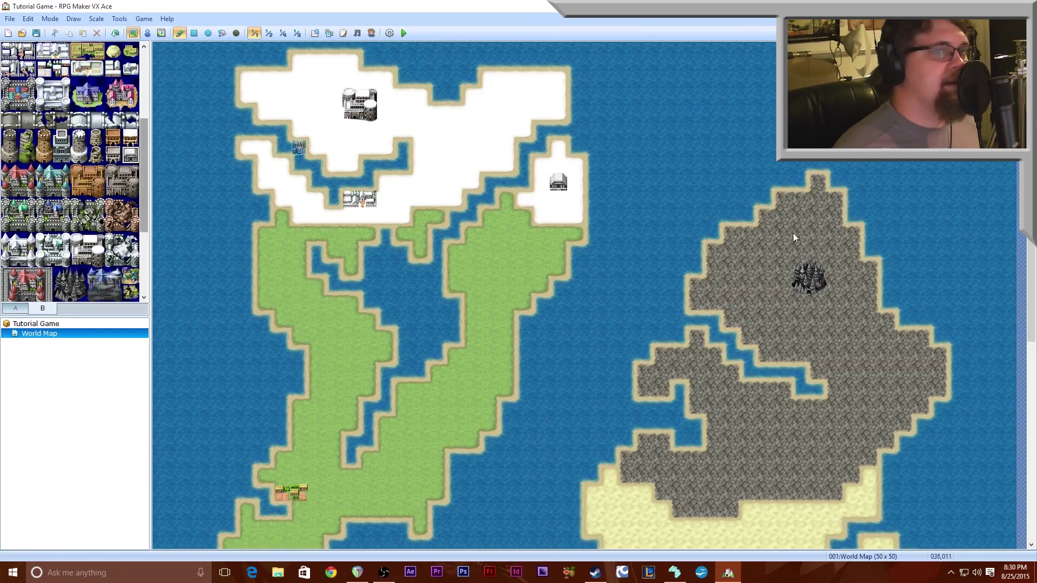
Place the two-tile overgrown ruined tower near the eastern end of the small southern grass island.
scroll(626, 240, "down", 7)
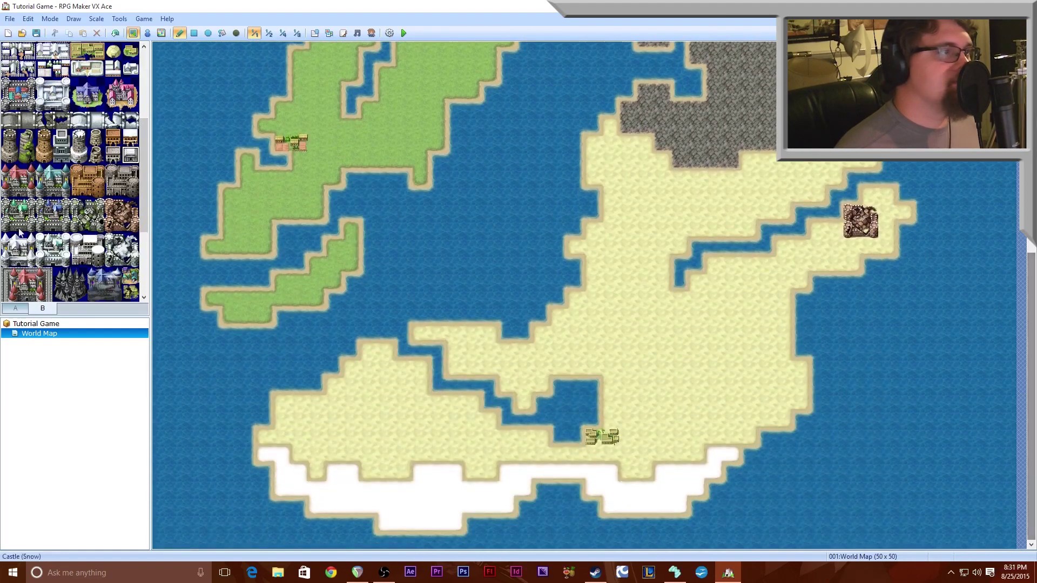
scroll(125, 283, "down", 5)
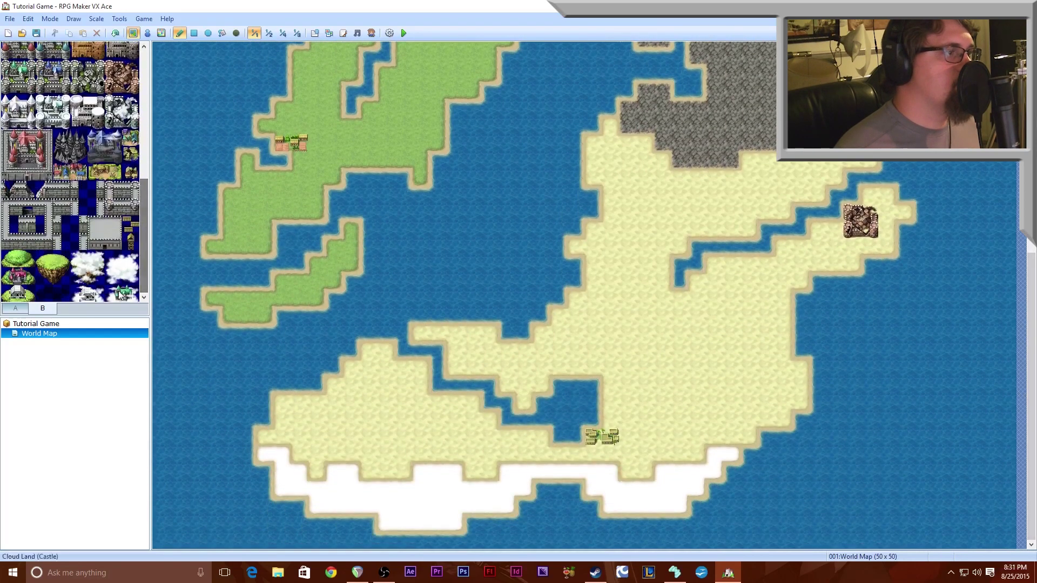
scroll(34, 198, "up", 5)
left_click_drag(26, 223, 26, 207)
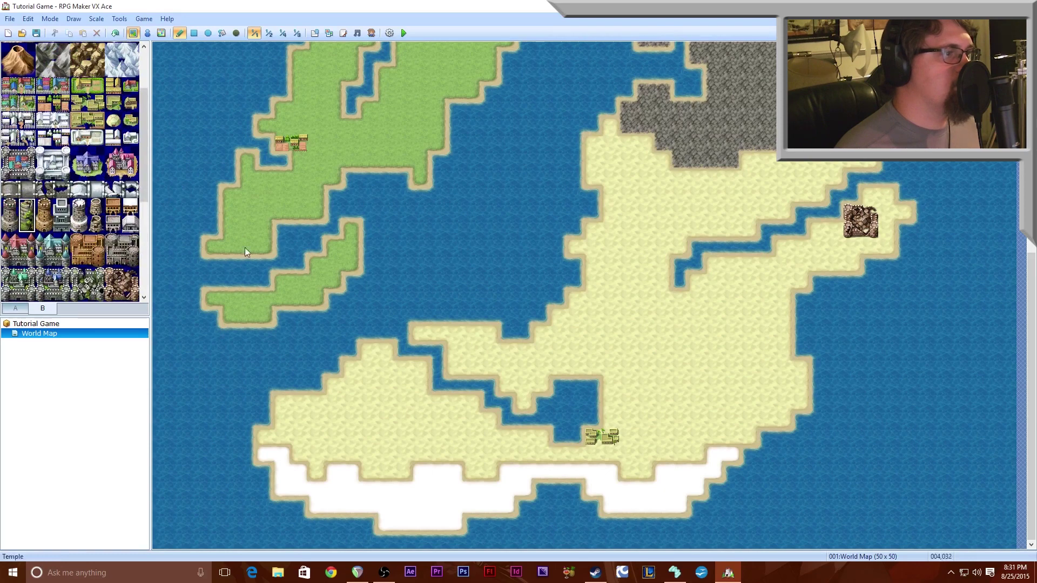
left_click(339, 246)
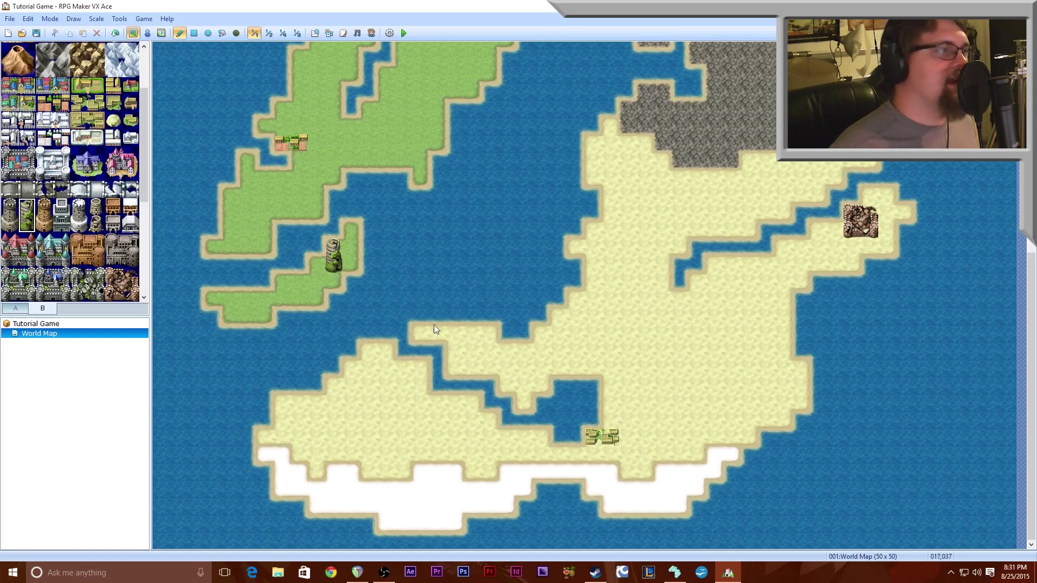
Look through the building tiles and the southern map for another landmark and a spot for it.
left_click_drag(145, 167, 146, 192)
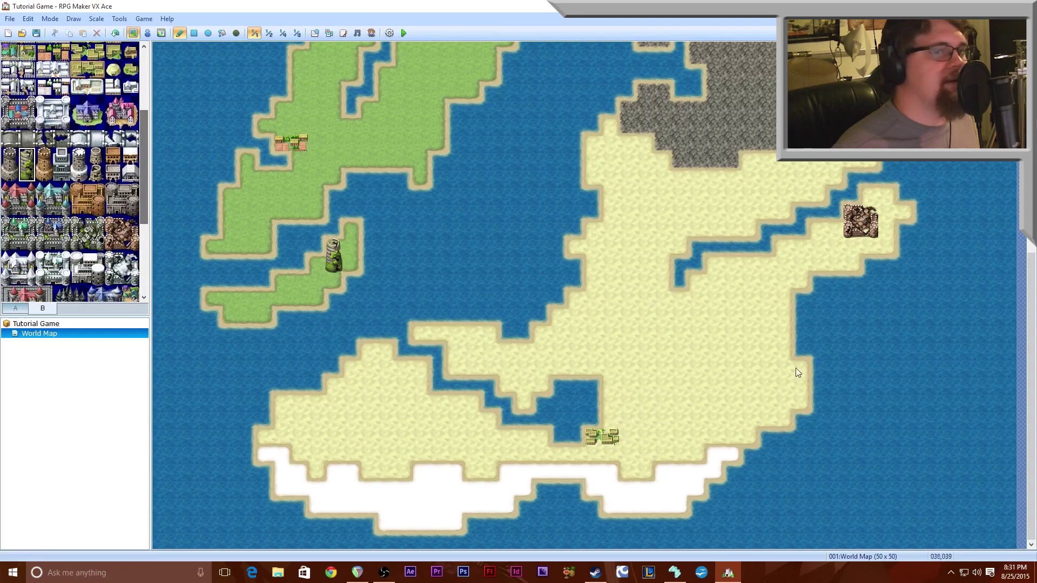
mouse_move(1032, 395)
left_mouse_down()
mouse_move(1032, 195)
mouse_move(1032, 400)
left_mouse_up()
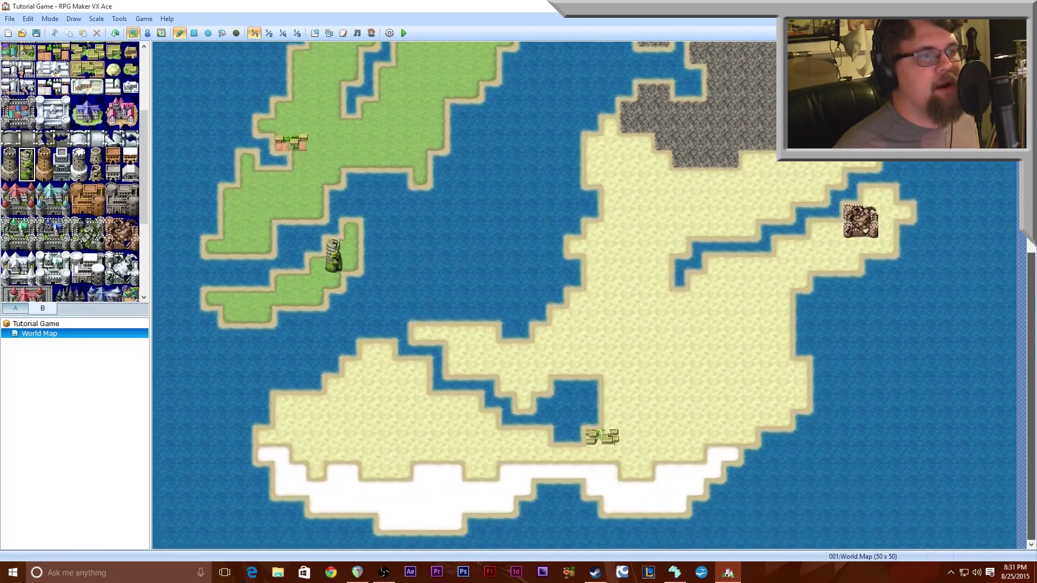
scroll(594, 295, "up", 3)
scroll(595, 295, "down", 3)
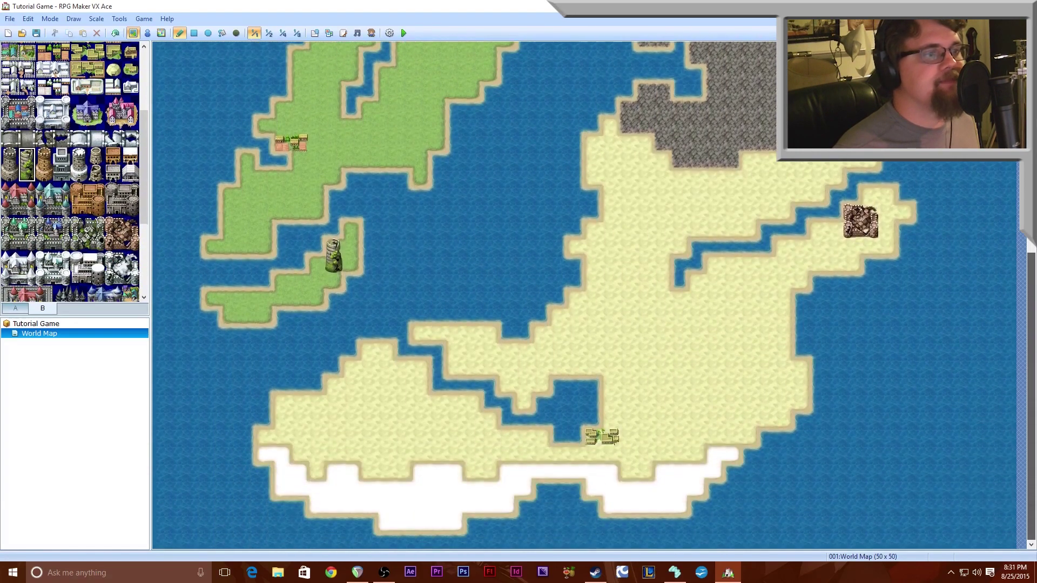
scroll(89, 215, "down", 3)
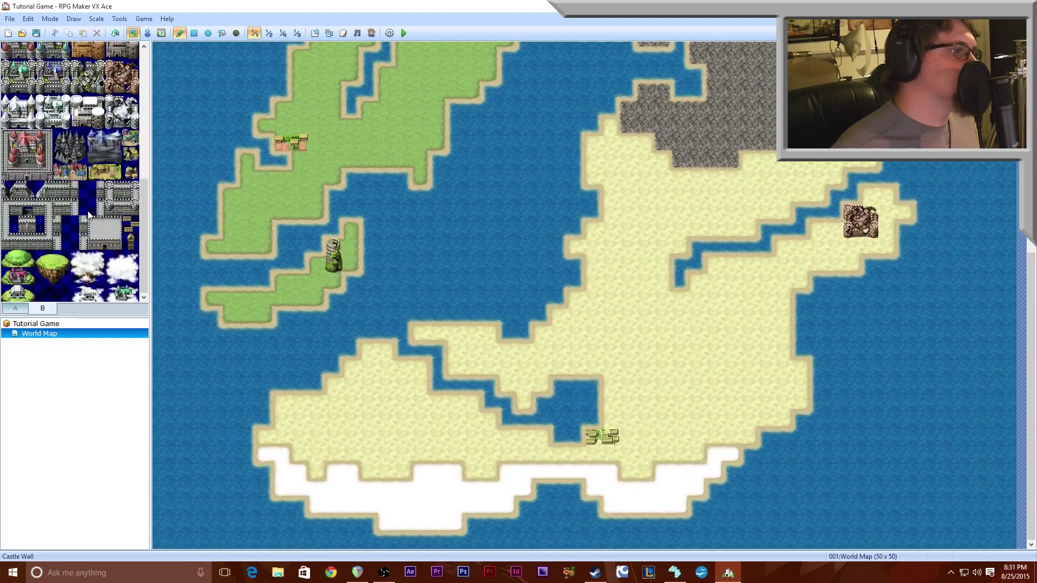
scroll(90, 215, "up", 1)
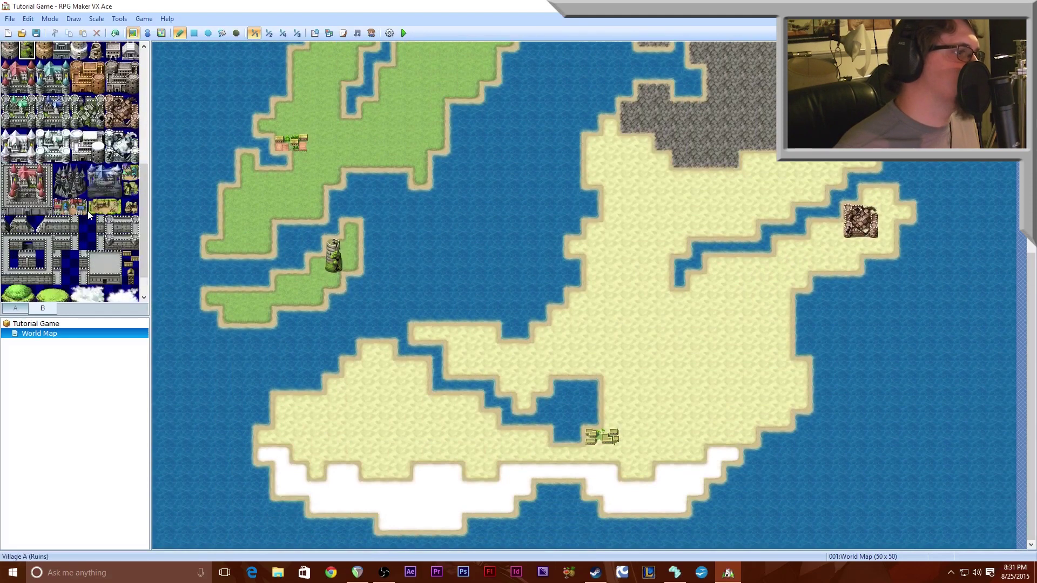
scroll(89, 215, "up", 1)
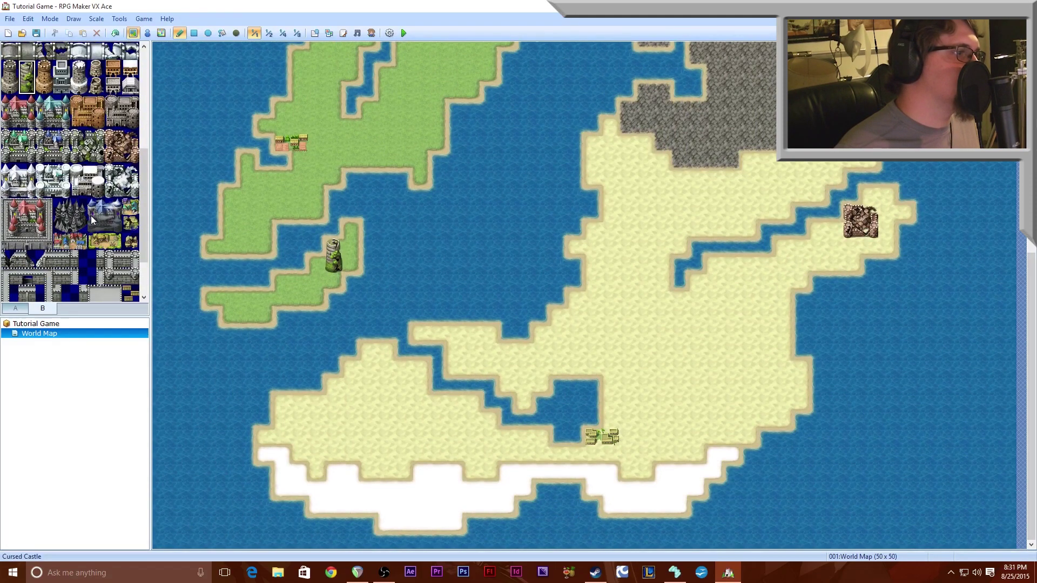
scroll(92, 218, "up", 3)
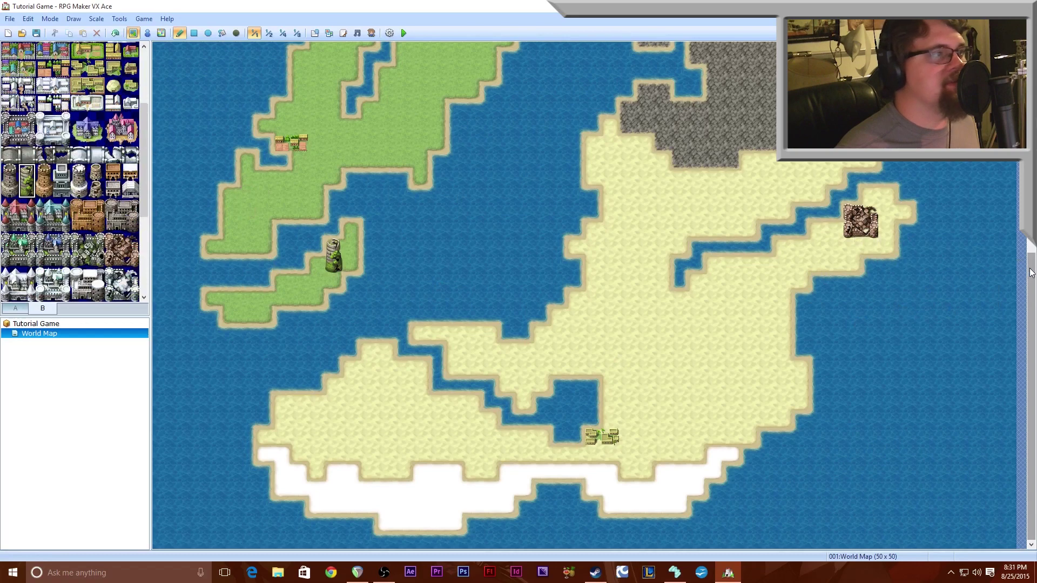
scroll(482, 211, "up", 3)
scroll(63, 231, "up", 3)
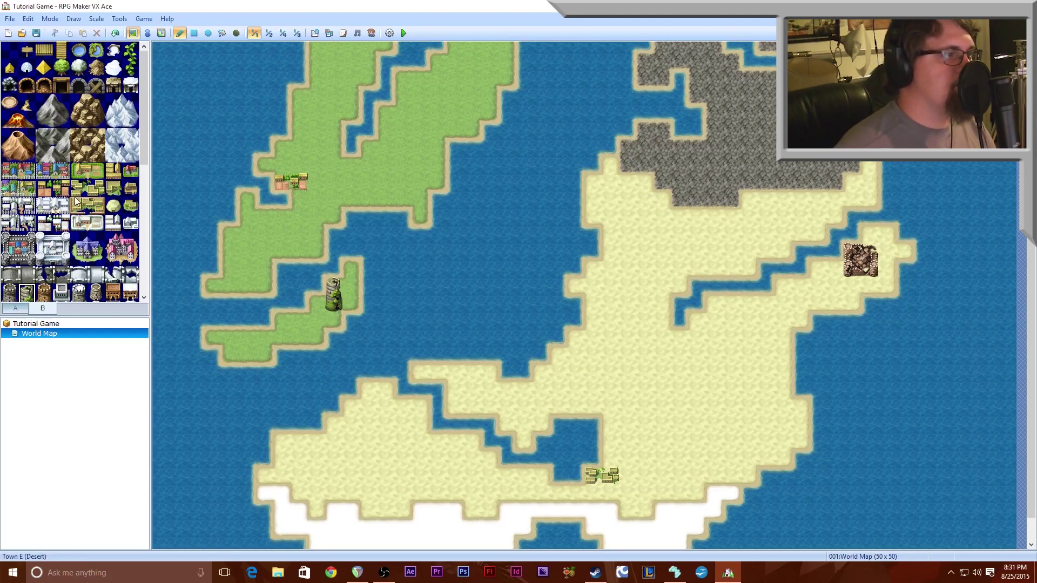
Try the two-tile brown tower on the sand's northwestern peninsula, and place it on the sand's northern tip beside the rock region instead.
left_click_drag(145, 160, 151, 228)
left_click(63, 136)
left_click(44, 151)
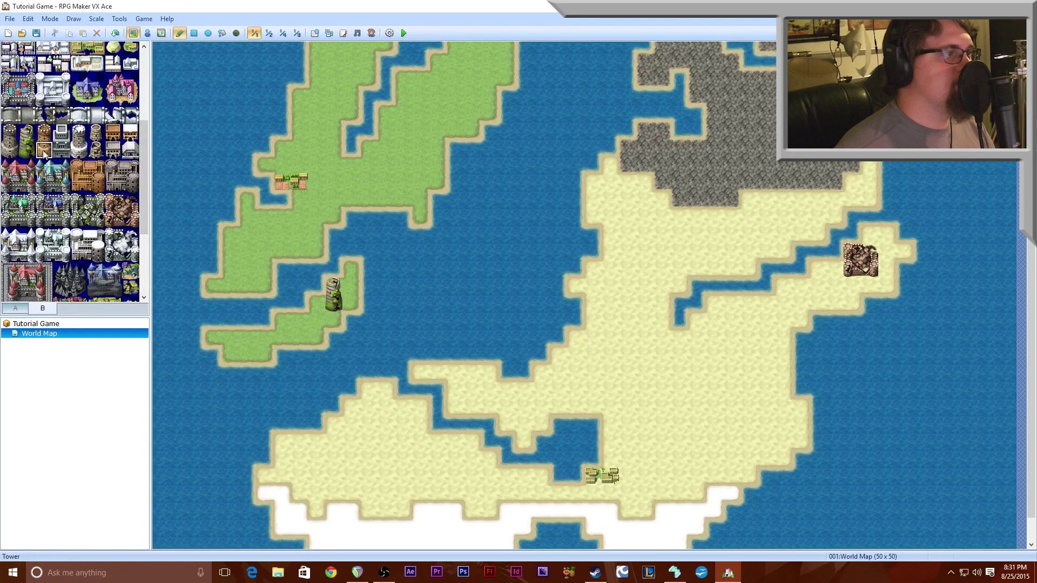
left_click(472, 358)
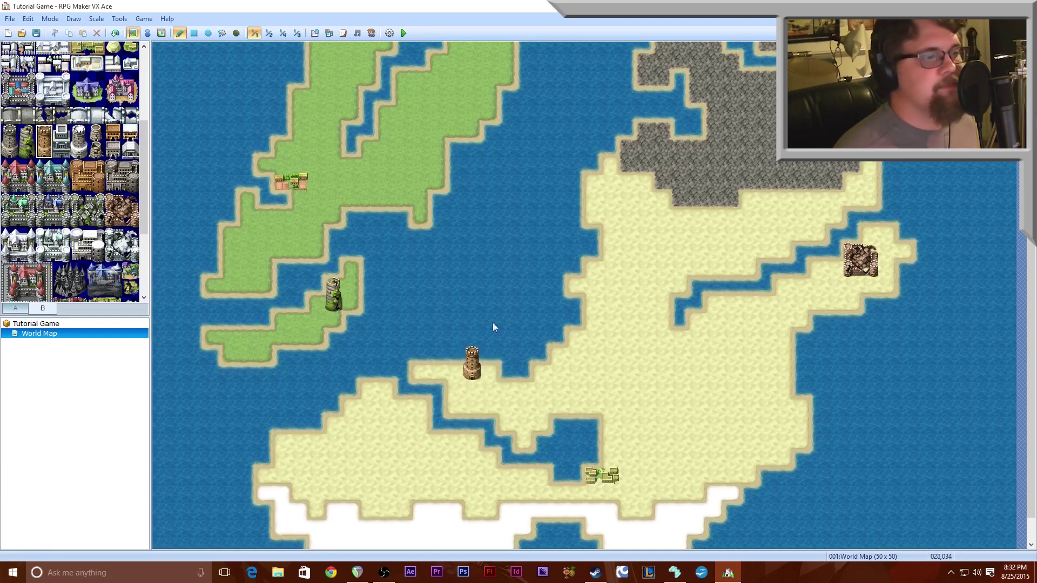
scroll(1033, 318, "up", 1)
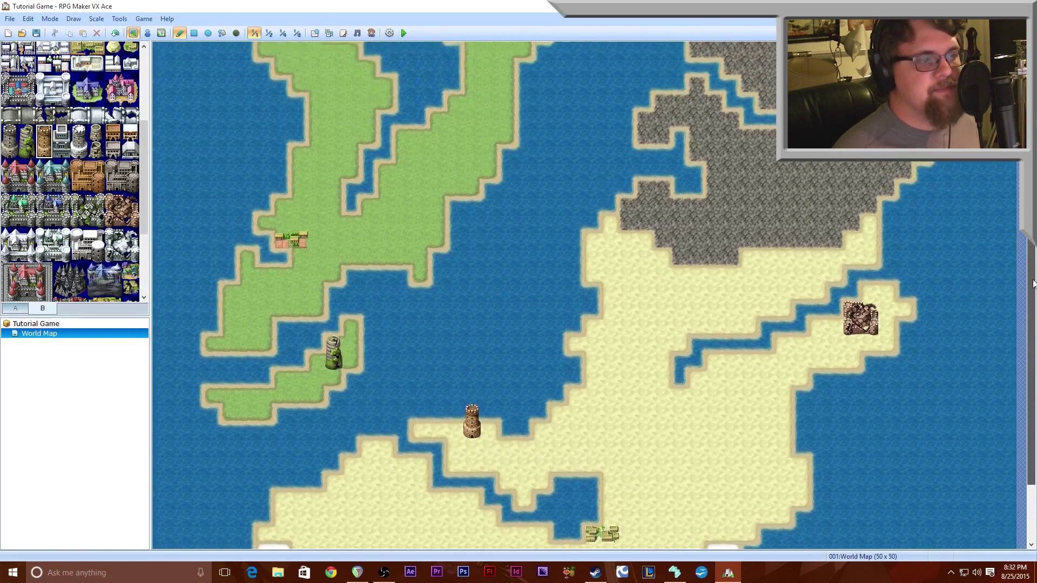
scroll(1033, 317, "down", 2)
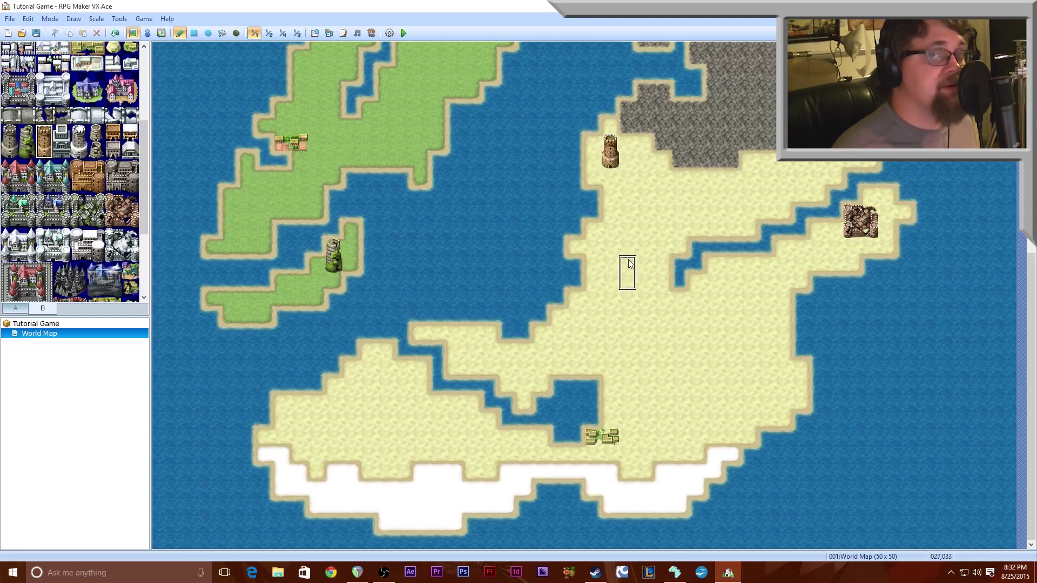
Check the whole map's landmark layout at 1/2 scale and return to 1:1 scale.
left_click_drag(147, 182, 144, 78)
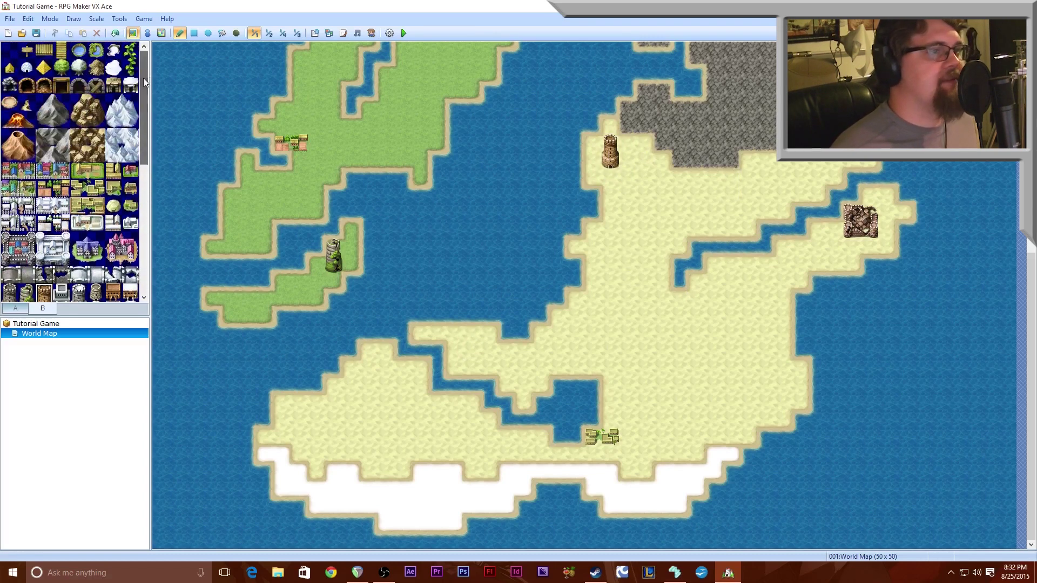
left_click(268, 33)
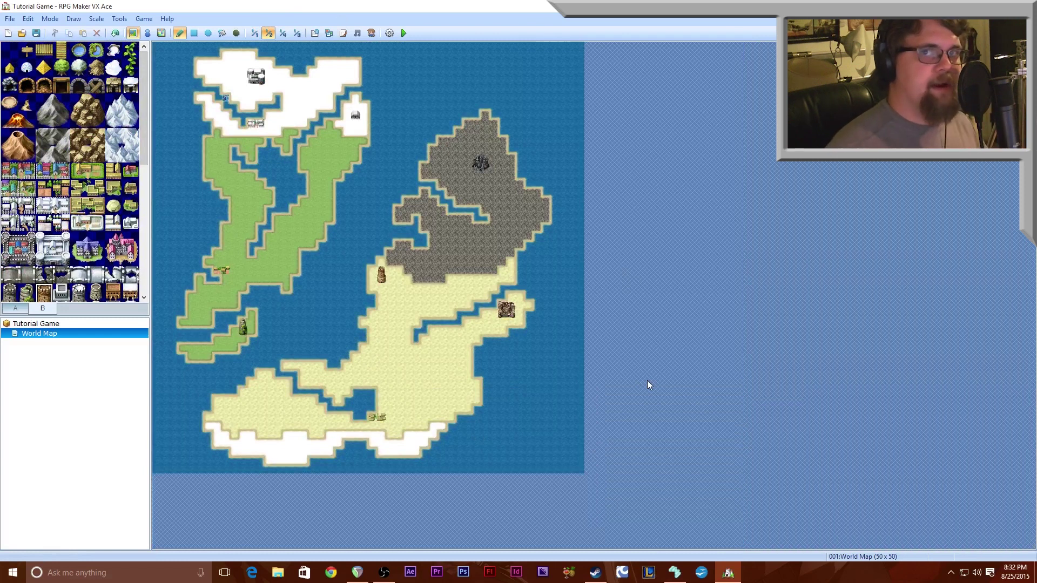
left_click(254, 33)
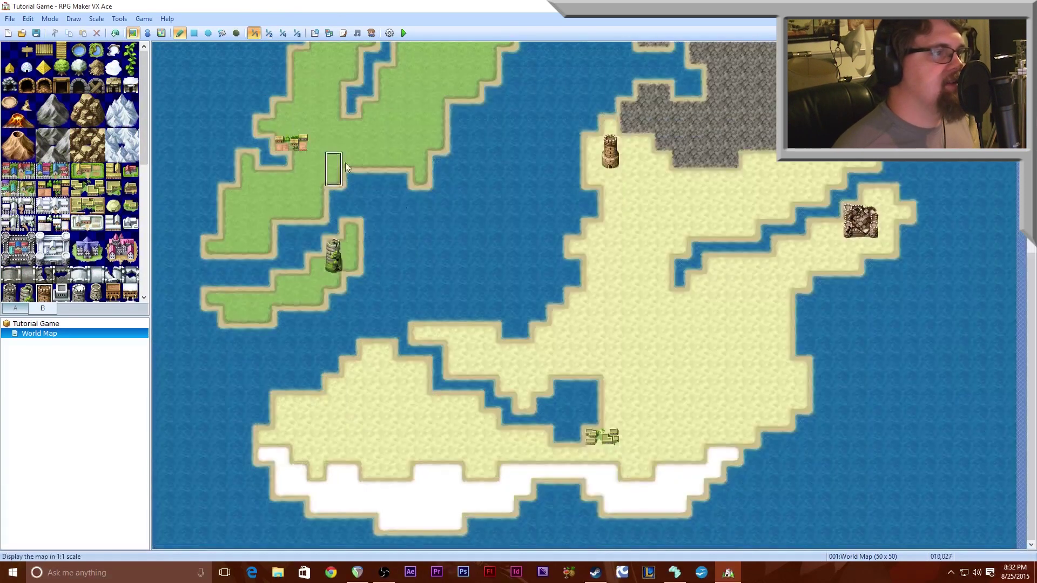
Paint snow mountains across the snow region's northwestern corner and around the north and east sides of the castle.
left_click_drag(1028, 255, 1027, 61)
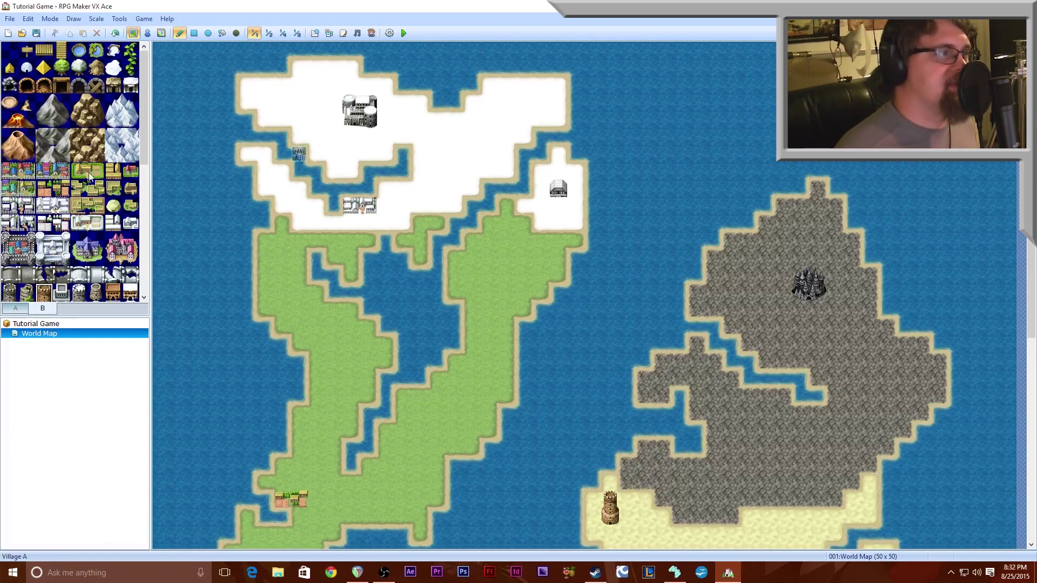
left_click(43, 308)
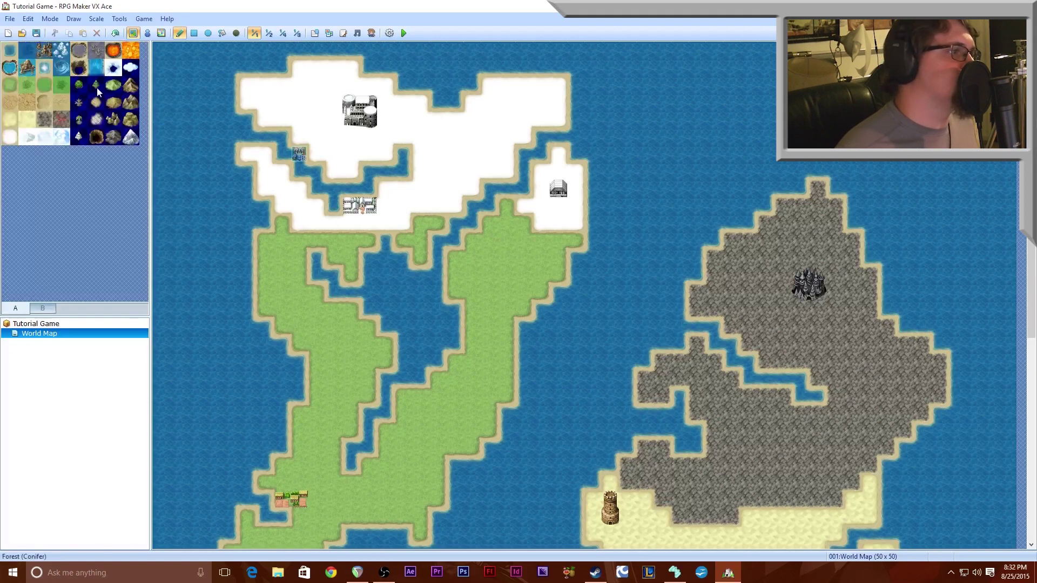
left_click(128, 142)
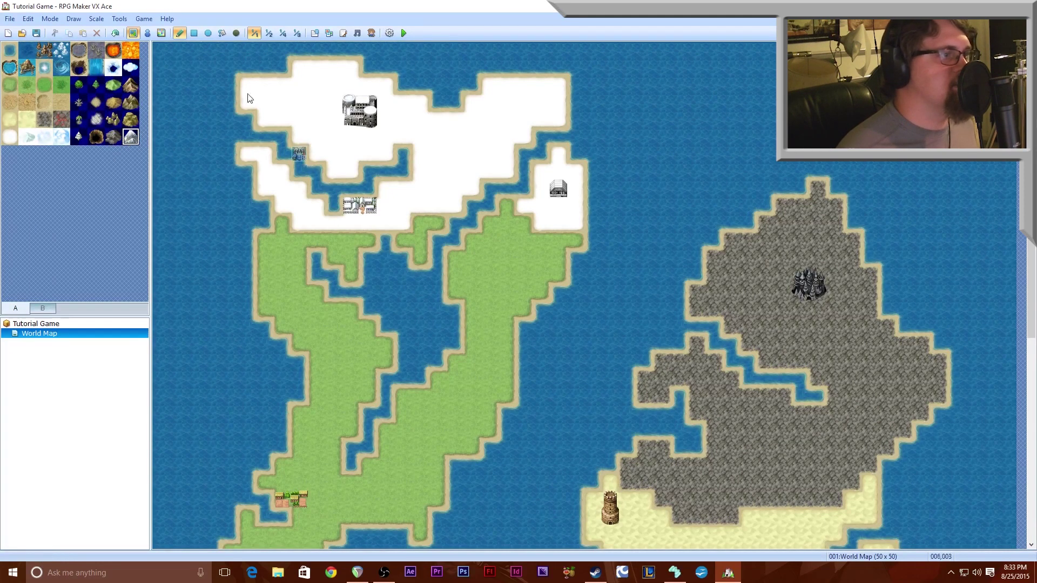
mouse_move(255, 90)
left_mouse_down()
mouse_move(283, 95)
mouse_move(254, 108)
mouse_move(302, 105)
mouse_move(305, 74)
mouse_move(351, 70)
mouse_move(310, 103)
mouse_move(294, 99)
left_mouse_up()
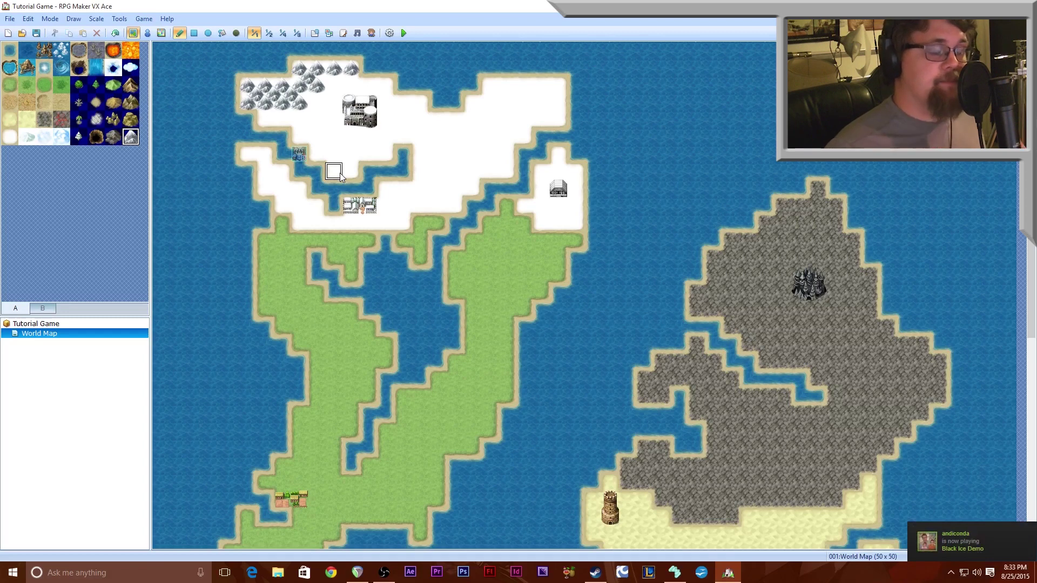
mouse_move(270, 112)
left_mouse_down()
mouse_move(265, 120)
mouse_move(286, 123)
left_mouse_up()
mouse_move(367, 85)
left_mouse_down()
mouse_move(351, 85)
mouse_move(387, 85)
mouse_move(334, 84)
mouse_move(404, 120)
mouse_move(415, 108)
left_mouse_up()
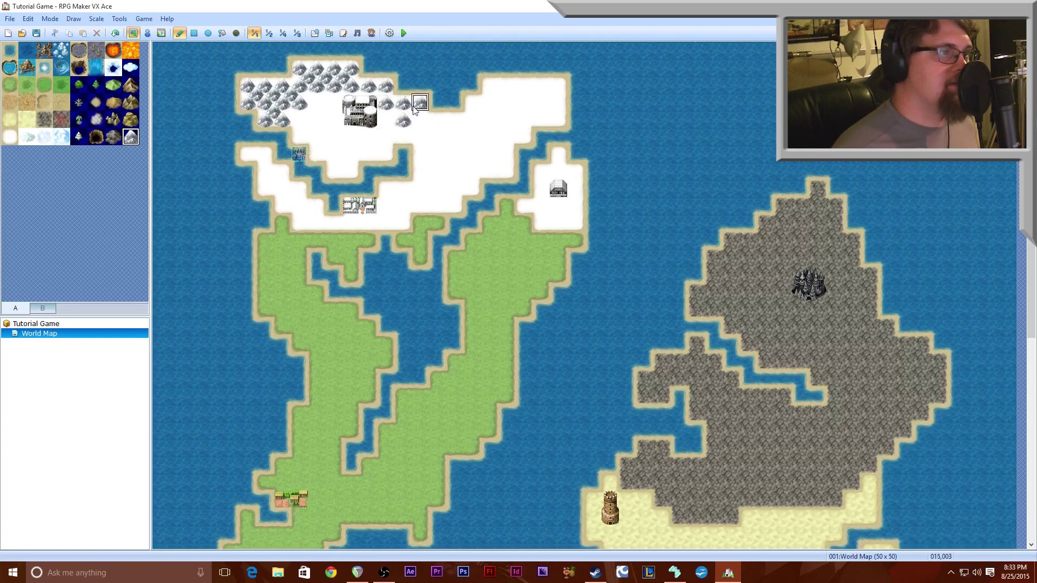
left_click(386, 119)
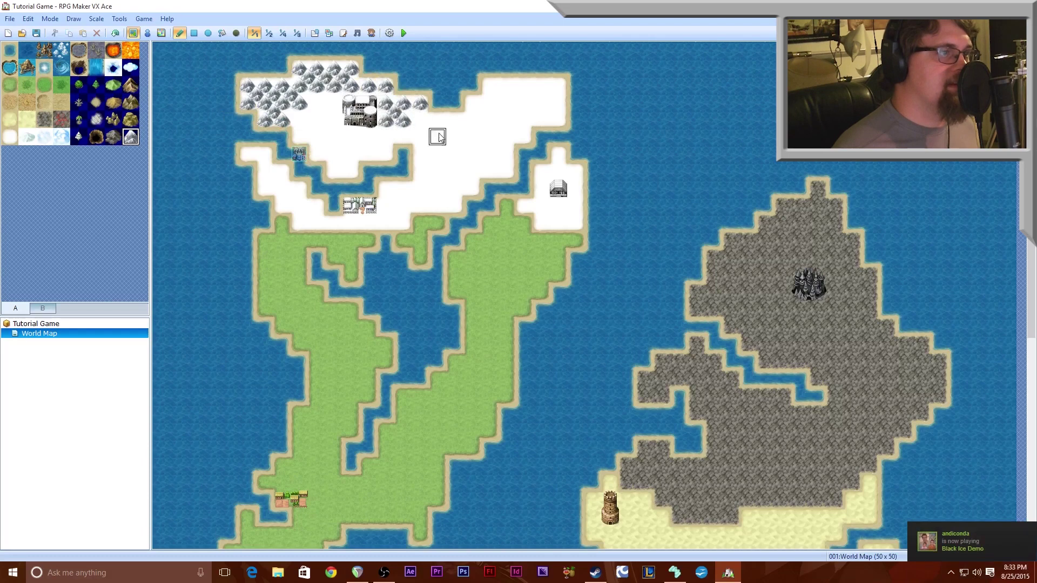
Paint snow mountains over the snow region's northeastern corner, southwestern strip and southeastern edge, and around the temple on the eastern peninsula.
mouse_move(489, 103)
left_mouse_down()
mouse_move(490, 88)
mouse_move(559, 93)
mouse_move(532, 109)
mouse_move(557, 120)
mouse_move(542, 120)
left_mouse_up()
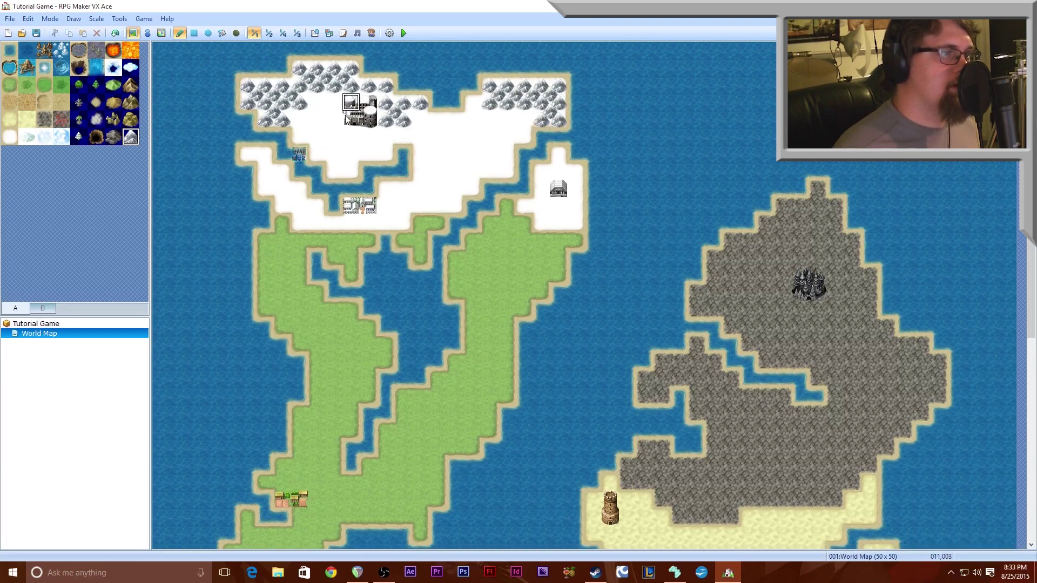
mouse_move(472, 118)
left_mouse_down()
mouse_move(472, 102)
mouse_move(457, 122)
mouse_move(506, 136)
mouse_move(527, 122)
left_mouse_up()
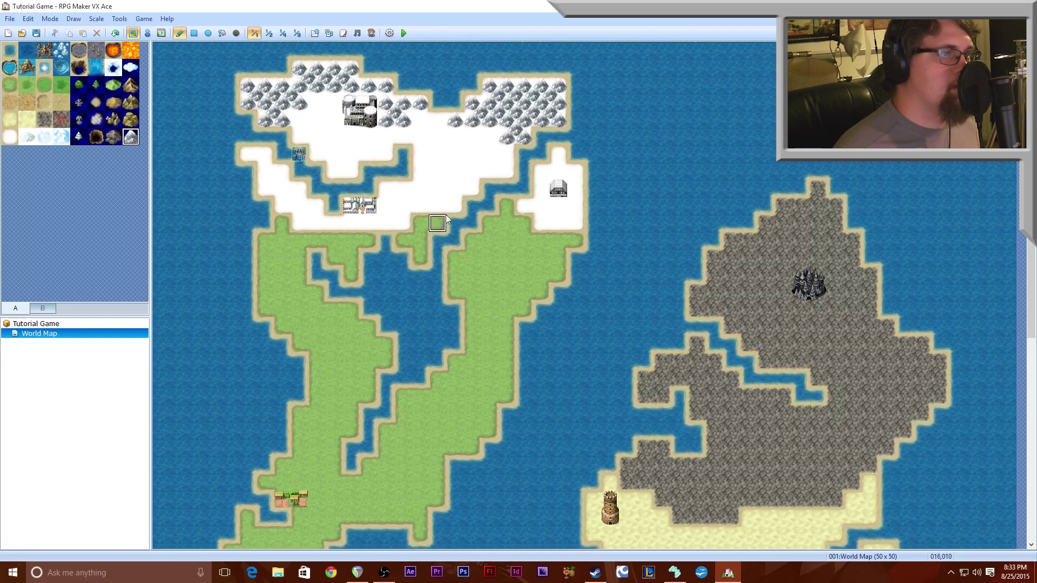
mouse_move(247, 157)
left_mouse_down()
mouse_move(289, 194)
mouse_move(295, 205)
mouse_move(284, 208)
mouse_move(316, 208)
mouse_move(303, 224)
mouse_move(315, 215)
left_mouse_up()
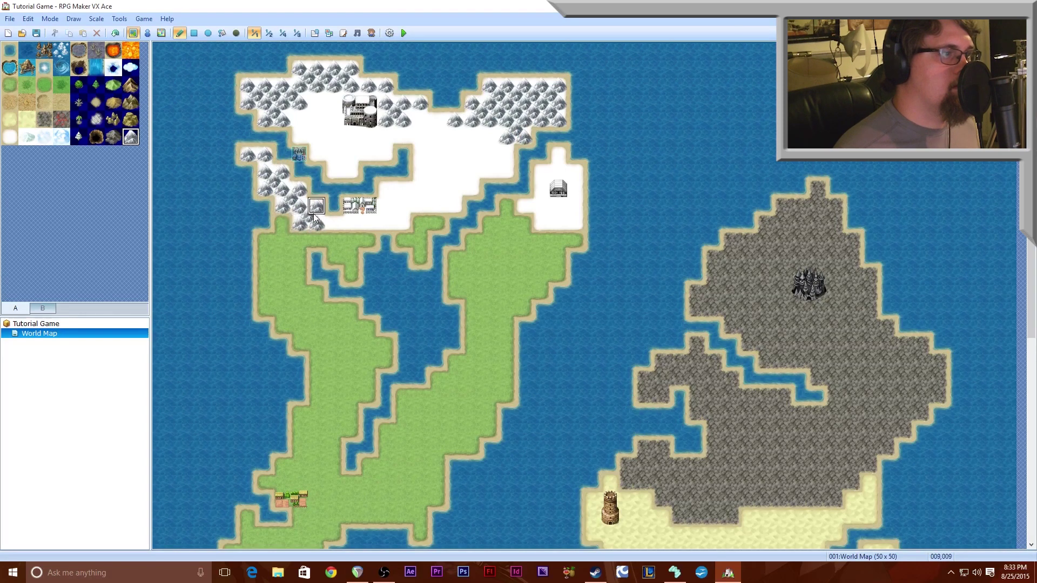
mouse_move(472, 171)
left_mouse_down()
mouse_move(473, 189)
mouse_move(455, 189)
mouse_move(455, 171)
mouse_move(492, 173)
mouse_move(483, 162)
mouse_move(503, 157)
left_mouse_up()
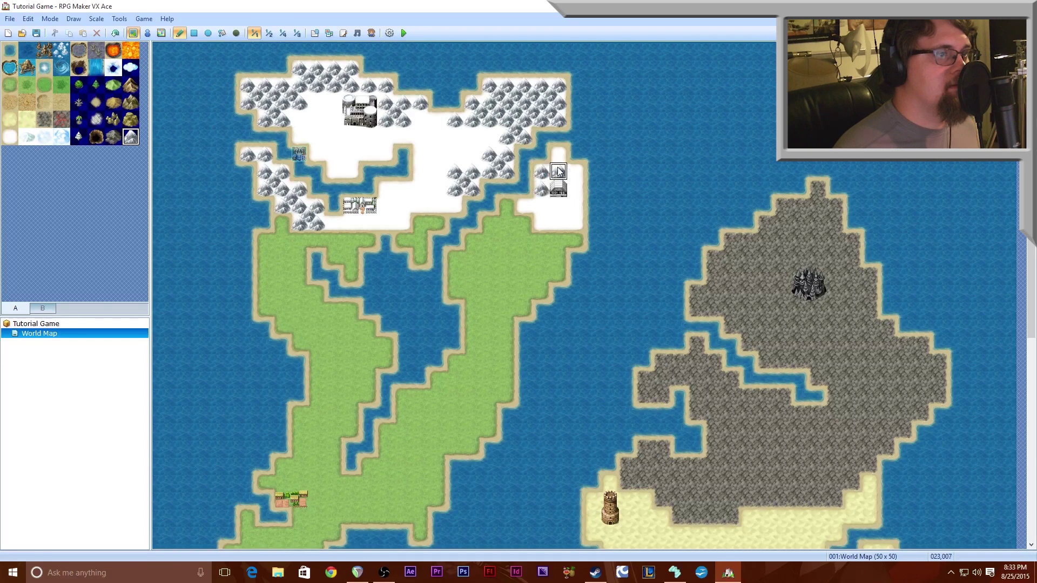
mouse_move(562, 161)
left_mouse_down()
mouse_move(575, 174)
mouse_move(575, 209)
mouse_move(525, 209)
left_mouse_up()
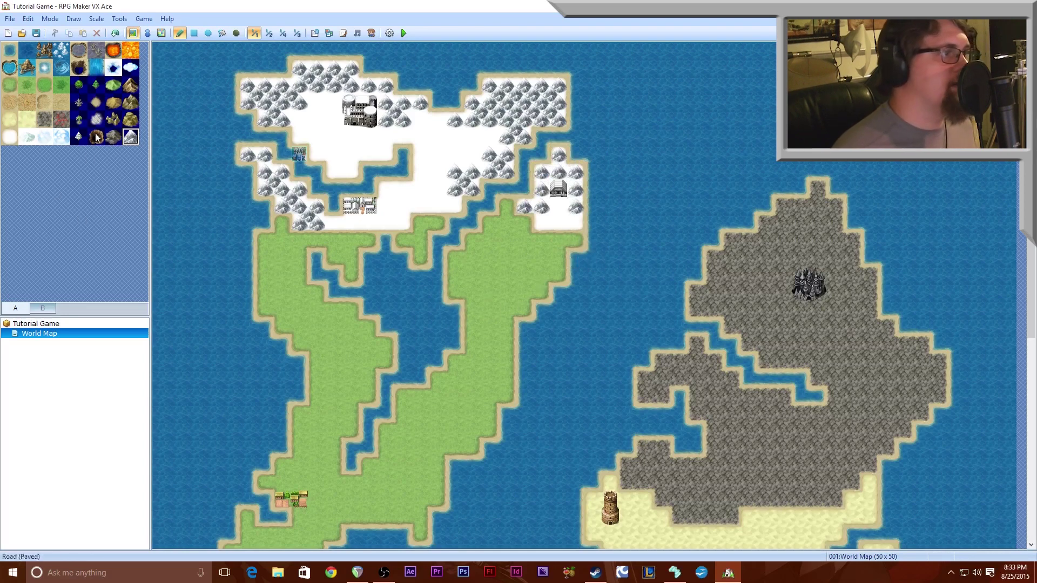
Paint snow forest southwest of the castle, across the snow region's eastern interior and along its southeastern edge.
left_click(79, 138)
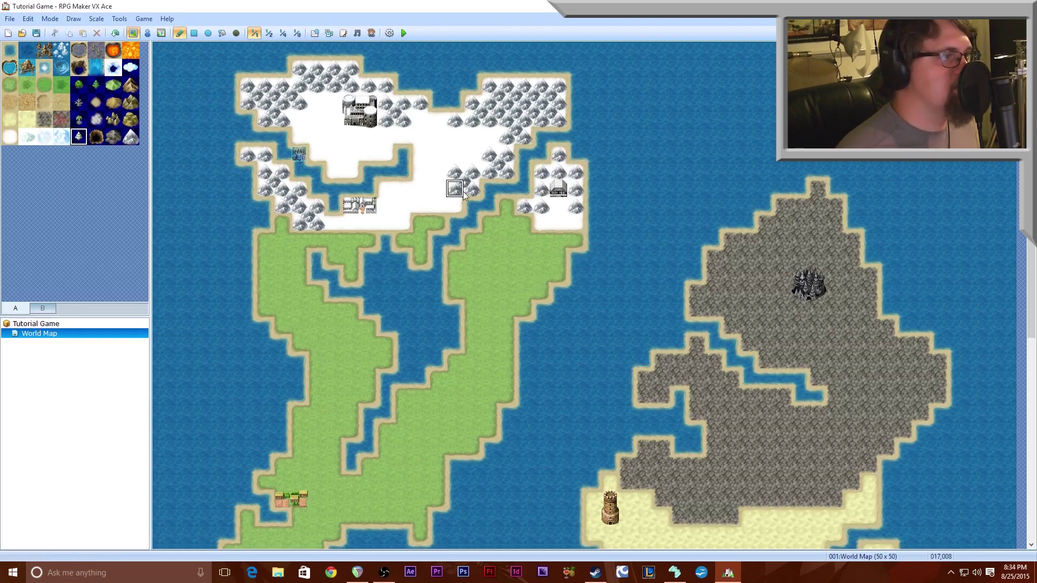
mouse_move(300, 120)
left_mouse_down()
mouse_move(306, 138)
mouse_move(316, 135)
mouse_move(331, 105)
mouse_move(324, 156)
mouse_move(351, 164)
left_mouse_up()
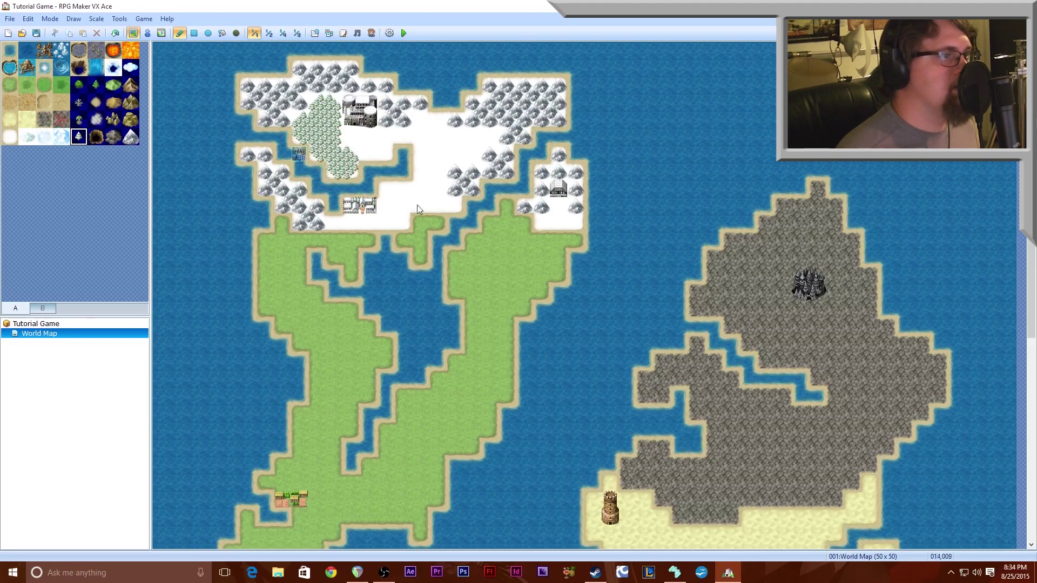
mouse_move(438, 117)
left_mouse_down()
mouse_move(429, 128)
mouse_move(489, 154)
mouse_move(488, 138)
mouse_move(471, 147)
mouse_move(434, 135)
mouse_move(434, 116)
mouse_move(420, 119)
mouse_move(439, 156)
left_mouse_up()
left_click(115, 33)
mouse_move(437, 204)
left_mouse_down()
mouse_move(453, 204)
mouse_move(421, 206)
left_mouse_up()
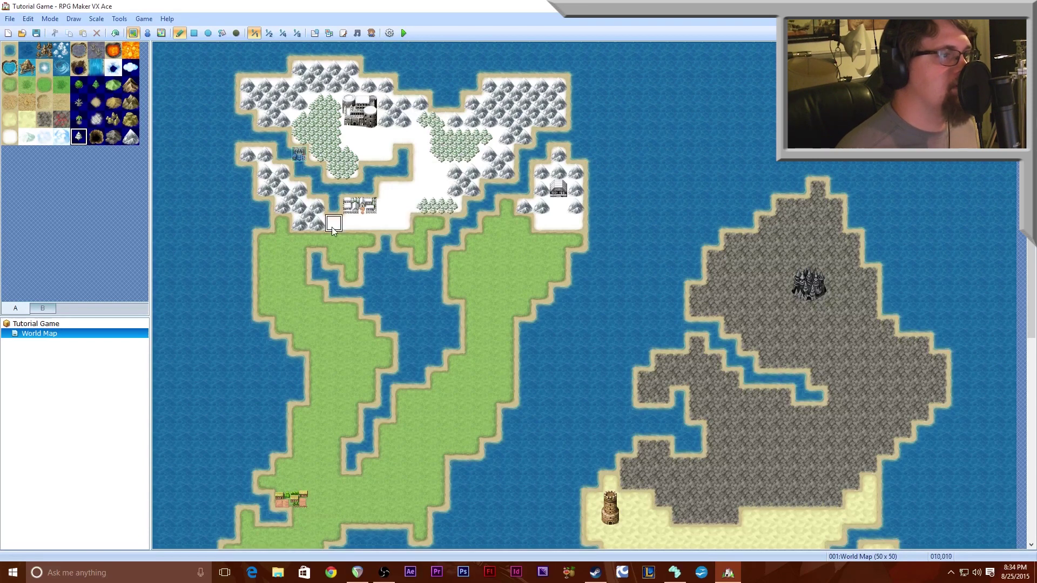
Add small snow forest patches around the snow town and fill the green peninsula to its southeast with forest.
left_click(394, 189)
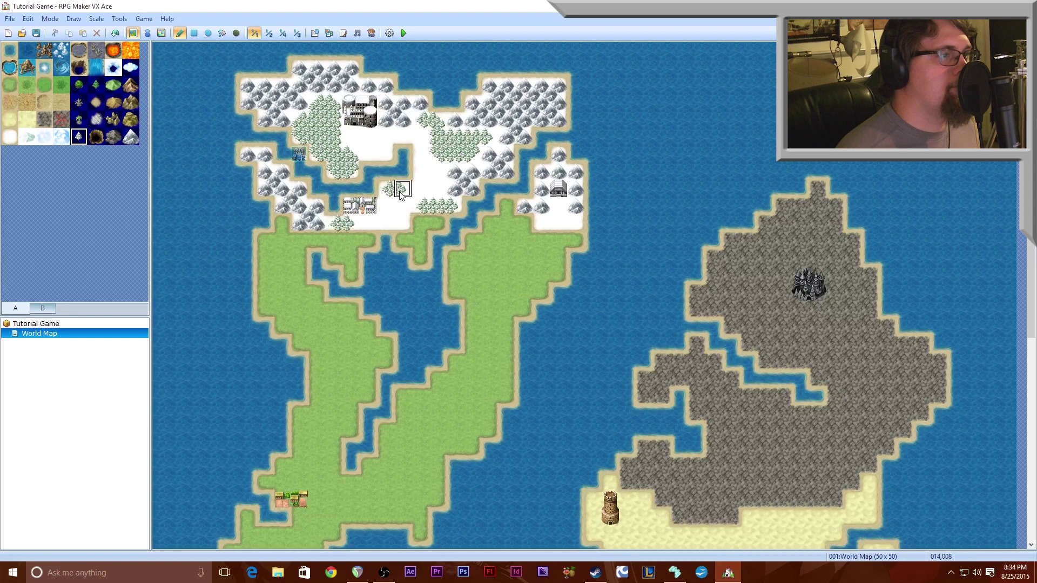
left_click(390, 224)
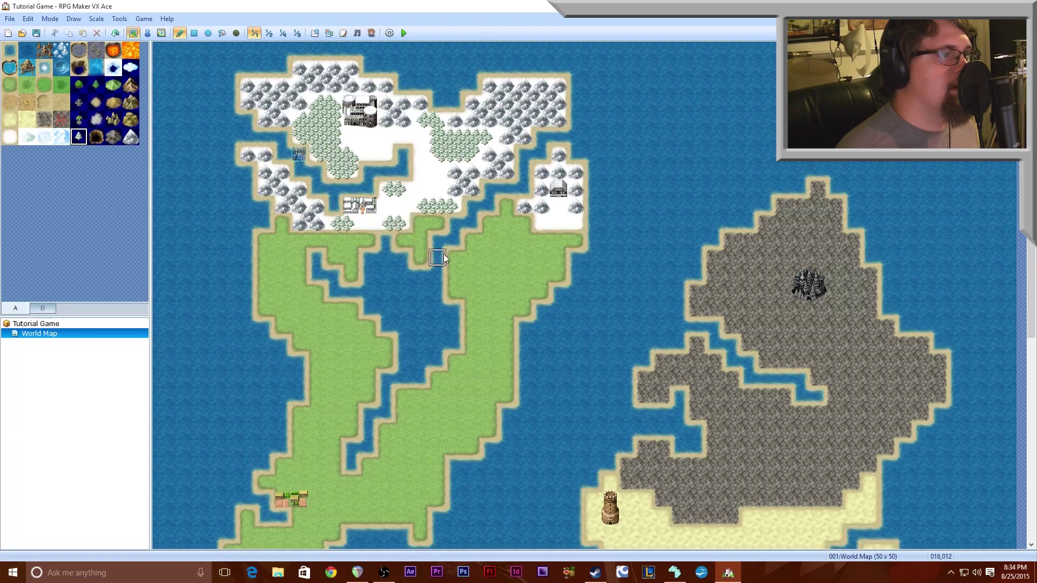
left_click(116, 33)
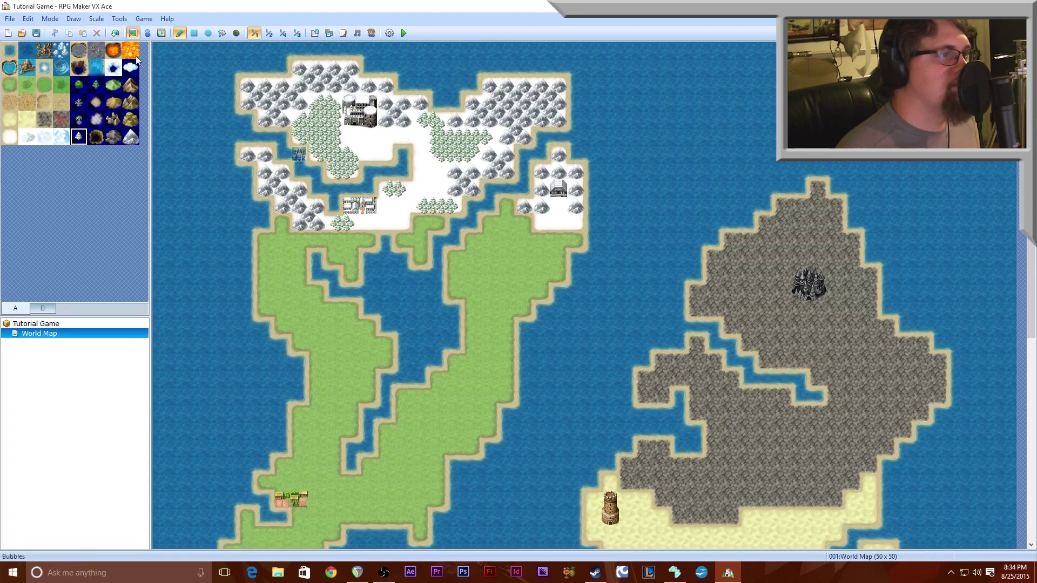
left_click(403, 224)
left_click(96, 87)
mouse_move(420, 240)
left_mouse_down()
mouse_move(438, 223)
mouse_move(424, 258)
left_mouse_up()
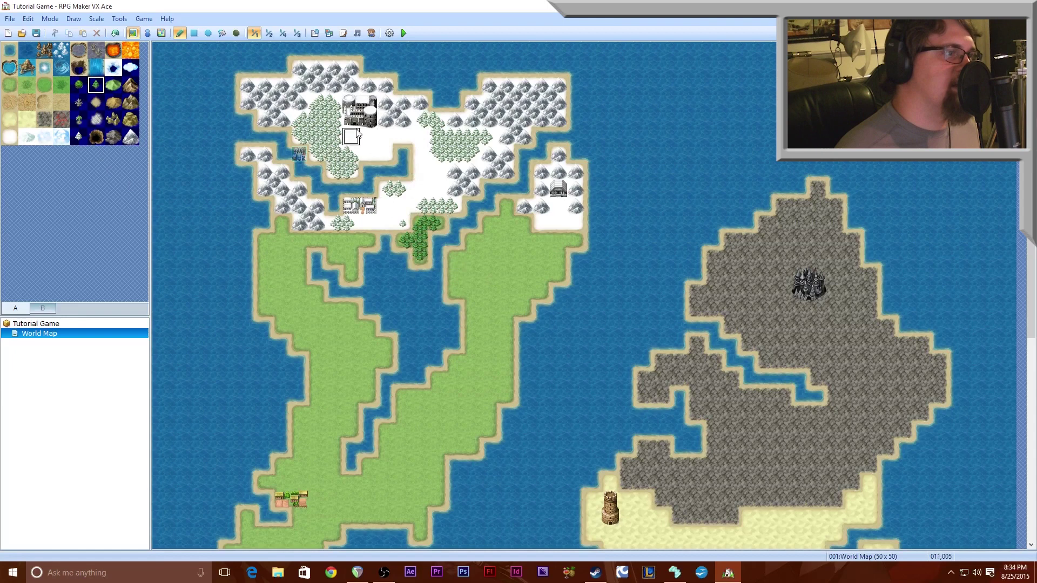
Try a dirt road from the castle around the inlet, past the snow town and into the green region, and undo it.
left_click(97, 102)
mouse_move(368, 223)
left_mouse_down()
mouse_move(416, 207)
mouse_move(423, 141)
mouse_move(357, 139)
left_mouse_up()
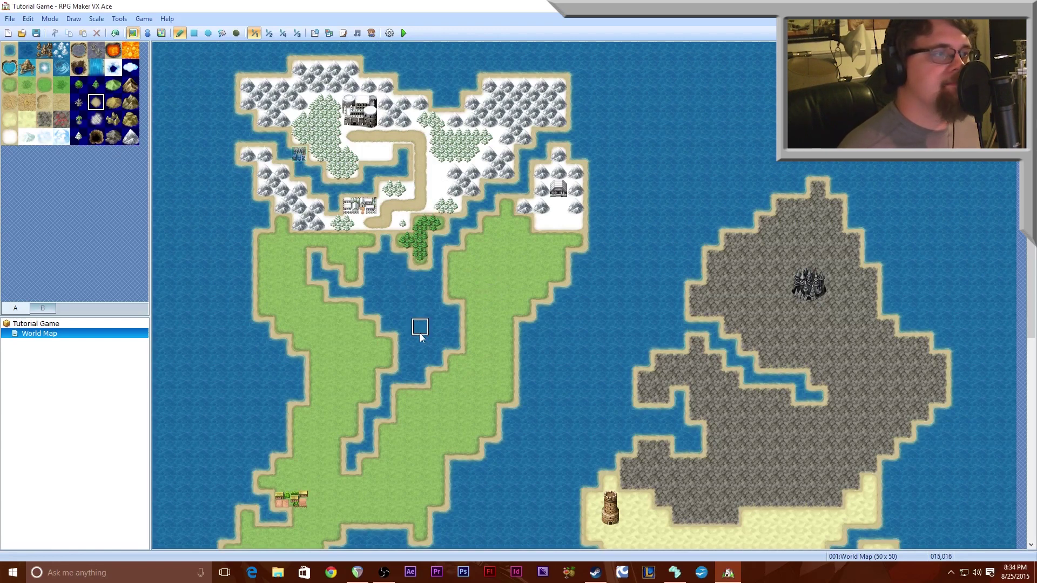
left_click(359, 225)
left_click_drag(350, 241, 284, 242)
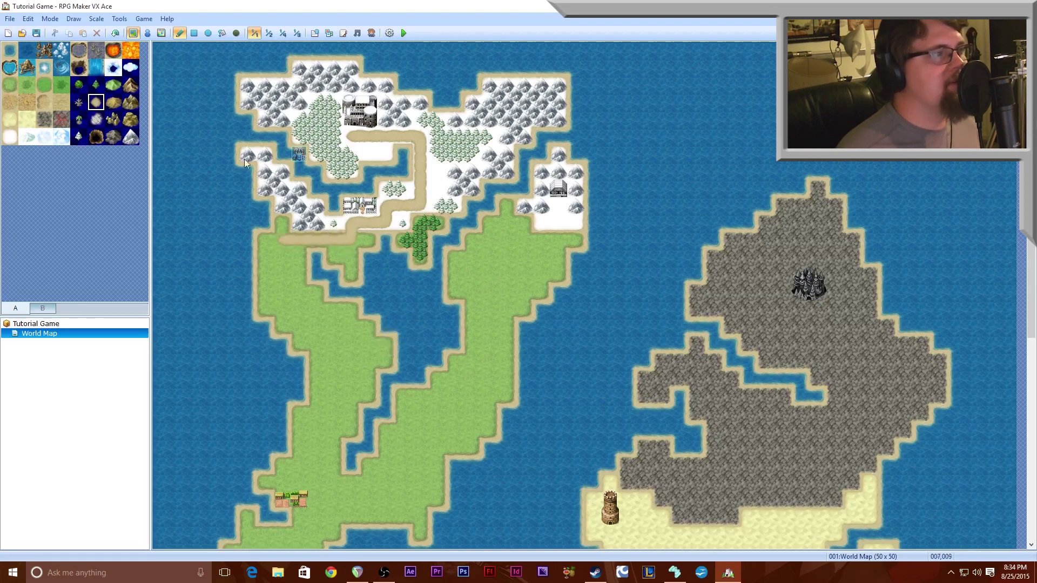
left_click(114, 34)
left_click(114, 34)
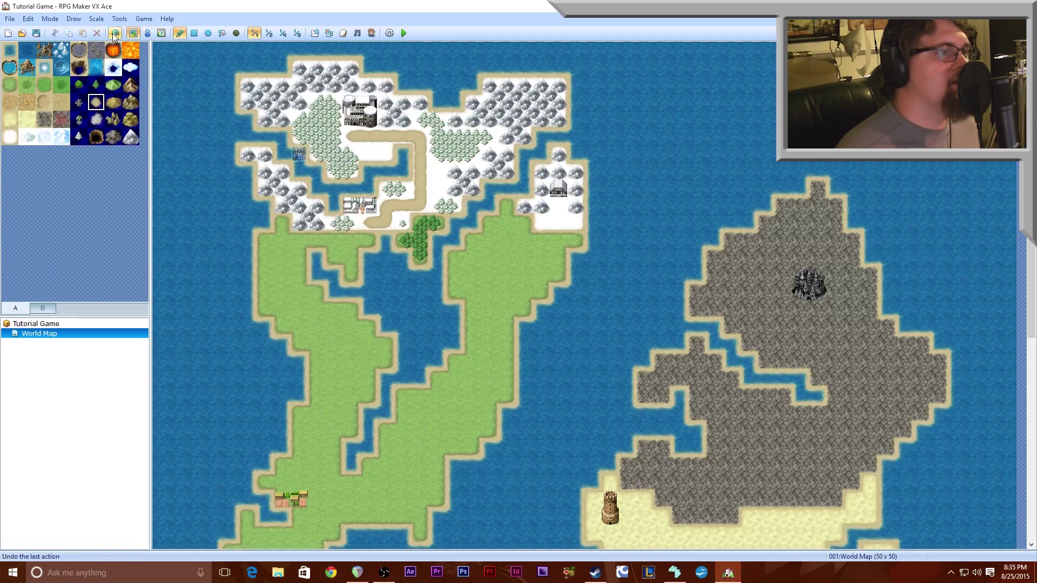
left_click(115, 34)
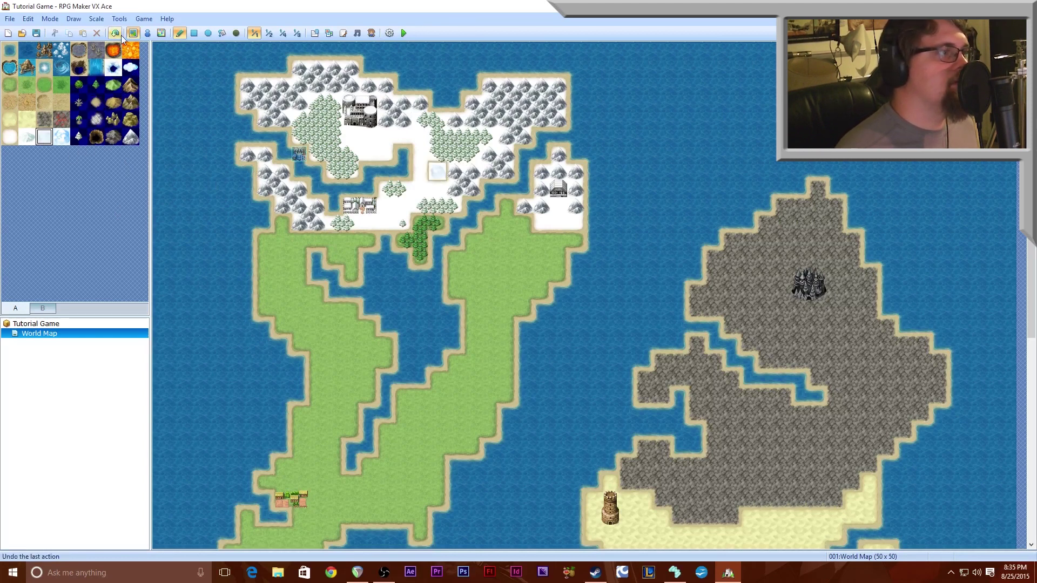
Place single snowy grass tiles in the snow region's eastern interior, southeast of the castle and in the eastern peninsula's southeastern corner.
left_click(27, 137)
left_click(437, 173)
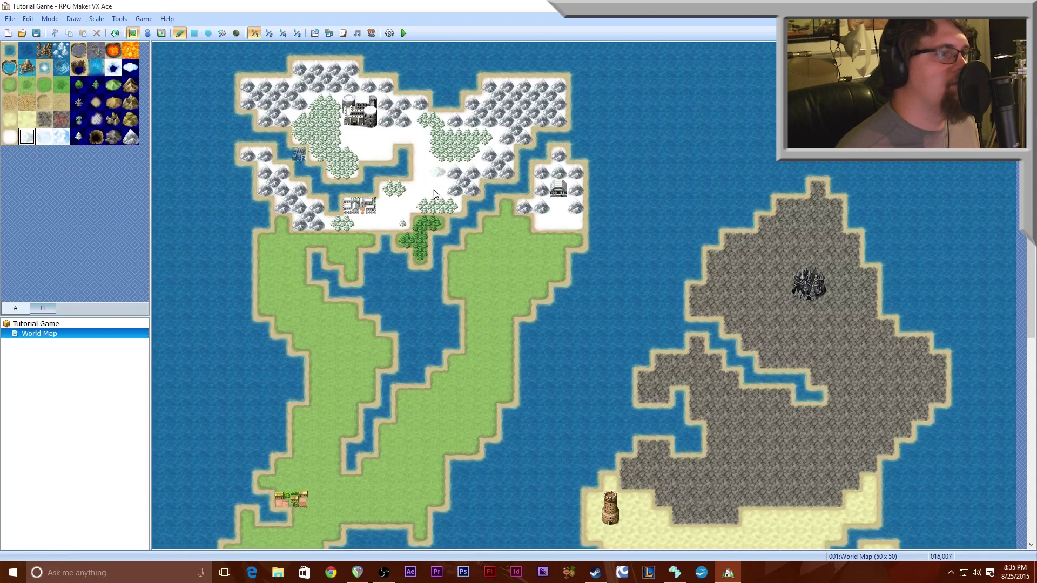
left_click(385, 154)
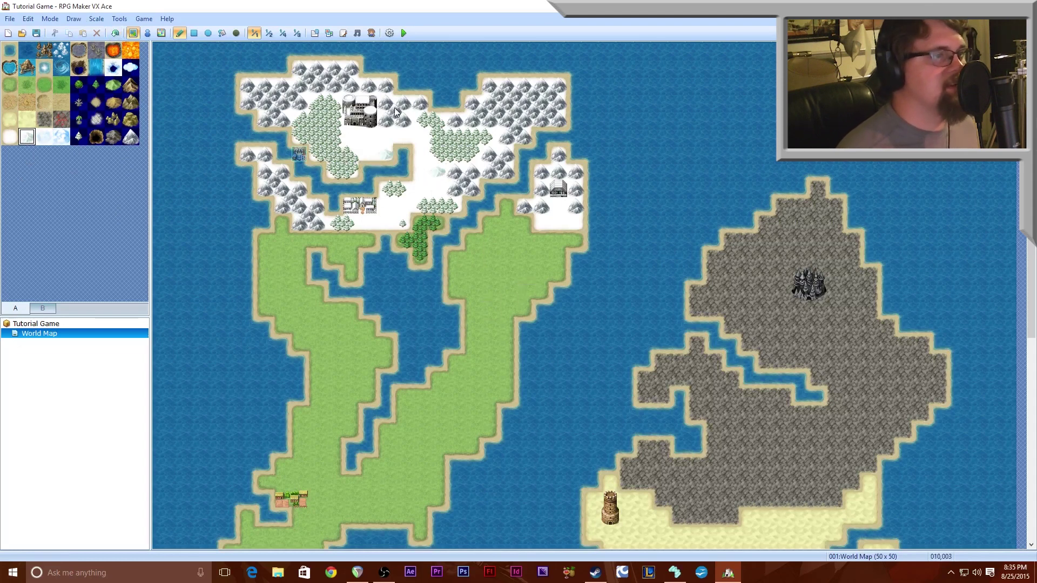
left_click(576, 222)
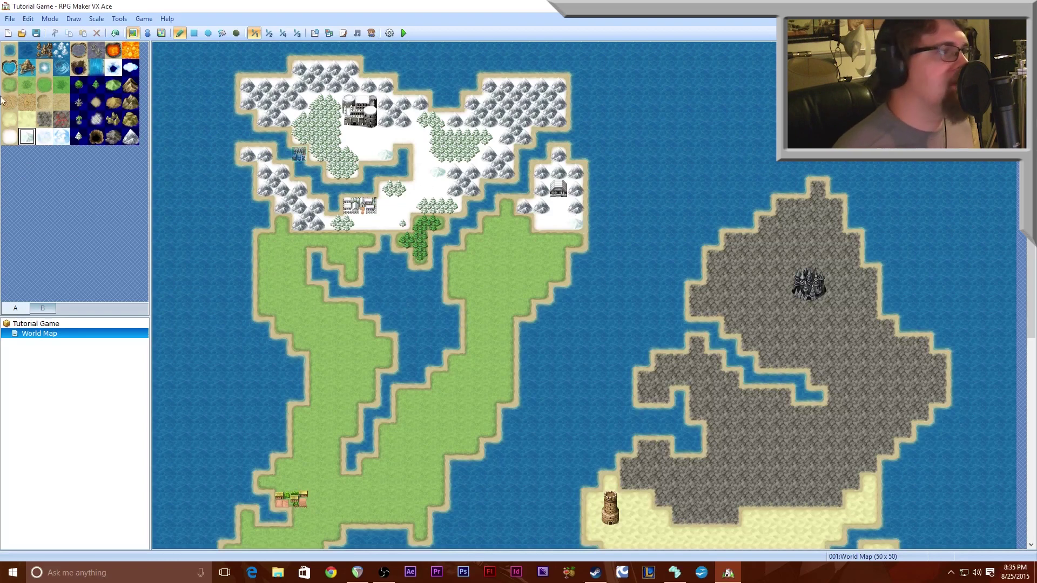
Paint snow forest across the southern part of the eastern snow peninsula, below the temple.
left_click(78, 137)
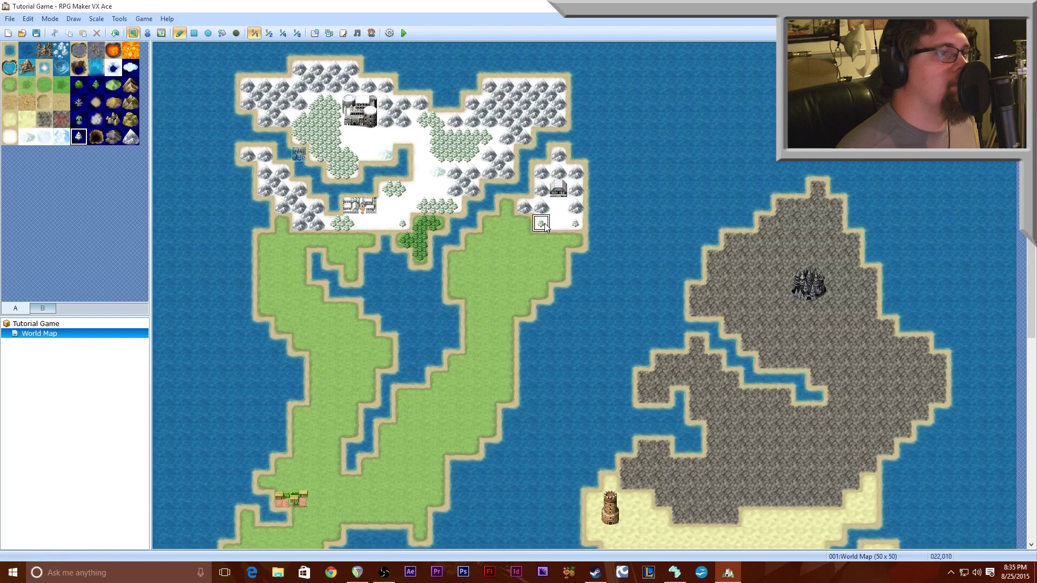
mouse_move(545, 226)
left_mouse_down()
mouse_move(525, 205)
mouse_move(541, 222)
mouse_move(575, 204)
mouse_move(576, 189)
left_mouse_up()
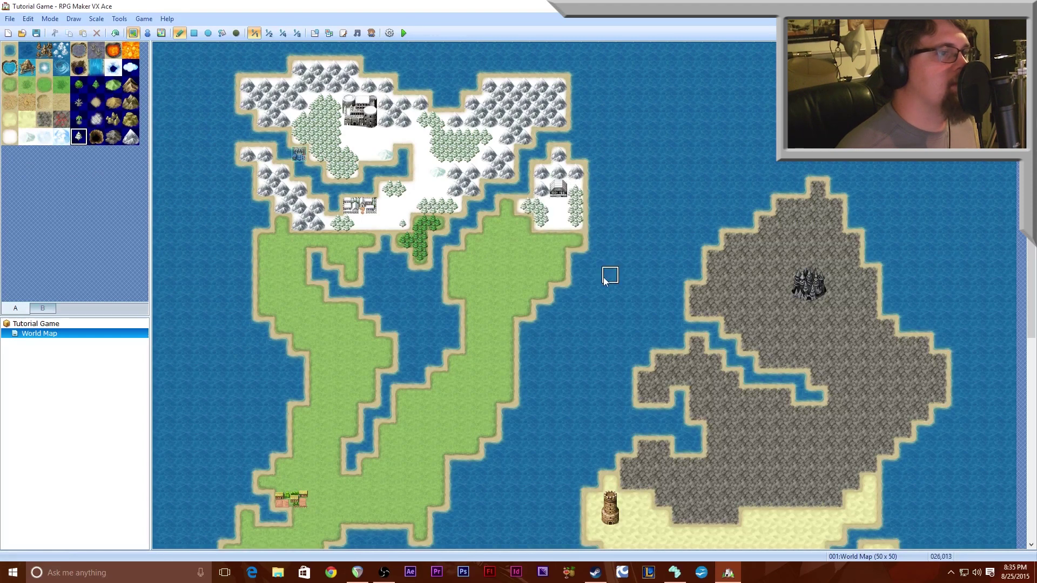
key("ctrl+z")
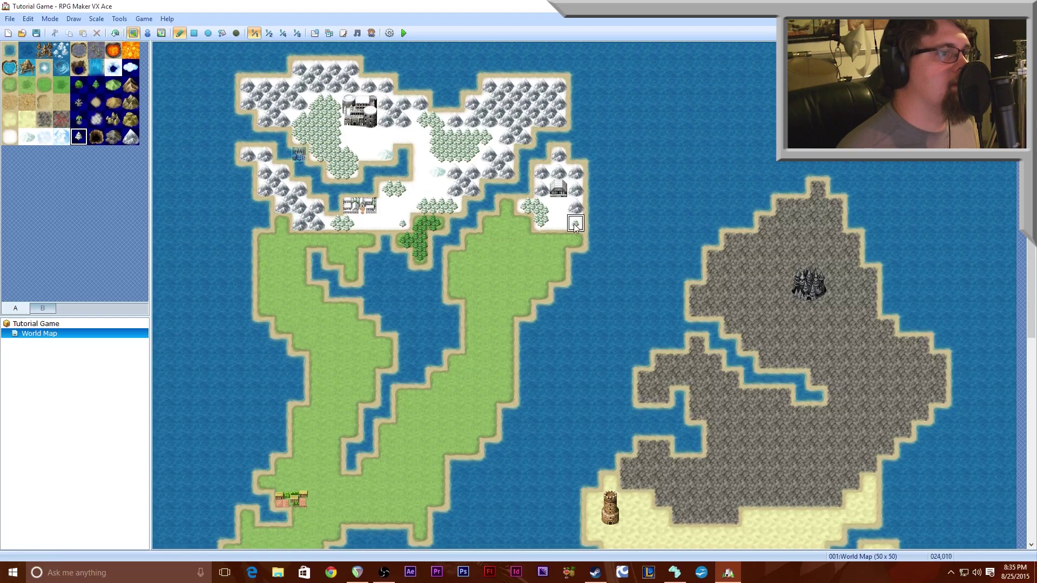
left_click(559, 223)
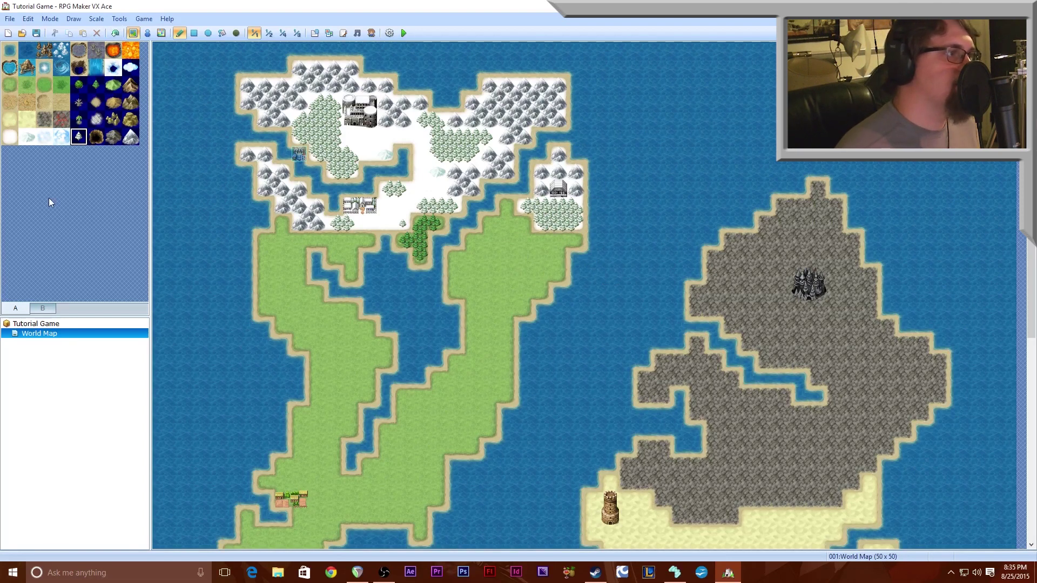
Paint forest over the green region's eastern arm, southeastern spur, southwestern end and western arm, leaving grass clearings.
left_click_drag(1031, 286, 1031, 371)
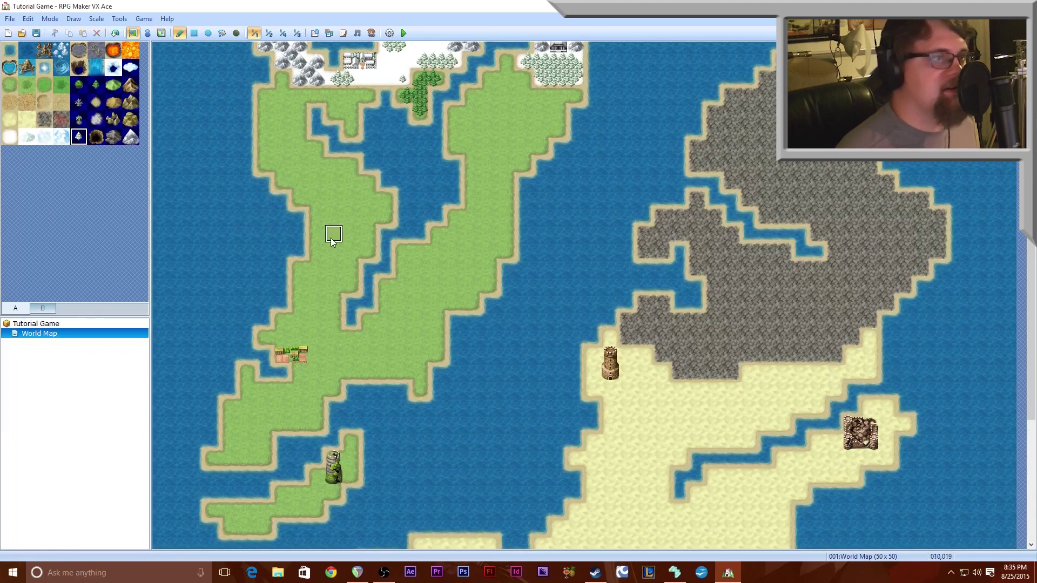
left_click(95, 85)
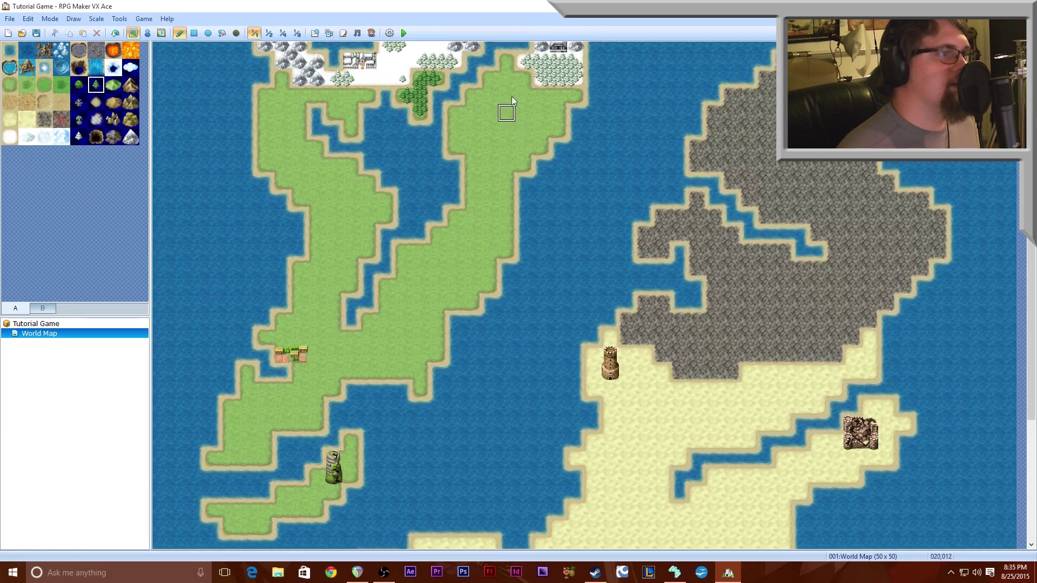
mouse_move(508, 61)
left_mouse_down()
mouse_move(508, 78)
mouse_move(567, 100)
mouse_move(454, 128)
mouse_move(482, 180)
mouse_move(518, 153)
mouse_move(435, 289)
mouse_move(492, 232)
mouse_move(489, 270)
left_mouse_up()
left_click_drag(421, 384, 438, 354)
mouse_move(214, 459)
left_mouse_down()
mouse_move(243, 410)
mouse_move(297, 416)
mouse_move(324, 373)
left_mouse_up()
mouse_move(265, 111)
left_mouse_down()
mouse_move(373, 227)
mouse_move(345, 163)
mouse_move(340, 225)
mouse_move(300, 335)
mouse_move(402, 292)
mouse_move(438, 254)
mouse_move(436, 269)
left_mouse_up()
right_click(327, 320)
Paint a rounded-tree forest patch east of the green region's town and line the northwestern coast with regular forest.
left_click(79, 85)
left_click_drag(373, 362, 354, 354)
mouse_move(476, 130)
left_mouse_down()
mouse_move(500, 160)
mouse_move(507, 135)
left_mouse_up()
key("ctrl+z")
mouse_move(292, 162)
left_mouse_down()
mouse_move(357, 259)
mouse_move(342, 172)
mouse_move(284, 180)
left_mouse_up()
left_click(96, 85)
mouse_move(262, 113)
left_mouse_down()
mouse_move(332, 227)
mouse_move(313, 205)
mouse_move(366, 190)
mouse_move(324, 167)
mouse_move(281, 97)
mouse_move(281, 152)
left_mouse_up()
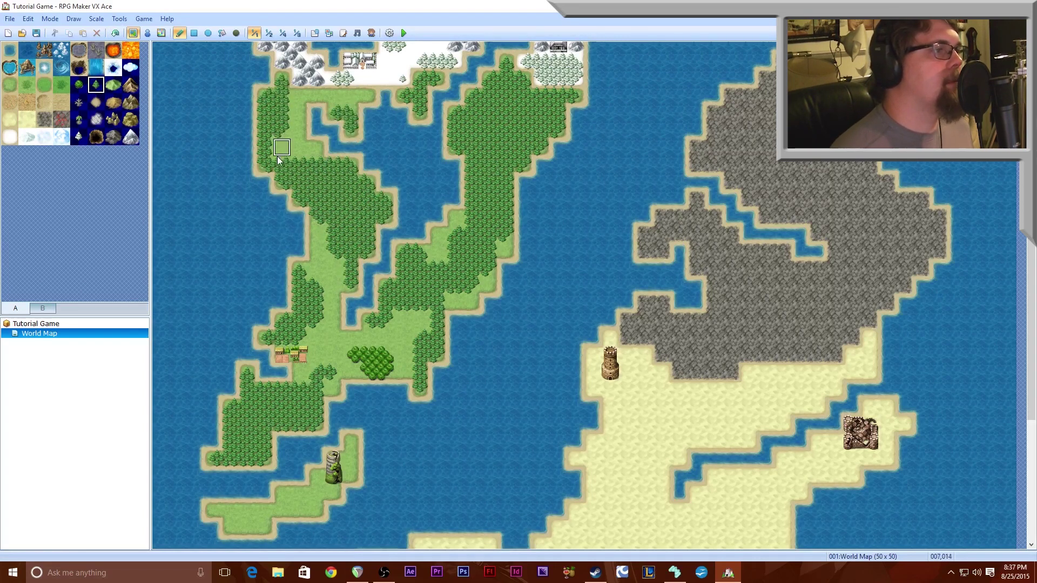
Paint forest over the small green southern island around the stone tower.
scroll(281, 151, "up", 3)
scroll(248, 320, "down", 2, "ctrl")
scroll(249, 320, "up", 2, "ctrl")
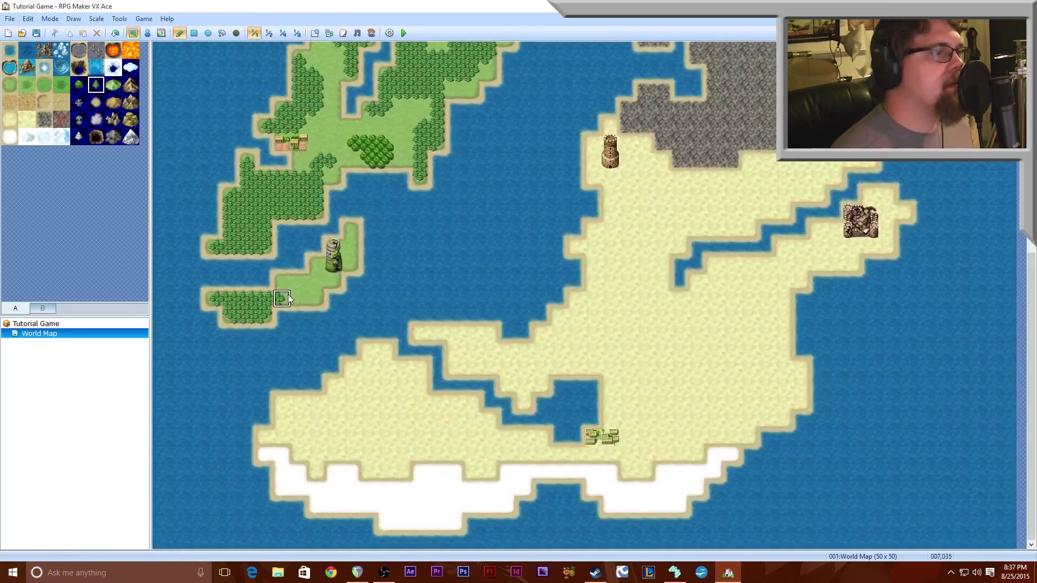
Place single brown mountains at scattered spots in and along the green region's forests.
scroll(319, 281, "up", 5)
right_click(421, 299)
left_click(368, 230)
left_click(131, 119)
scroll(356, 162, "up", 4)
left_click(264, 219)
scroll(265, 221, "down", 2)
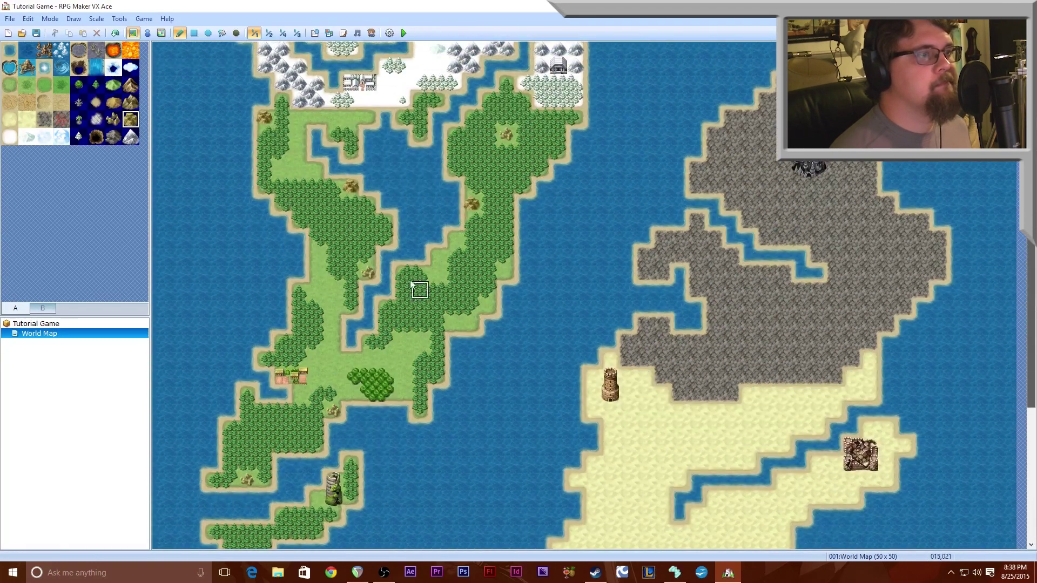
Dot single dark grass tiles across the open clearings of the green region.
scroll(264, 222, "up", 4)
left_click(269, 33)
left_click(255, 33)
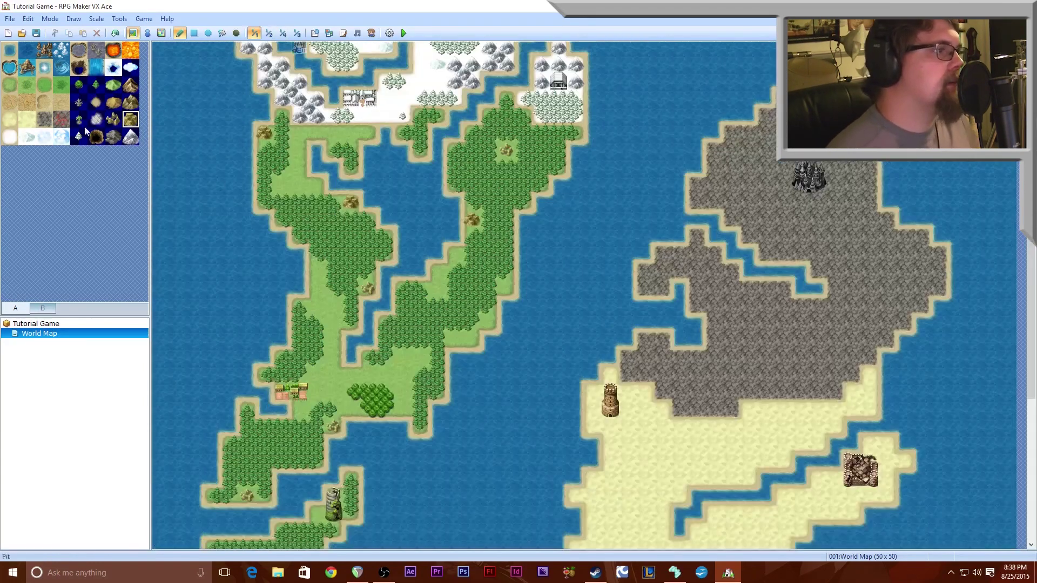
left_click(27, 85)
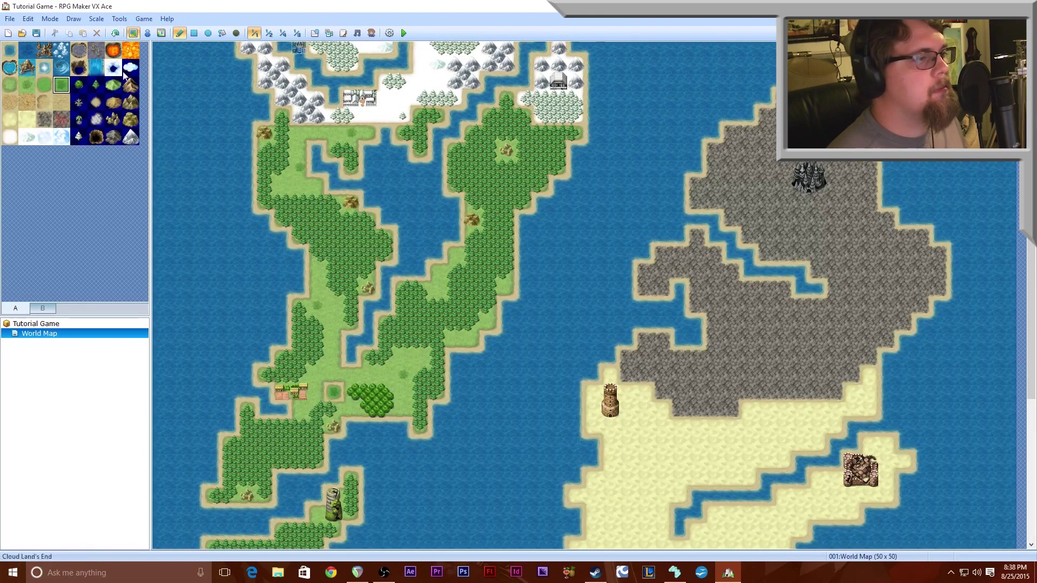
Try dark grass, a floating island tile and rounded-tree forest in the green region's southwestern forest.
mouse_move(282, 456)
left_mouse_down()
mouse_move(233, 459)
mouse_move(245, 481)
left_mouse_up()
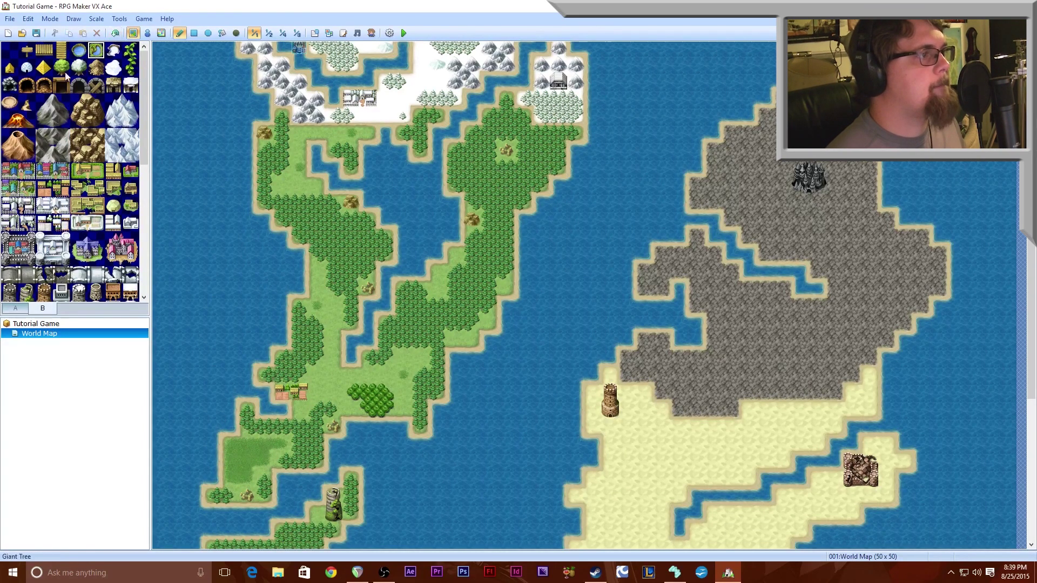
scroll(70, 162, "down", 5)
left_click(18, 258)
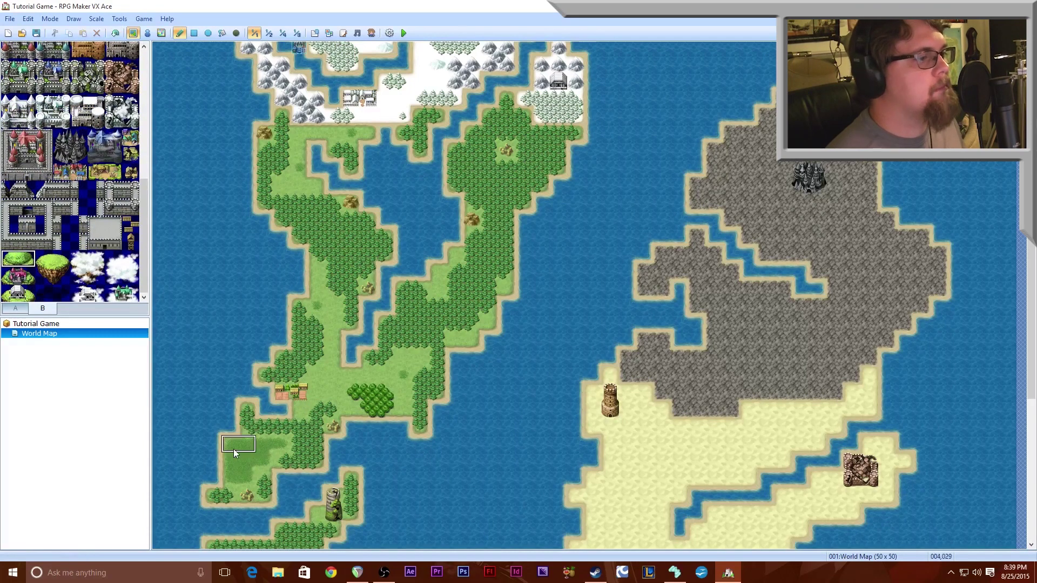
scroll(114, 253, "up", 4)
left_click(15, 308)
left_click(78, 85)
mouse_move(264, 457)
left_mouse_down()
mouse_move(238, 460)
mouse_move(230, 483)
left_mouse_up()
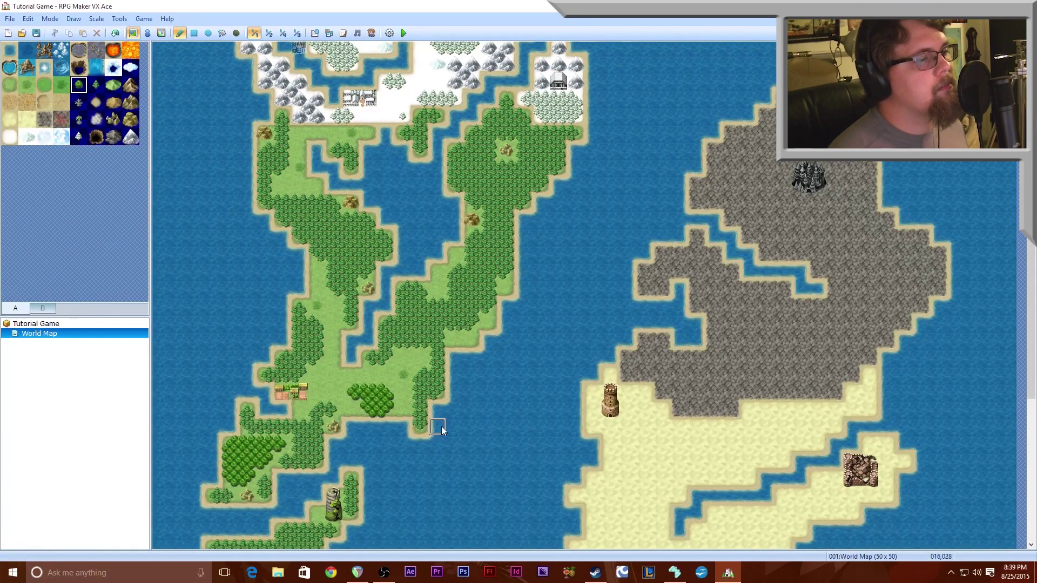
Try a continuous palm forest on the southeastern sand, undo it, and scatter single palm trees across the southwestern sand.
left_click(269, 33)
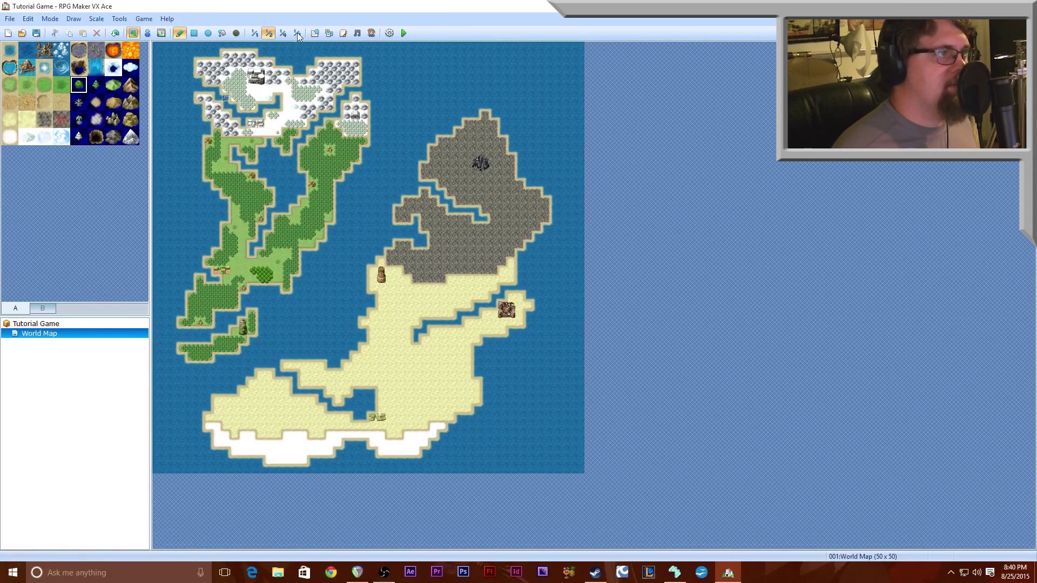
left_click(254, 33)
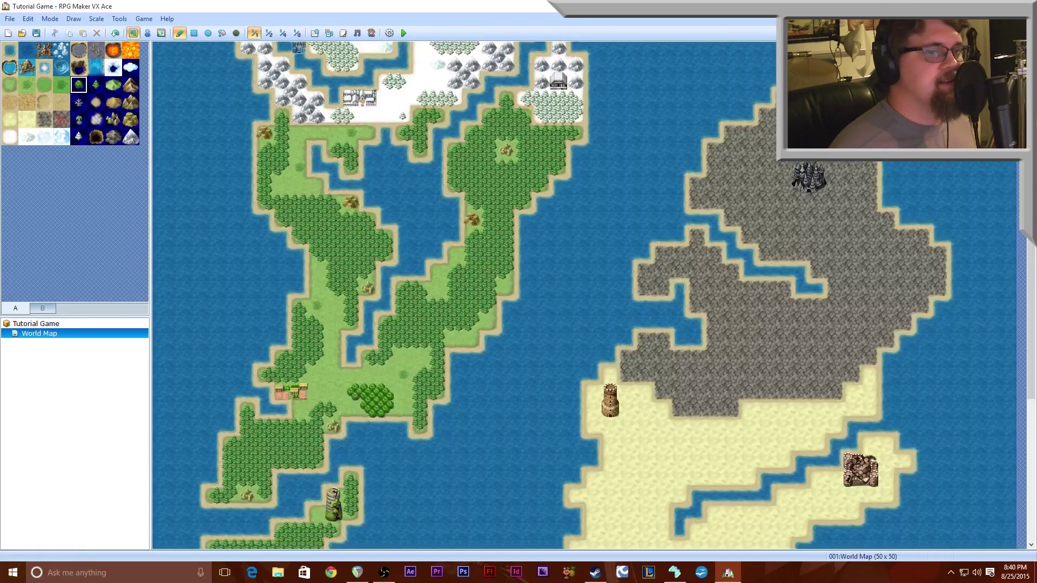
left_click_drag(1031, 265, 1031, 420)
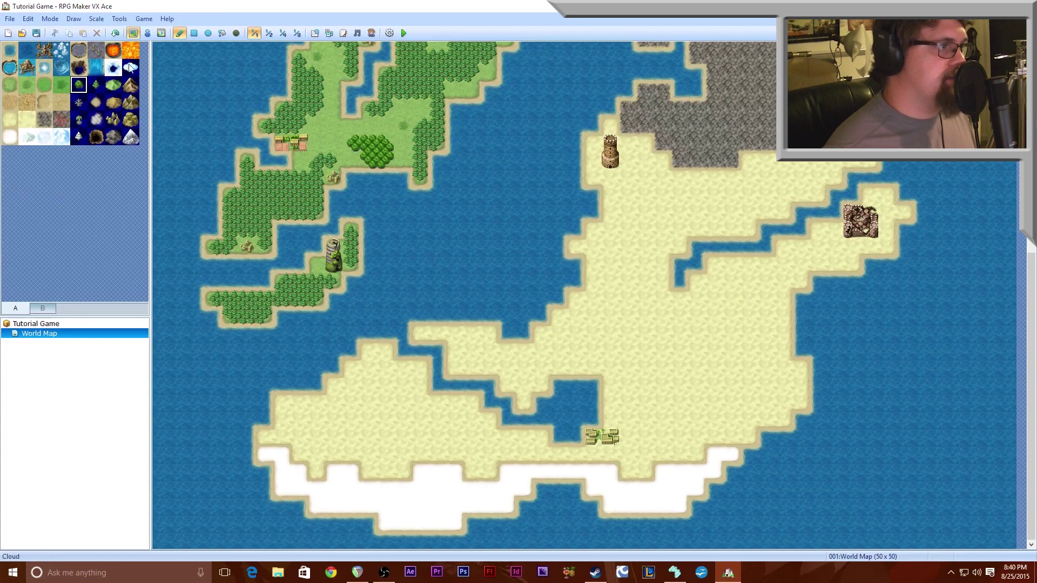
left_click(79, 121)
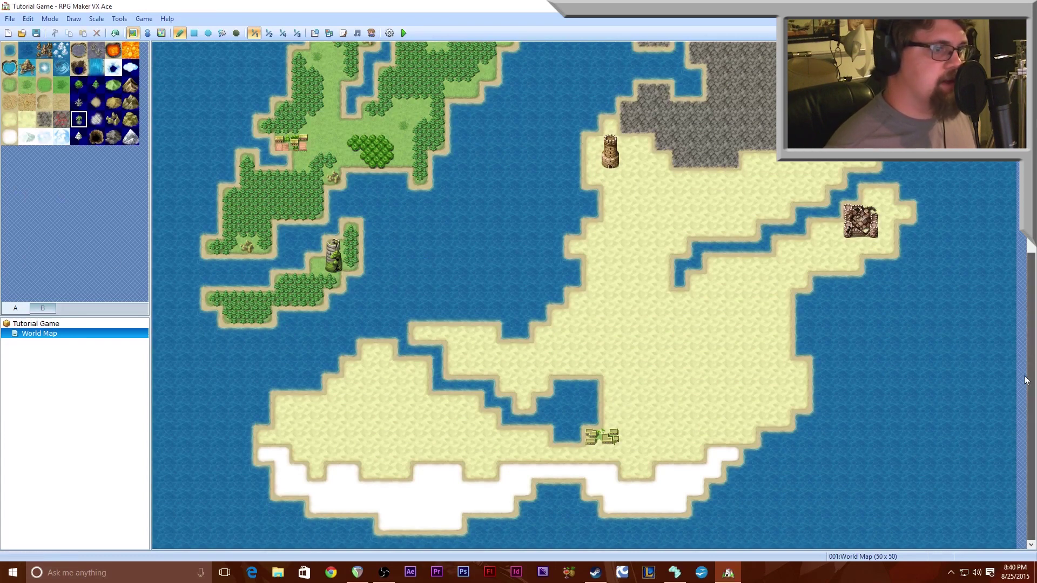
mouse_move(560, 369)
left_mouse_down()
mouse_move(699, 358)
mouse_move(627, 378)
mouse_move(697, 424)
mouse_move(627, 440)
left_mouse_up()
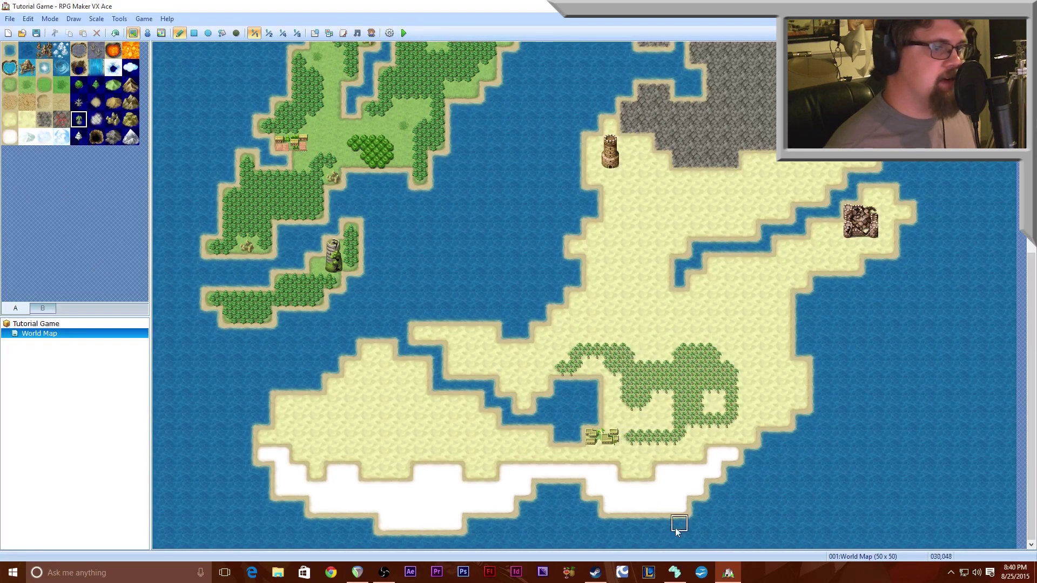
left_click(115, 33)
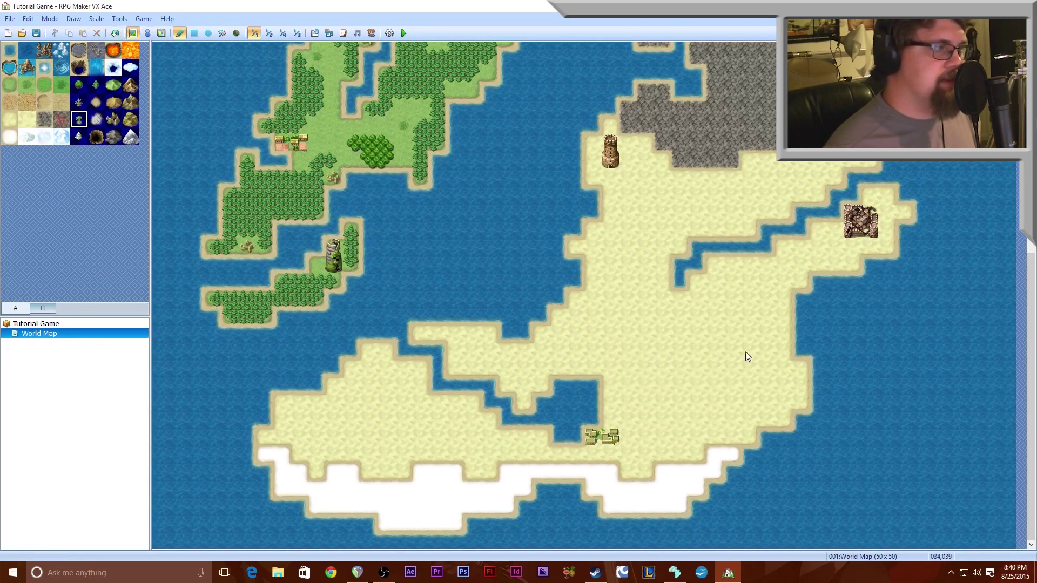
left_click(351, 420)
left_click(437, 419)
left_click(299, 437)
left_click(350, 385)
left_click(283, 404)
left_click(471, 437)
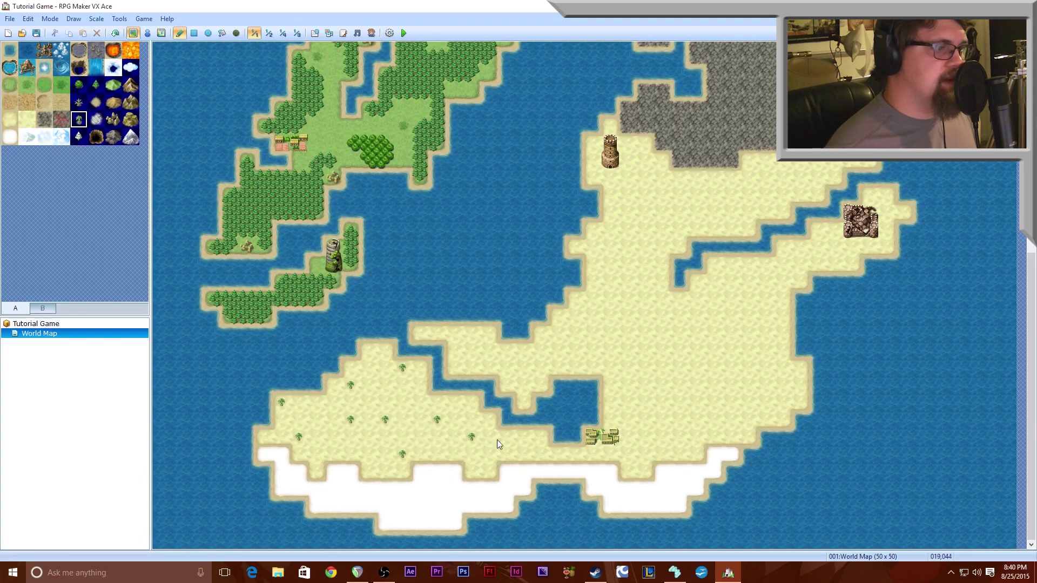
Place single palm trees and small palm groves around the inlets and sand town in the southern desert.
left_click(472, 350)
left_click(524, 368)
left_click(627, 333)
left_click(696, 437)
left_click_drag(575, 370, 621, 391)
mouse_move(541, 437)
left_mouse_down()
mouse_move(524, 437)
mouse_move(523, 368)
mouse_move(508, 386)
mouse_move(524, 368)
left_mouse_up()
left_click(541, 367)
left_click_drag(469, 400, 452, 424)
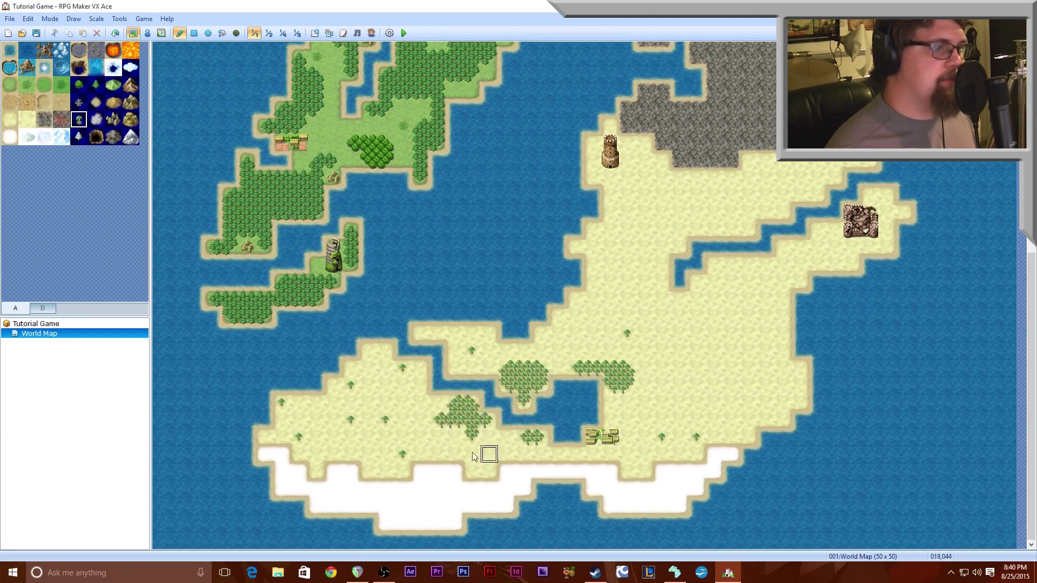
Paint palm groves on both sides of the desert river and add small palm clusters across the eastern and central sand.
mouse_move(688, 268)
left_mouse_down()
mouse_move(696, 281)
mouse_move(727, 271)
mouse_move(735, 284)
mouse_move(784, 291)
left_mouse_up()
left_click(765, 212)
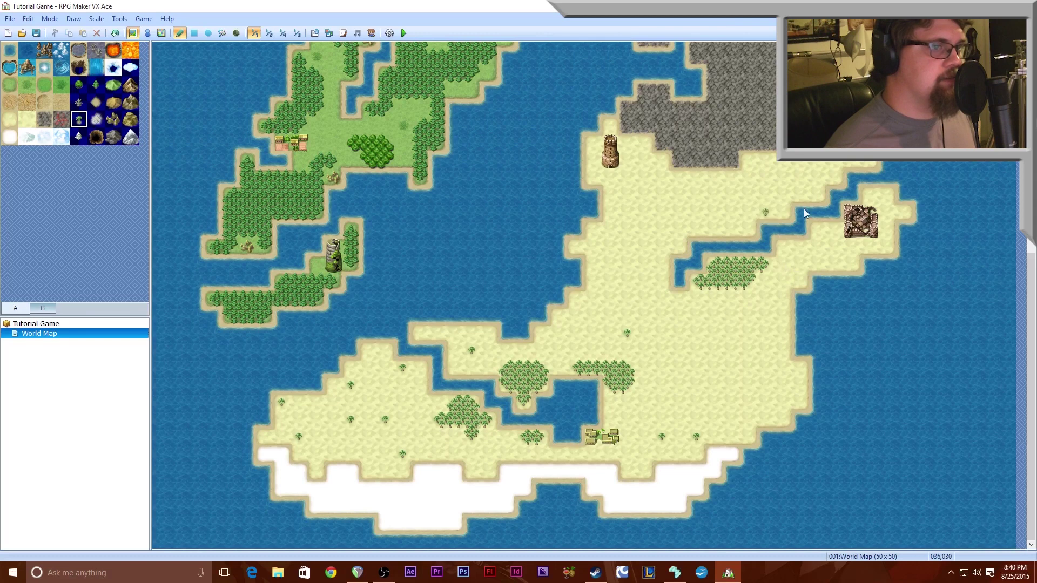
left_click(800, 194)
left_click_drag(724, 229, 694, 227)
left_click(731, 212)
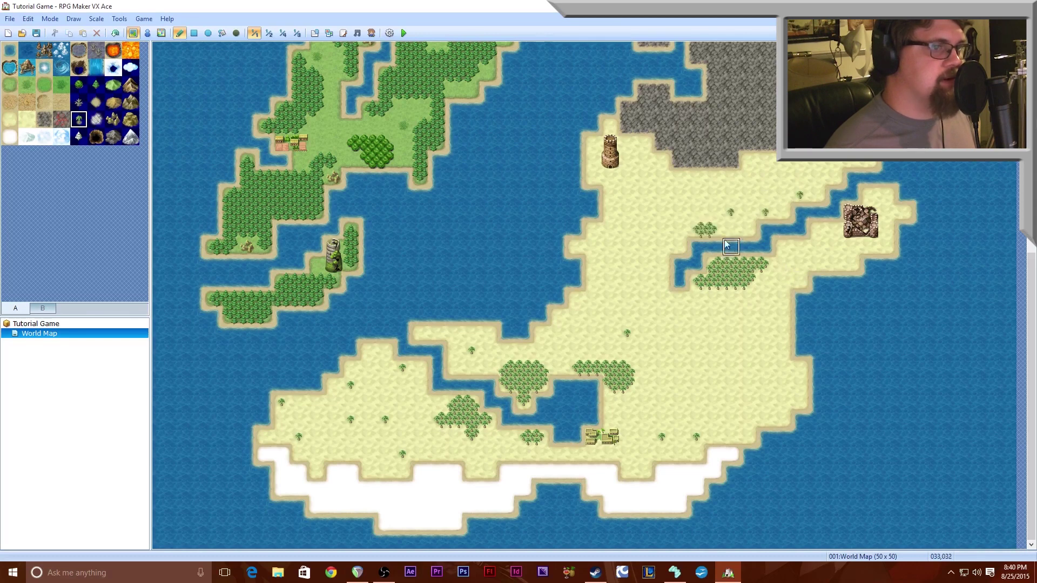
left_click(720, 212)
left_click_drag(644, 281, 644, 268)
left_click(713, 333)
left_click_drag(748, 402, 748, 388)
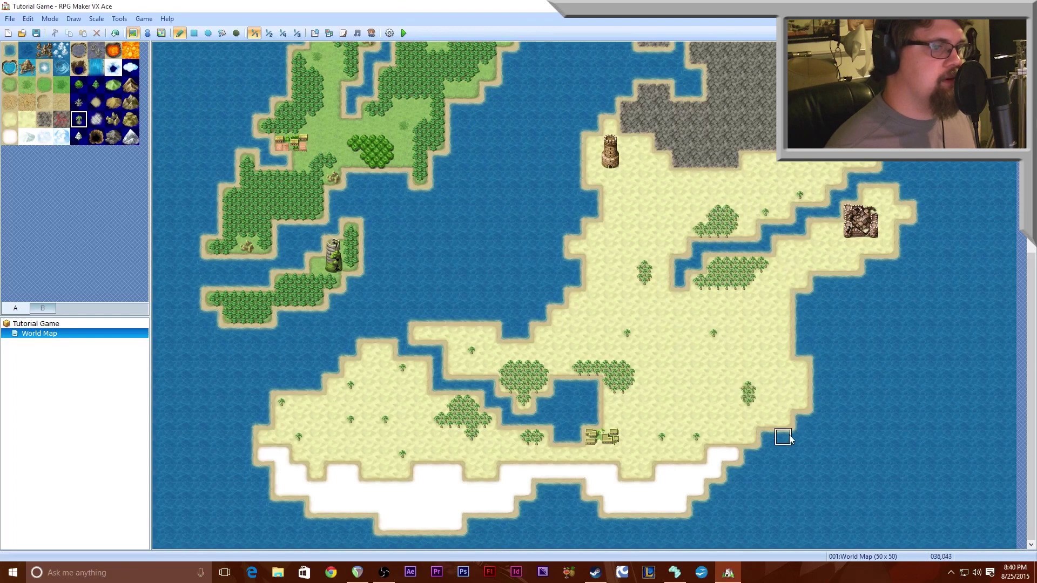
Paint a small palm grove on the desert's western coast and scatter more single palms across the open sand.
left_click_drag(574, 241, 591, 227)
left_click(593, 247)
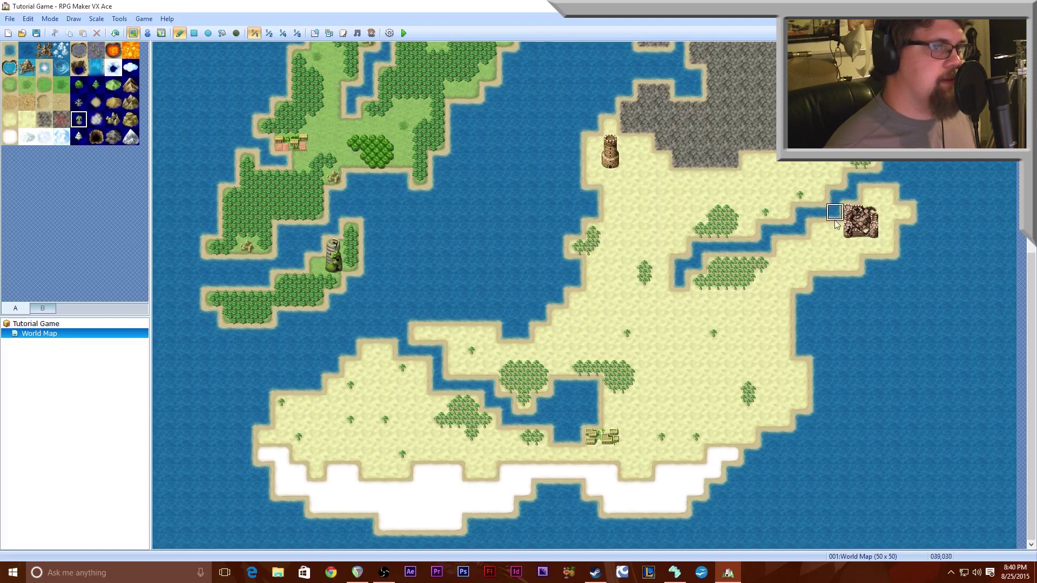
left_click(643, 213)
left_click(696, 368)
left_click(766, 315)
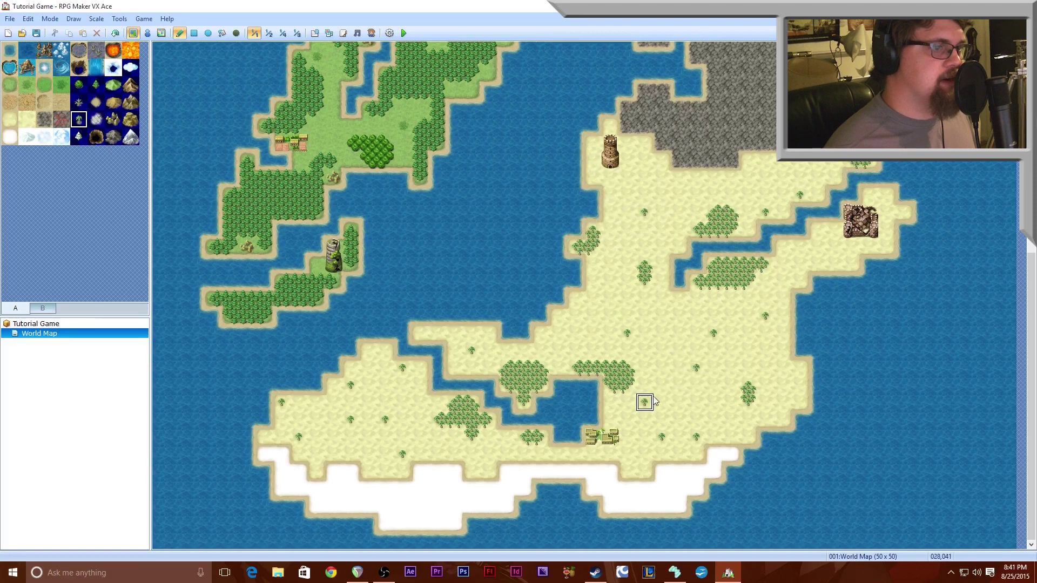
left_click(315, 420)
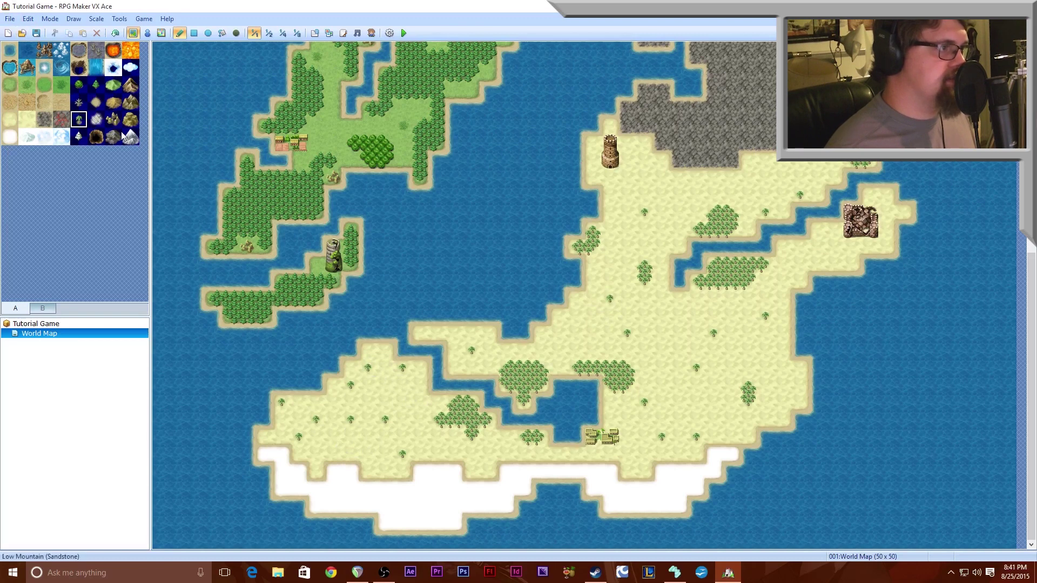
Paint brown mountains from the grey wasteland's southern border to the west coast and around the tower, restoring sea over the stray offshore mountain.
left_click(130, 85)
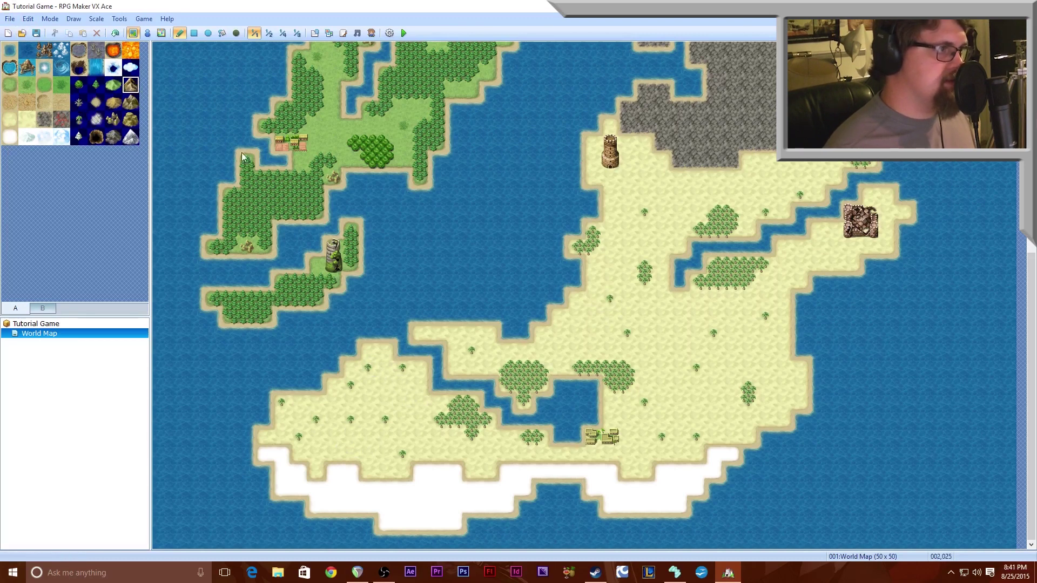
left_click(131, 119)
left_click(115, 119)
left_click(130, 103)
left_click(131, 85)
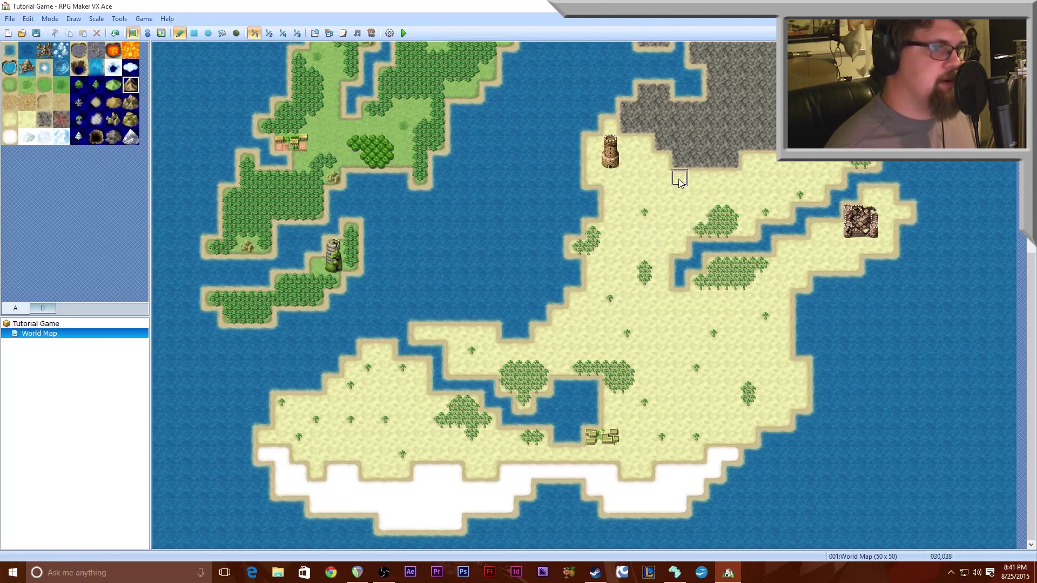
mouse_move(675, 185)
left_mouse_down()
mouse_move(664, 189)
mouse_move(663, 230)
mouse_move(617, 239)
mouse_move(696, 196)
mouse_move(700, 180)
mouse_move(681, 216)
left_mouse_up()
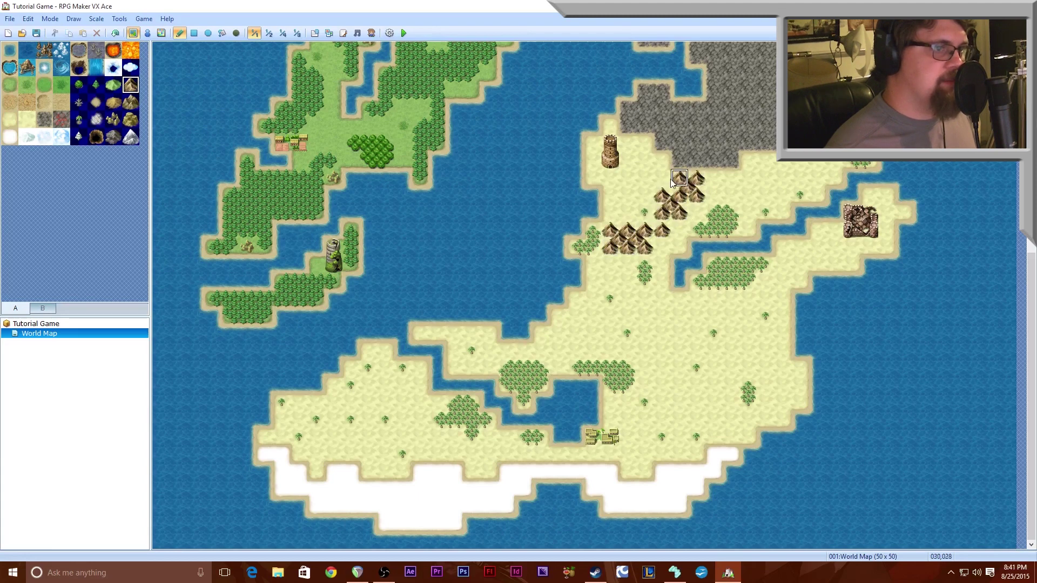
mouse_move(611, 219)
left_mouse_down()
mouse_move(577, 142)
mouse_move(597, 133)
mouse_move(620, 141)
left_mouse_up()
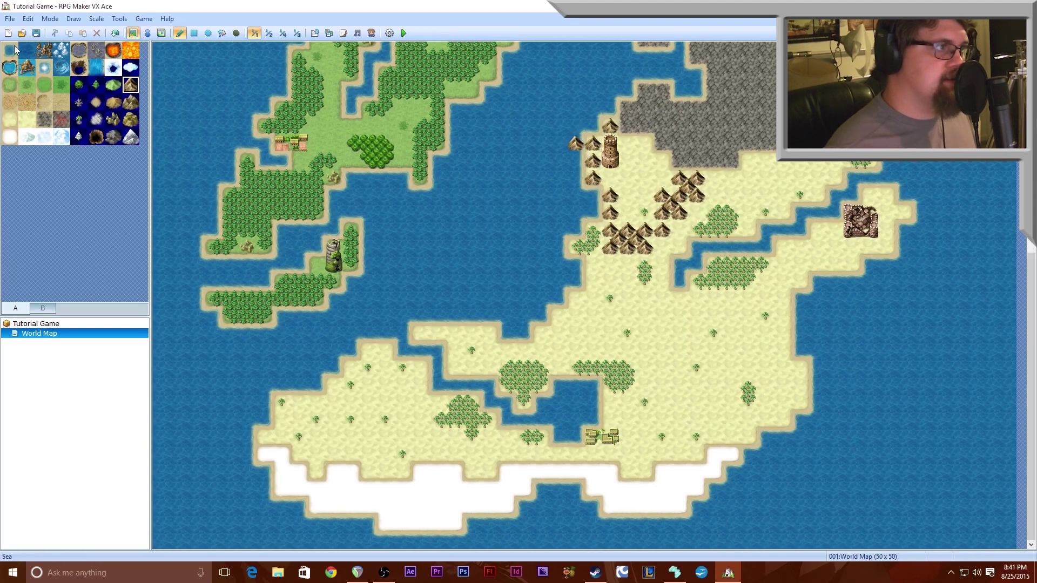
left_click(576, 143)
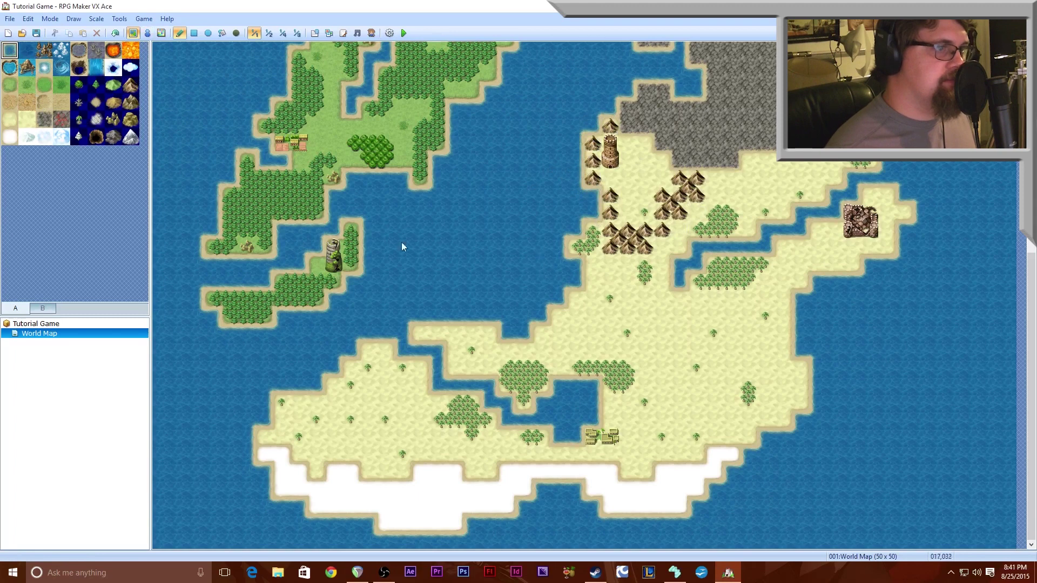
Paint dark rock mountains along the southwestern and southern edge of the grey wasteland.
left_click(132, 83)
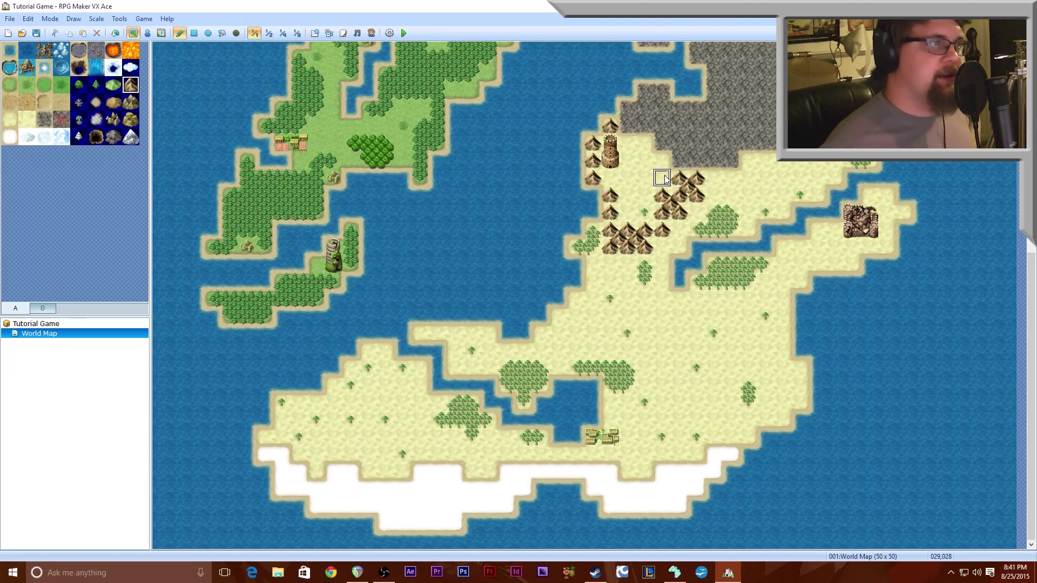
left_click(114, 138)
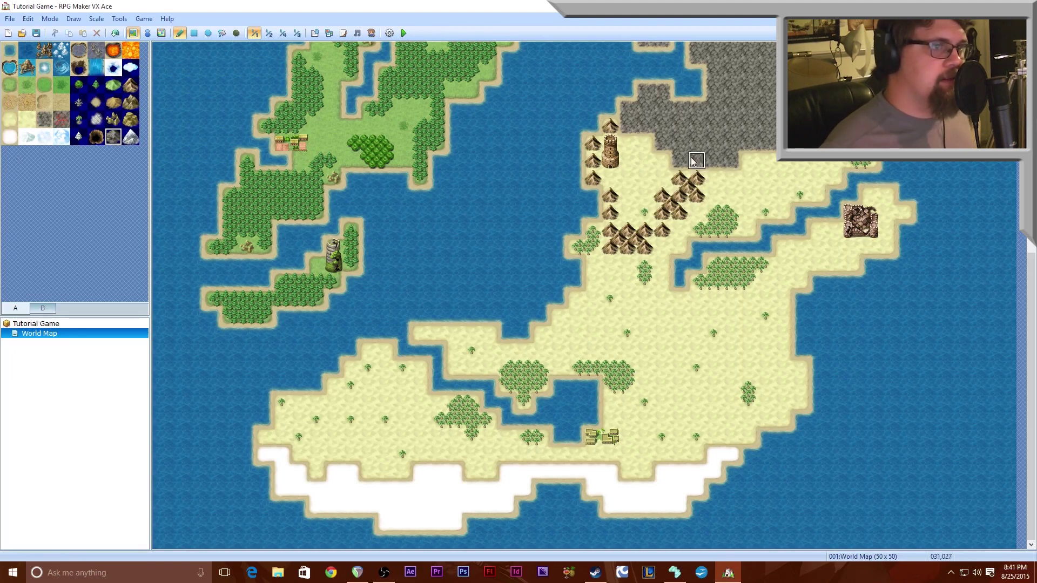
mouse_move(687, 165)
left_mouse_down()
mouse_move(661, 141)
mouse_move(697, 167)
mouse_move(686, 135)
mouse_move(629, 119)
mouse_move(653, 111)
mouse_move(650, 96)
left_mouse_up()
left_click_drag(701, 162, 765, 142)
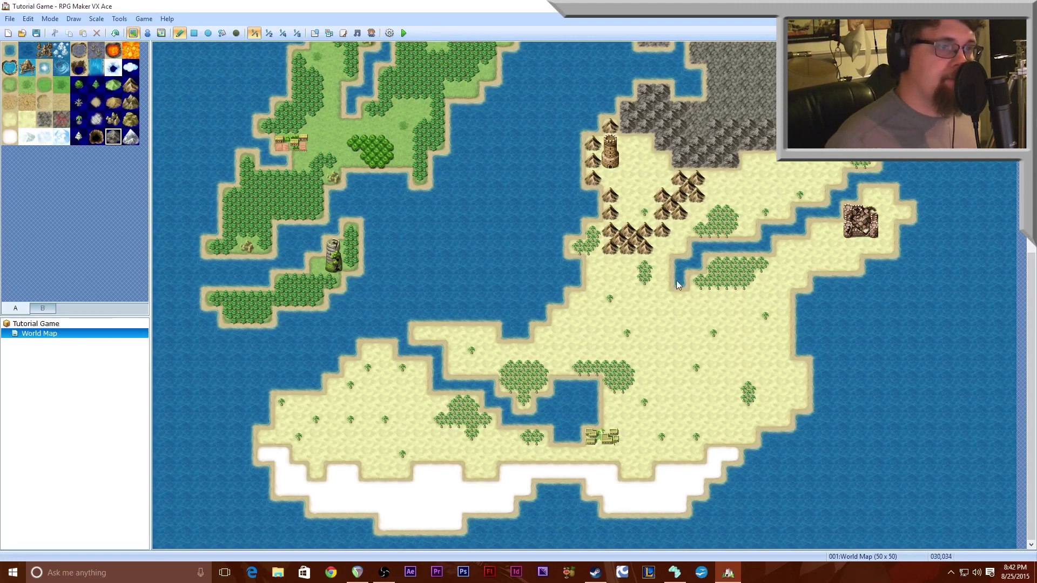
Thicken the brown mountains south of the desert tower and extend the range east along the wasteland's southern border.
left_click(130, 84)
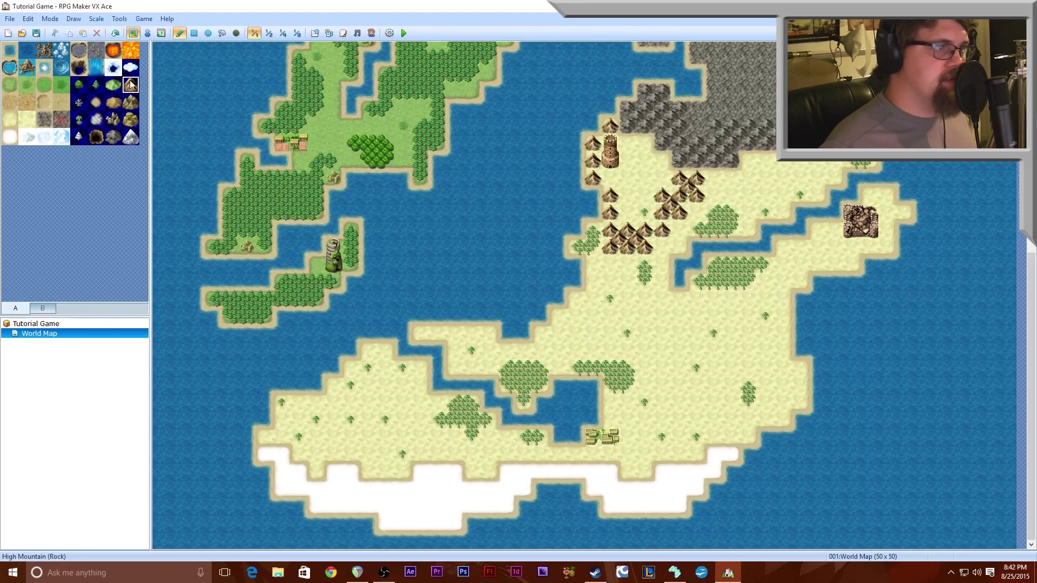
left_click_drag(639, 210, 626, 205)
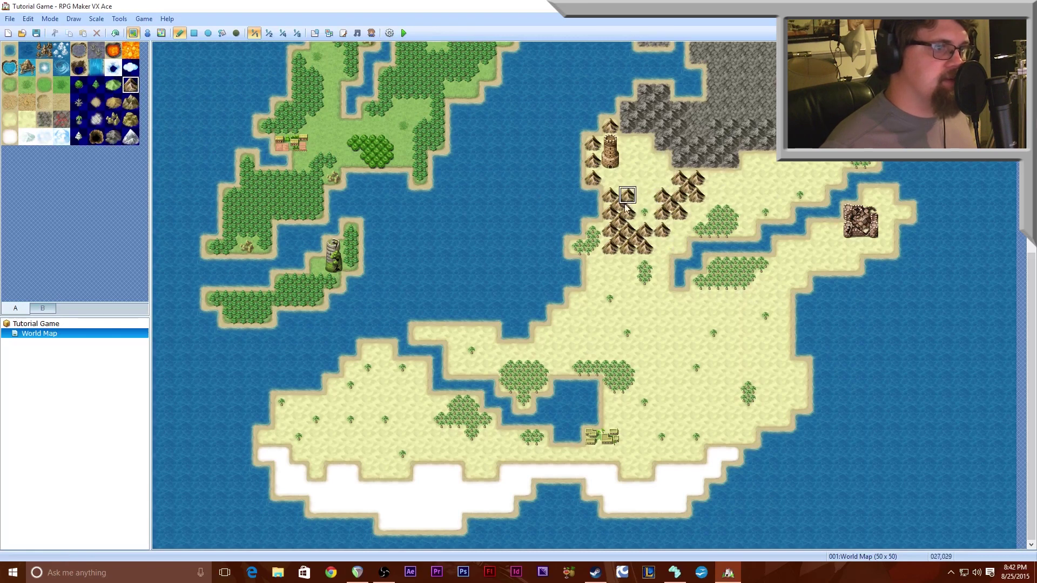
left_click(605, 181)
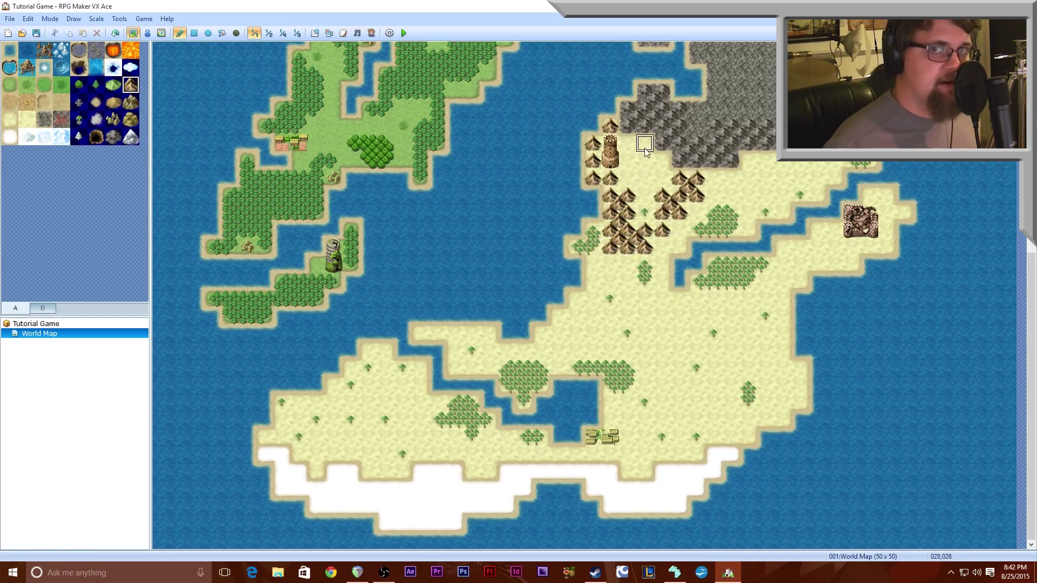
left_click(616, 149)
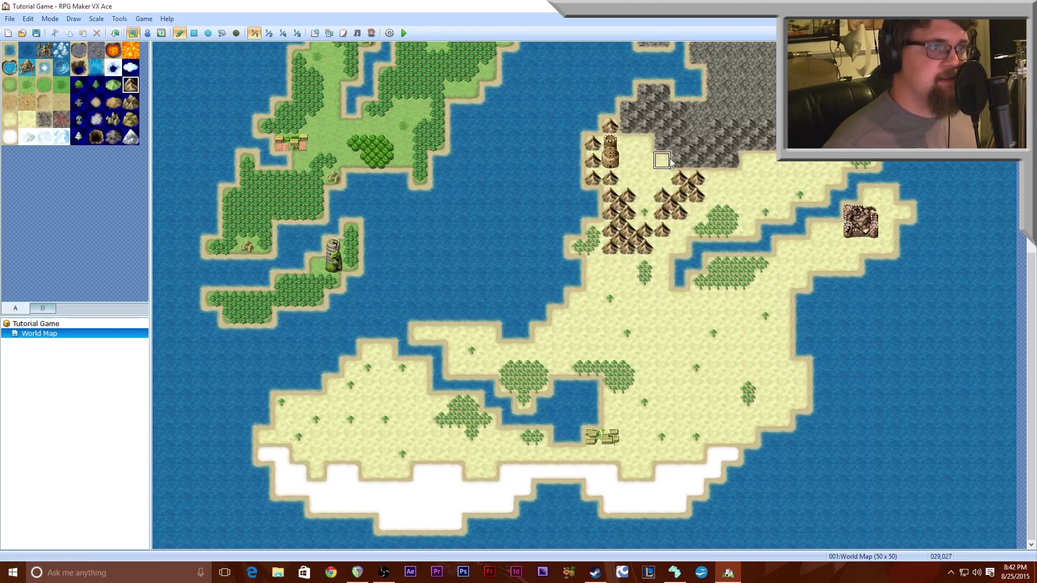
key("ctrl+z")
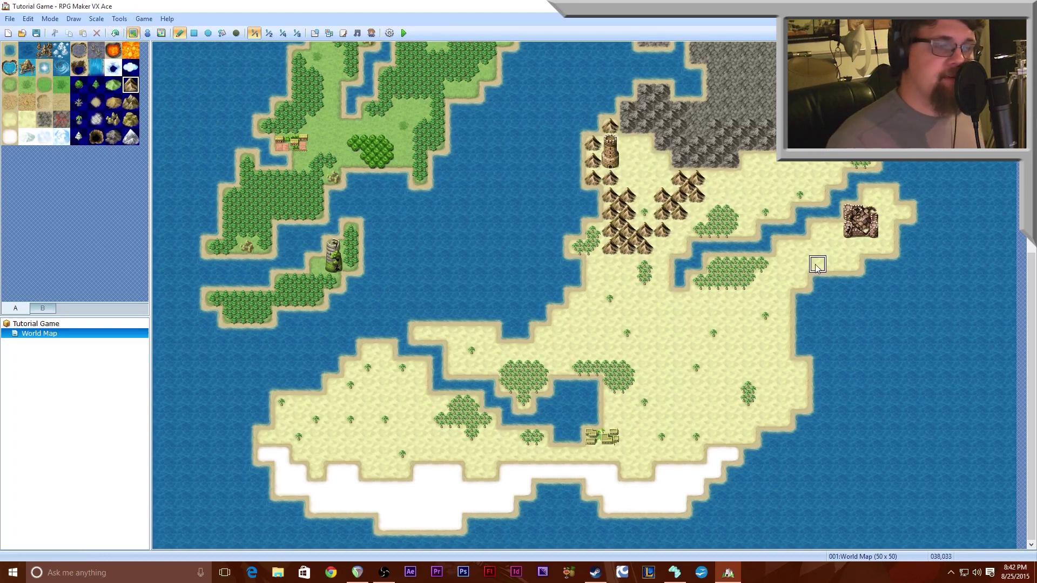
mouse_move(714, 188)
left_mouse_down()
mouse_move(732, 183)
mouse_move(715, 196)
left_mouse_up()
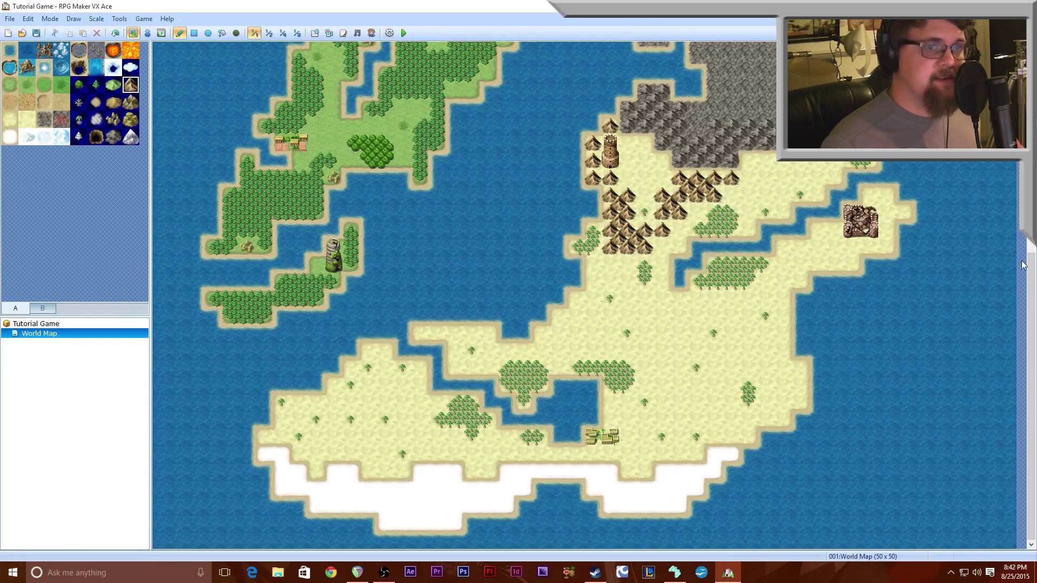
Add dark rock mountains to the wasteland's southeastern edge, then try one on the sand border and undo it.
scroll(972, 243, "up", 2)
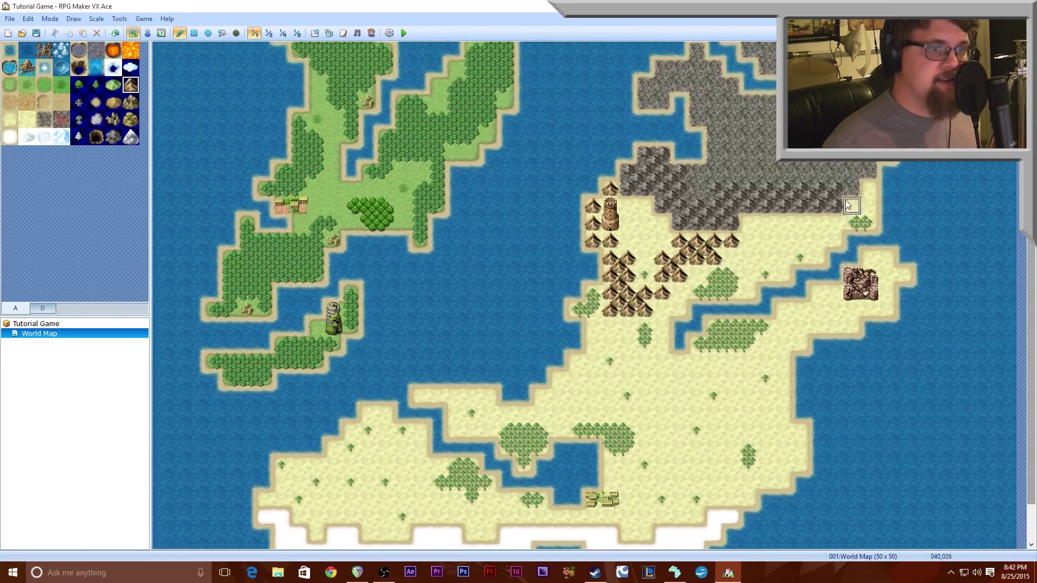
left_click(112, 136)
left_click(852, 189)
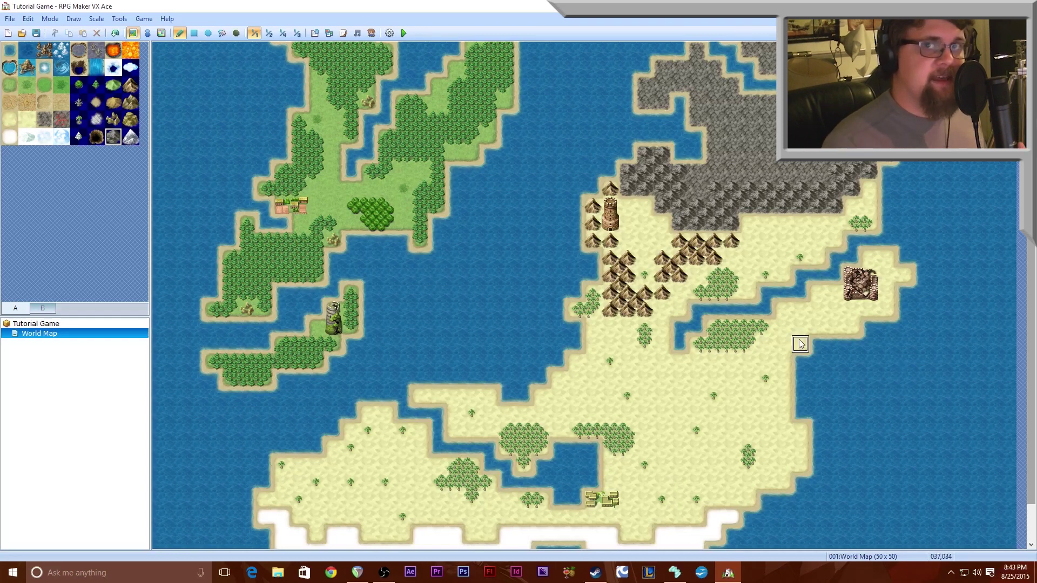
left_click(748, 223)
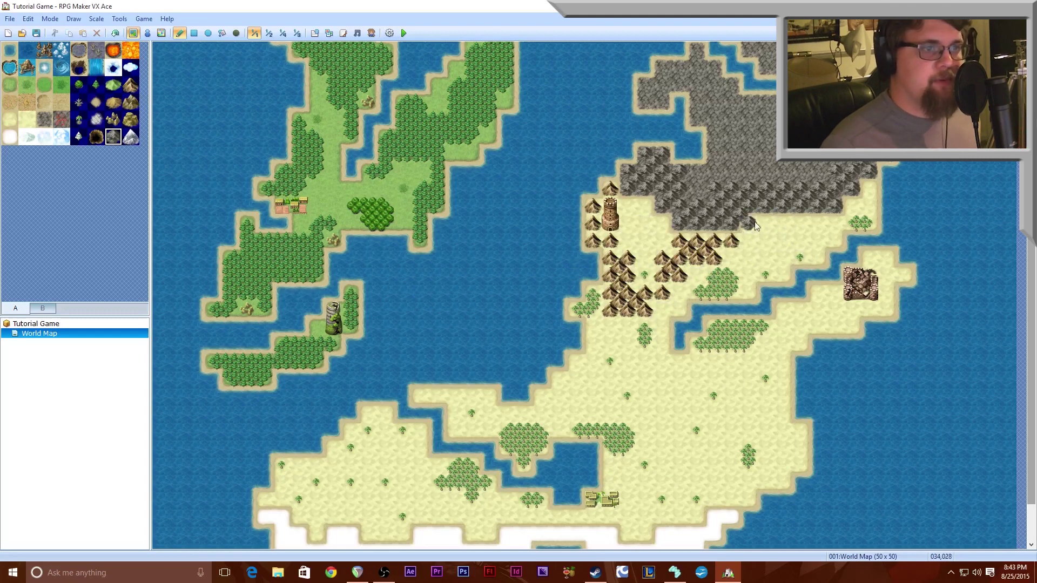
left_click(115, 33)
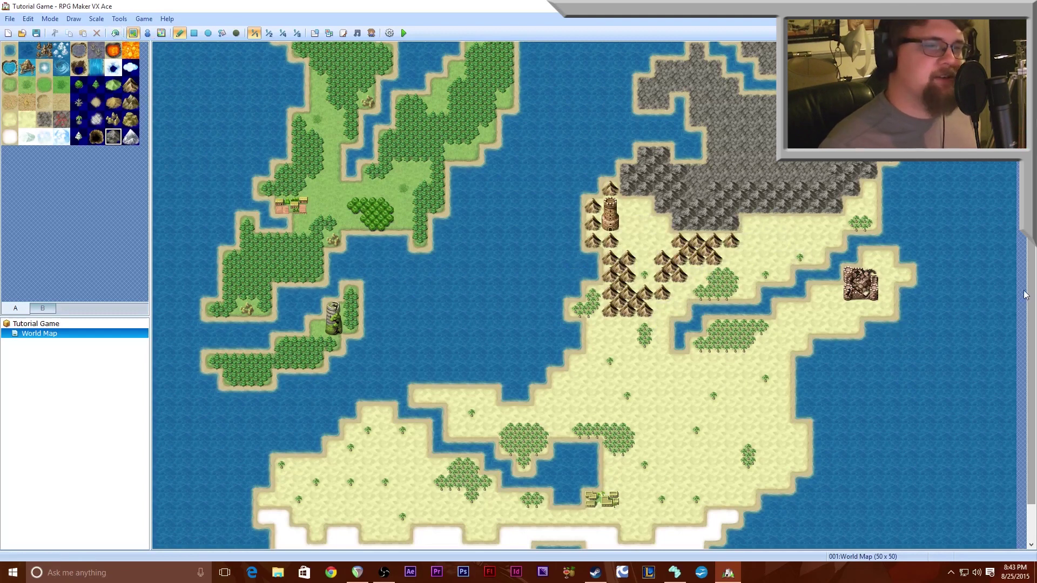
Line the wasteland's western coast, river banks and eastern coast with dark rock mountains.
scroll(1032, 290, "up", 3)
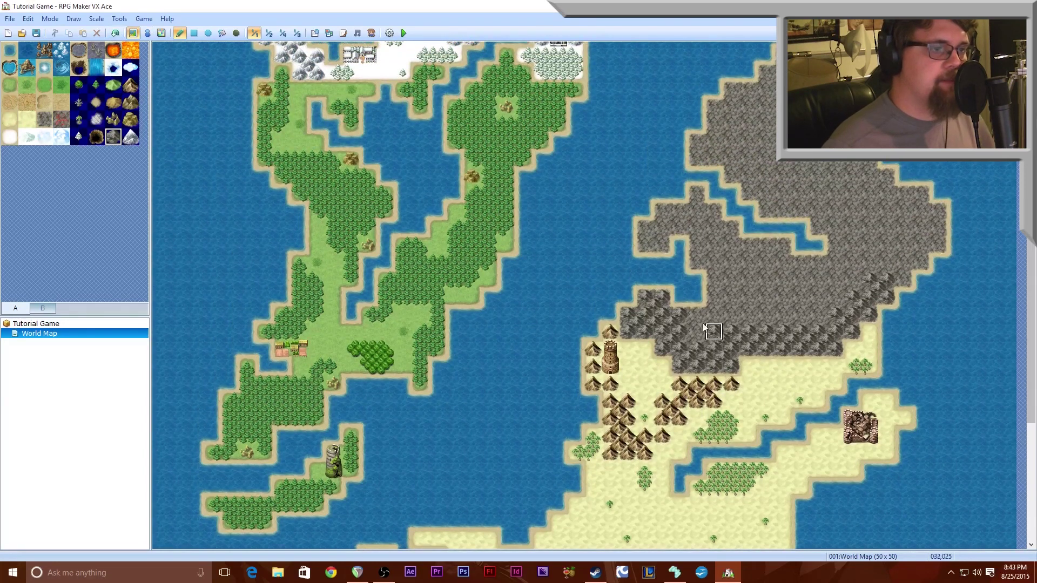
mouse_move(713, 314)
left_mouse_down()
mouse_move(713, 262)
mouse_move(695, 241)
mouse_move(711, 241)
mouse_move(711, 227)
mouse_move(646, 245)
mouse_move(649, 226)
mouse_move(697, 213)
mouse_move(698, 194)
mouse_move(742, 252)
mouse_move(773, 250)
mouse_move(819, 276)
mouse_move(837, 253)
mouse_move(825, 211)
mouse_move(780, 193)
mouse_move(766, 210)
mouse_move(813, 209)
mouse_move(697, 146)
mouse_move(738, 131)
mouse_move(721, 111)
mouse_move(773, 94)
mouse_move(775, 70)
left_mouse_up()
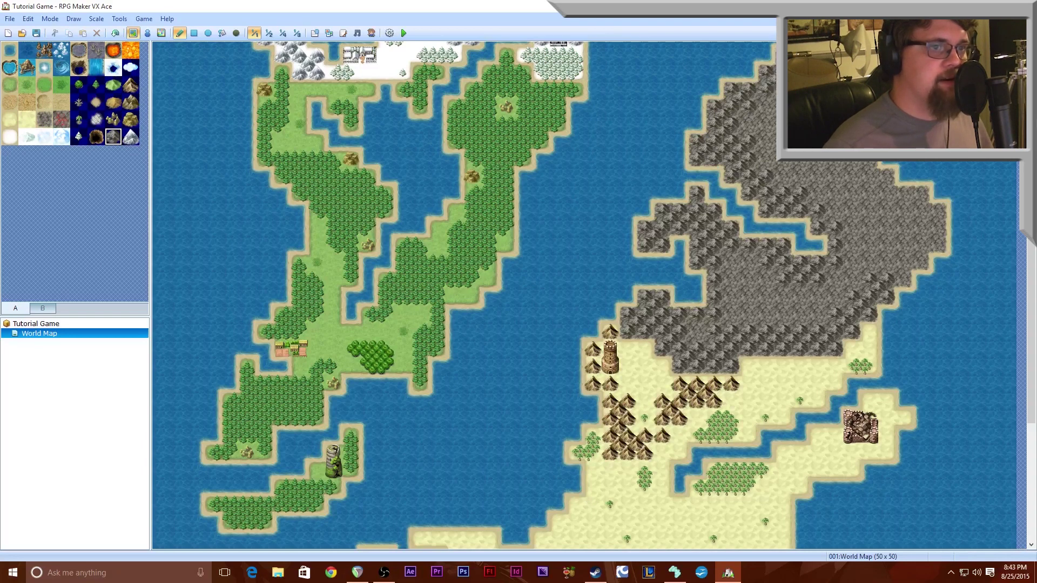
scroll(615, 295, "up", 3)
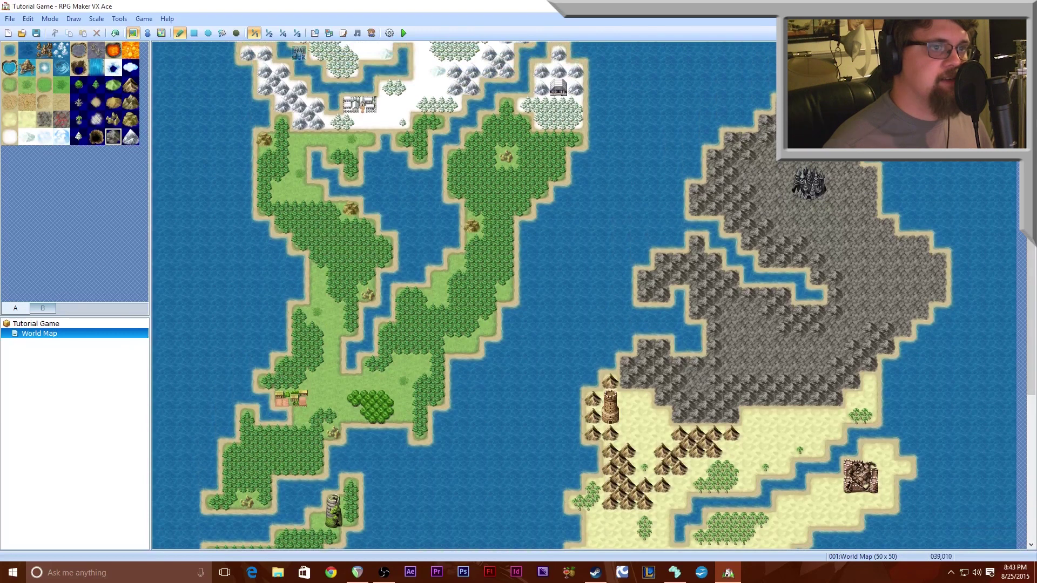
mouse_move(851, 162)
left_mouse_down()
mouse_move(889, 254)
mouse_move(927, 247)
mouse_move(936, 292)
mouse_move(925, 285)
left_mouse_up()
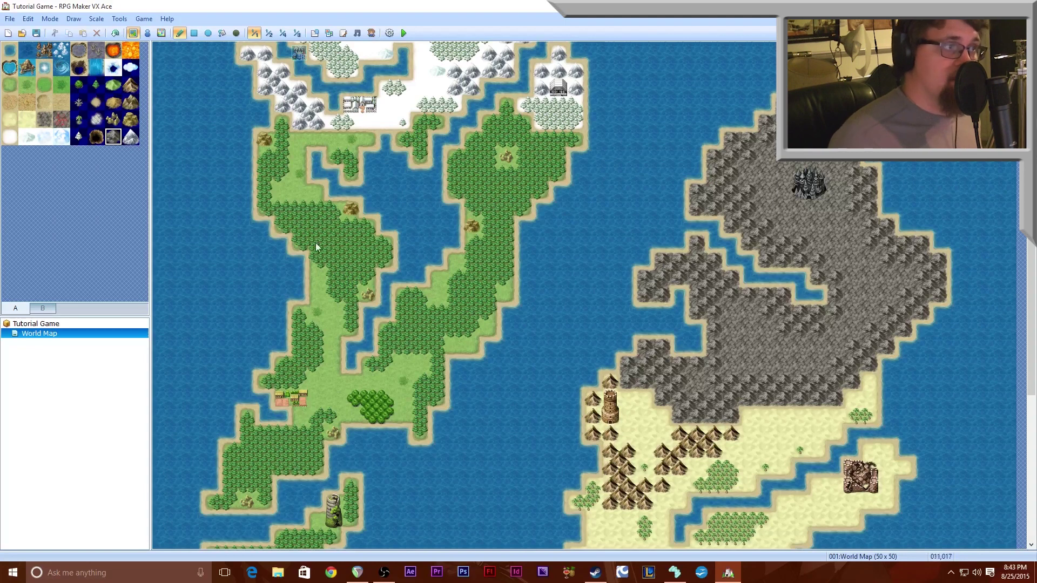
Paint patches of red cracked ground in the wasteland's southern interior and west of the black castle.
left_click(61, 119)
left_click(748, 347)
left_click(748, 331)
left_click(764, 347)
left_click(732, 348)
left_click(732, 363)
left_click(765, 364)
left_click(765, 173)
left_click(766, 190)
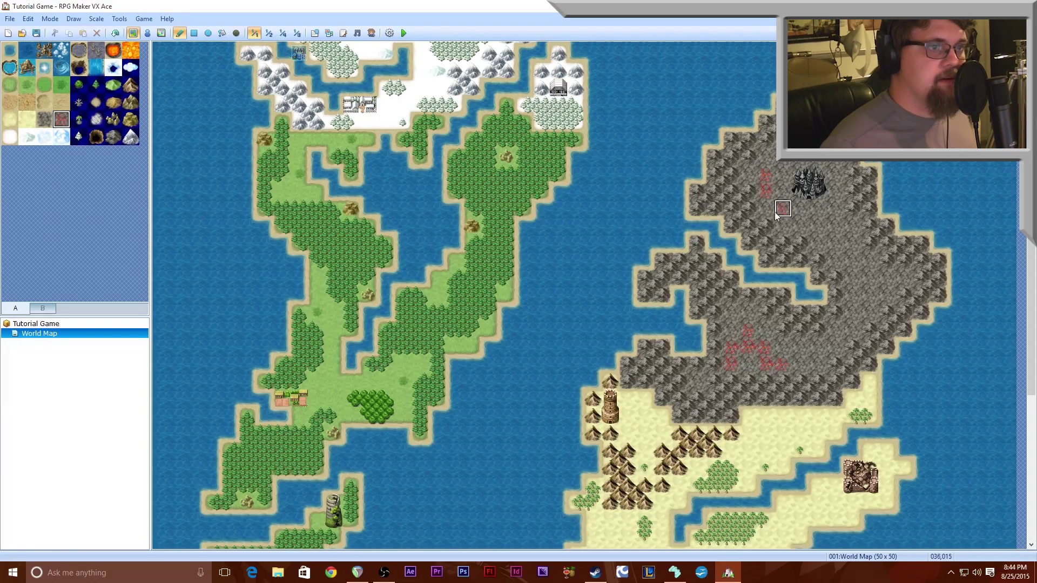
Paint a patch of red cracked ground in the wasteland's eastern interior beside the rock mountains.
left_click(886, 296)
left_click(871, 296)
left_click(871, 280)
left_click(886, 280)
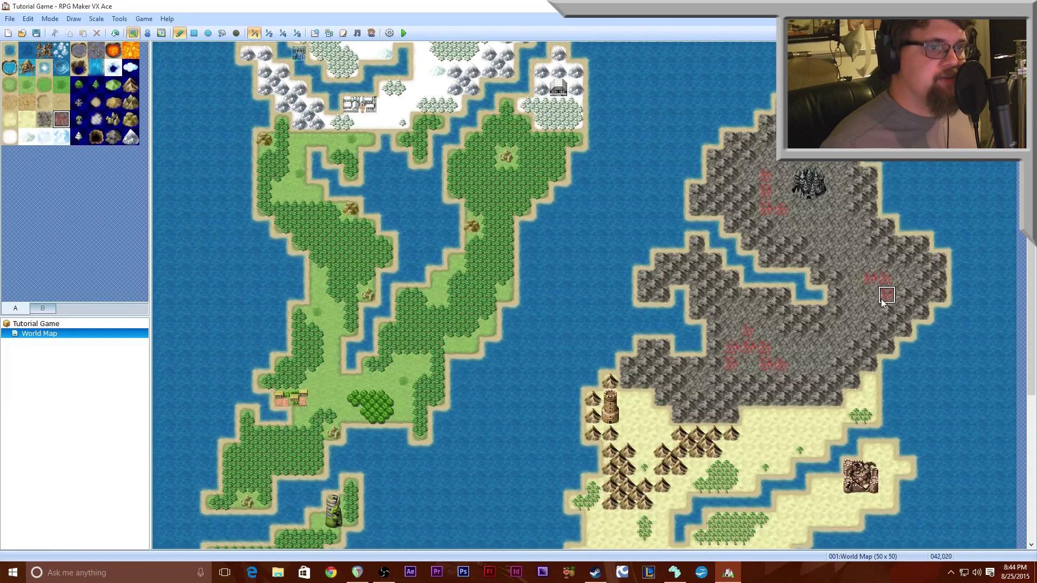
left_click(901, 279)
left_click(854, 246)
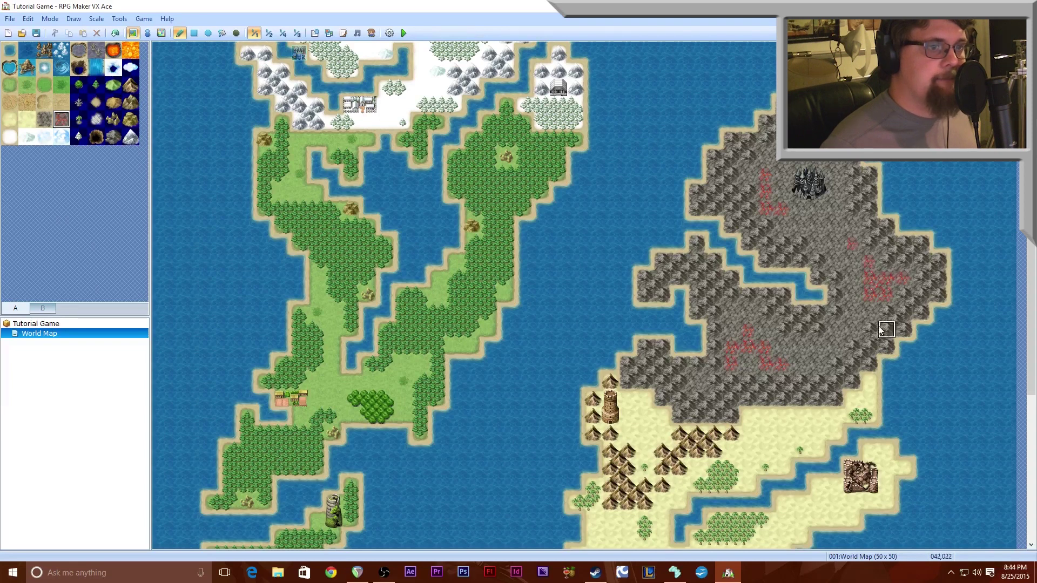
Try red cracked ground at the black castle, undo it, and add red patches north and south of the wasteland river's end.
left_click(819, 172)
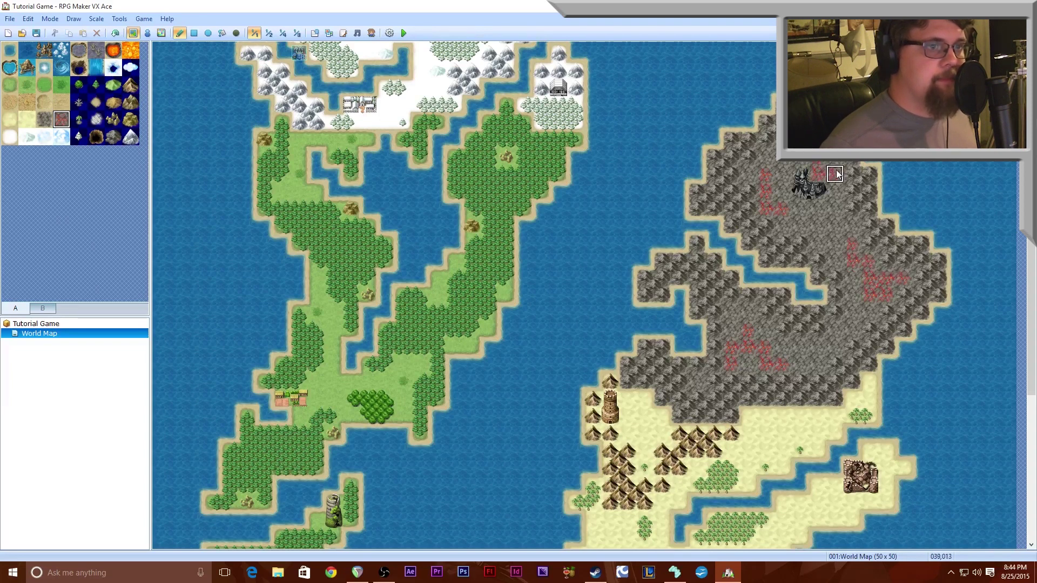
left_click(115, 33)
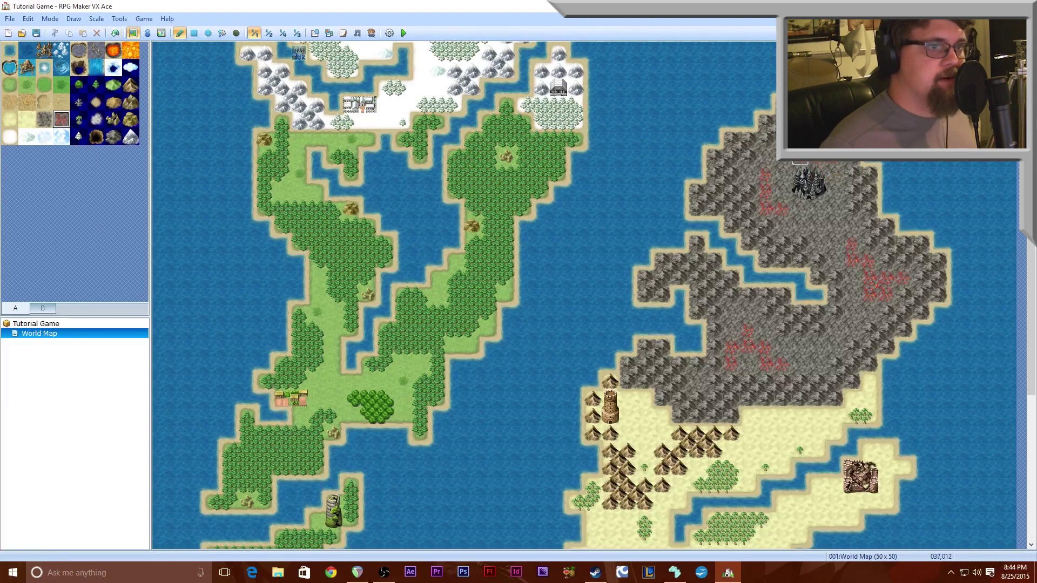
left_click_drag(846, 255, 817, 243)
left_click_drag(817, 351, 840, 348)
left_click(834, 332)
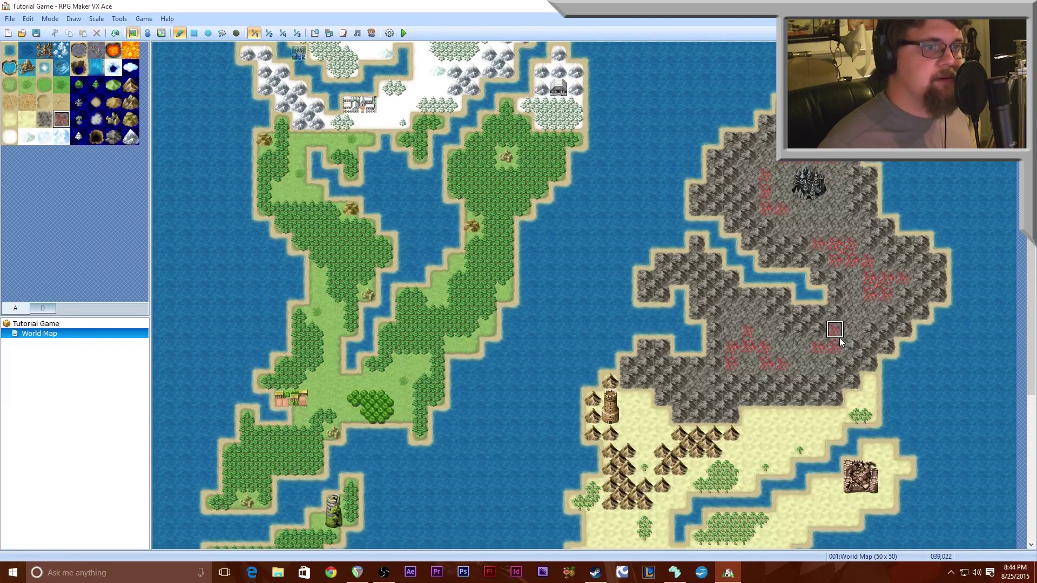
Add a dark rock mountain to the wasteland's southern mountain belt, just north of the desert.
left_click(697, 382)
left_click(113, 137)
left_click(697, 383)
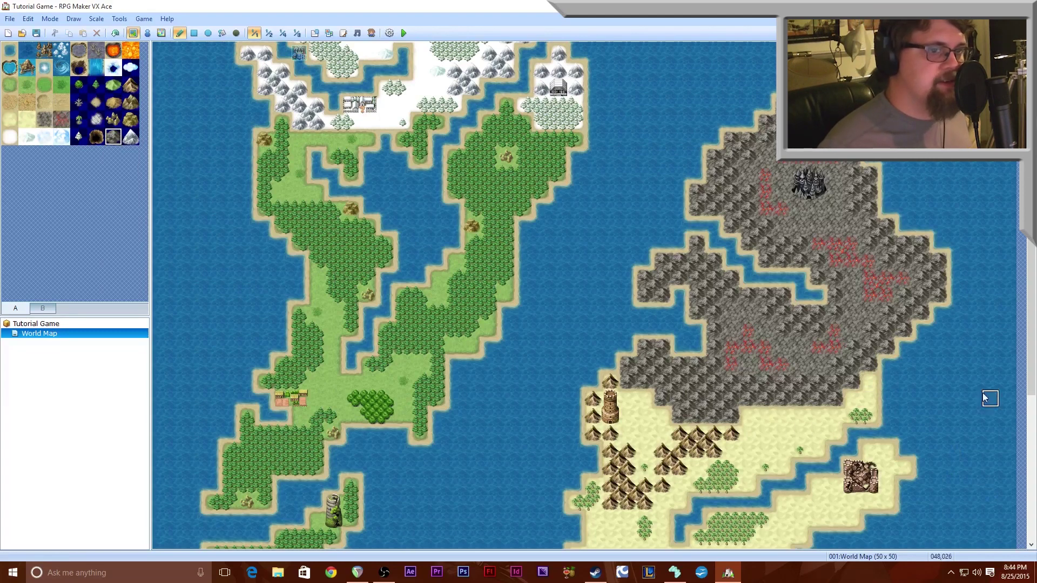
left_click_drag(1033, 364, 1007, 376)
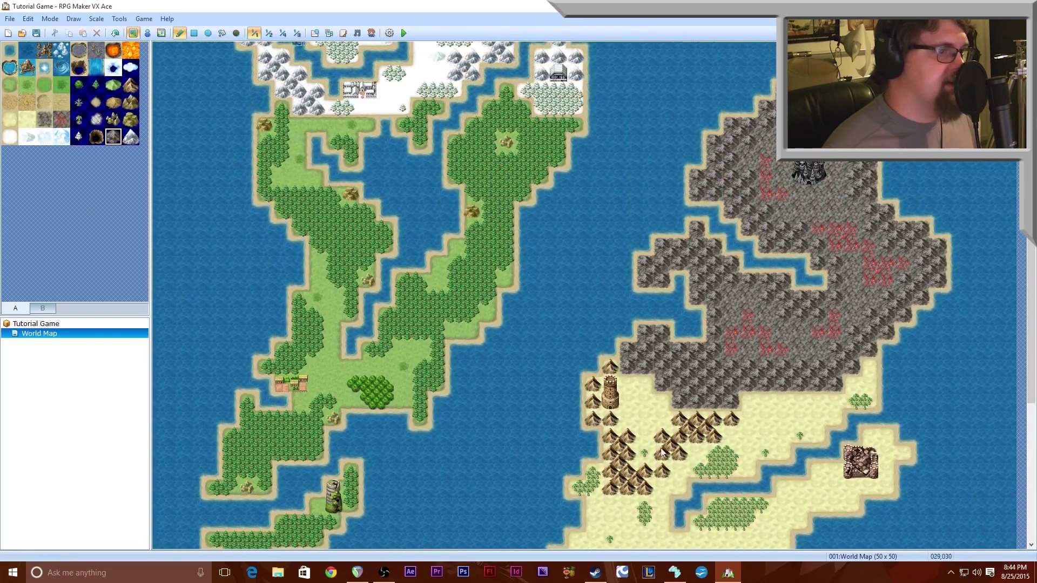
left_click(41, 310)
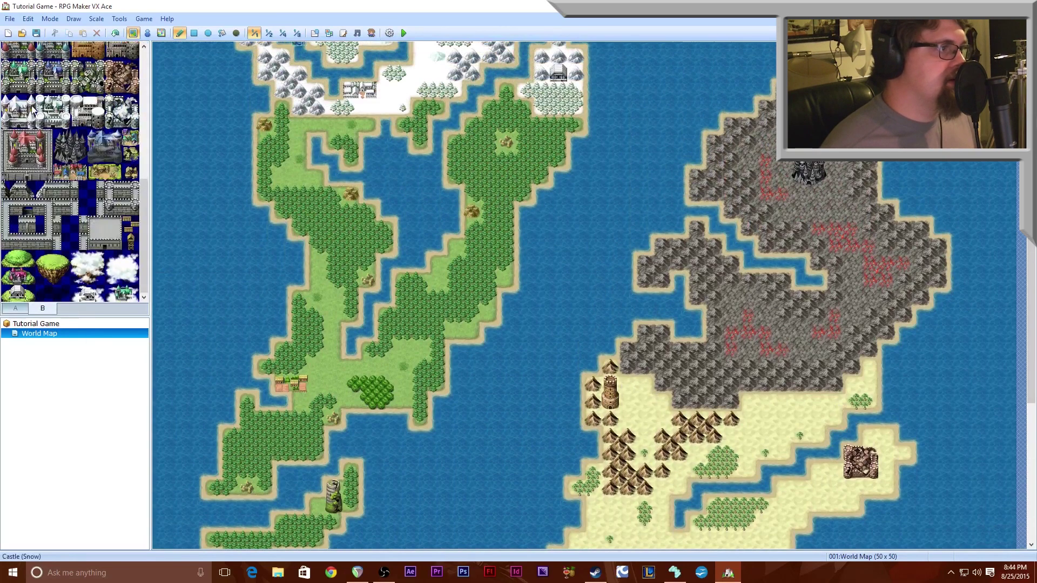
scroll(32, 108, "up", 5)
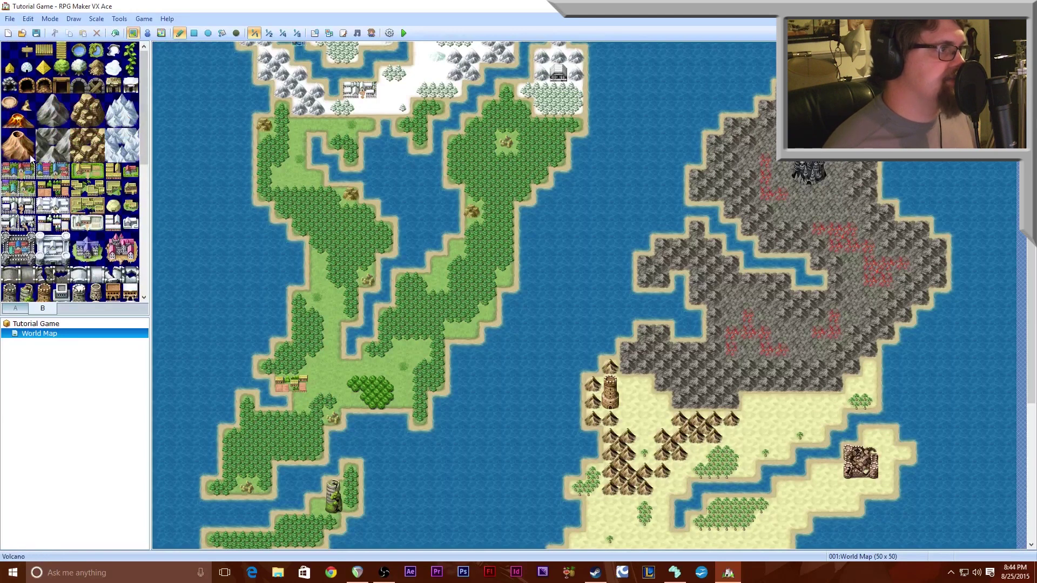
scroll(75, 128, "down", 5)
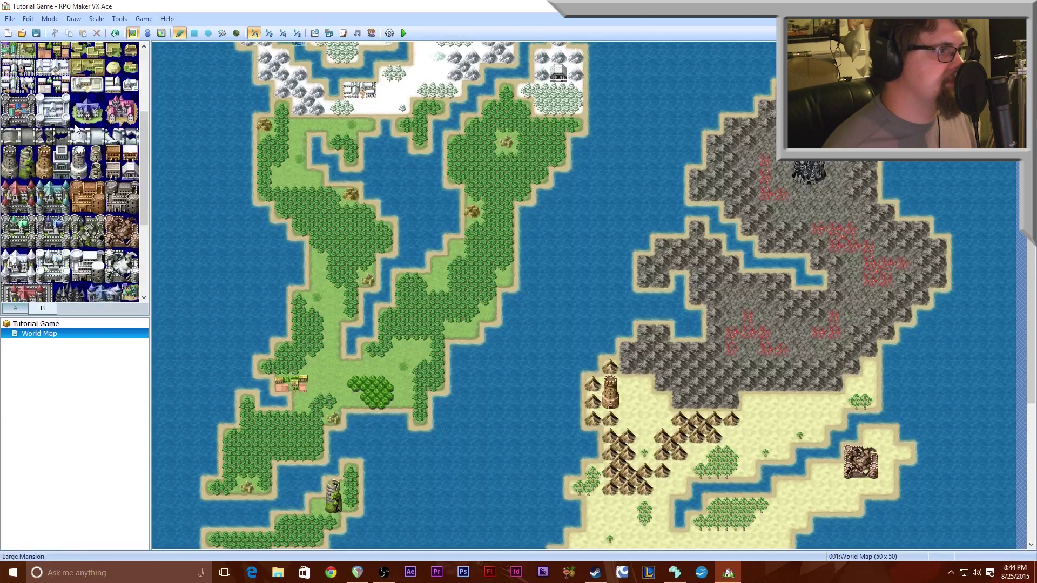
scroll(68, 298, "up", 5)
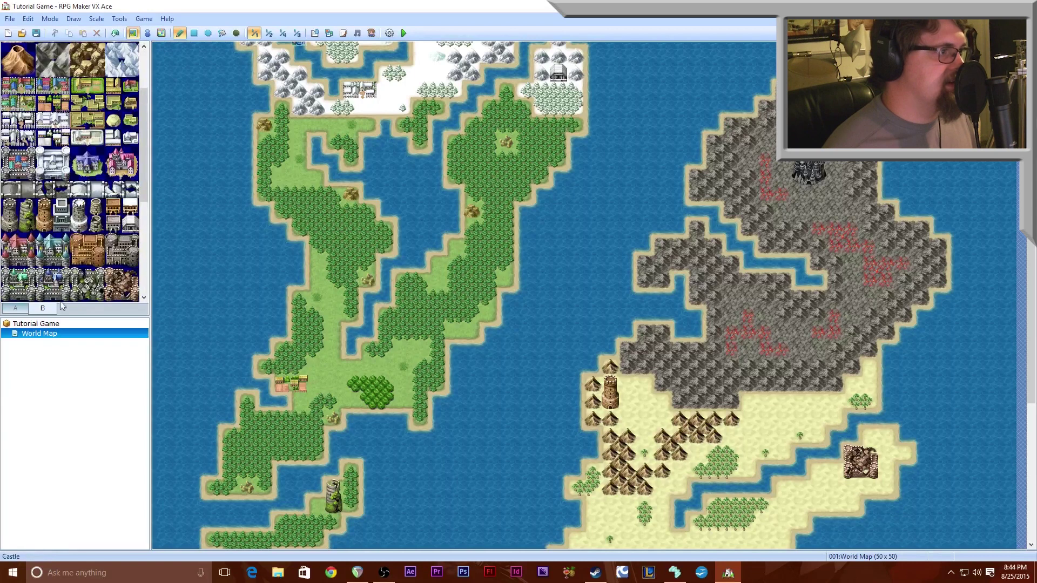
Scatter single desert trees across the northern desert, beside the tower, between the brown mountains and south of the wasteland border.
left_click(15, 309)
left_click(79, 120)
left_click(644, 402)
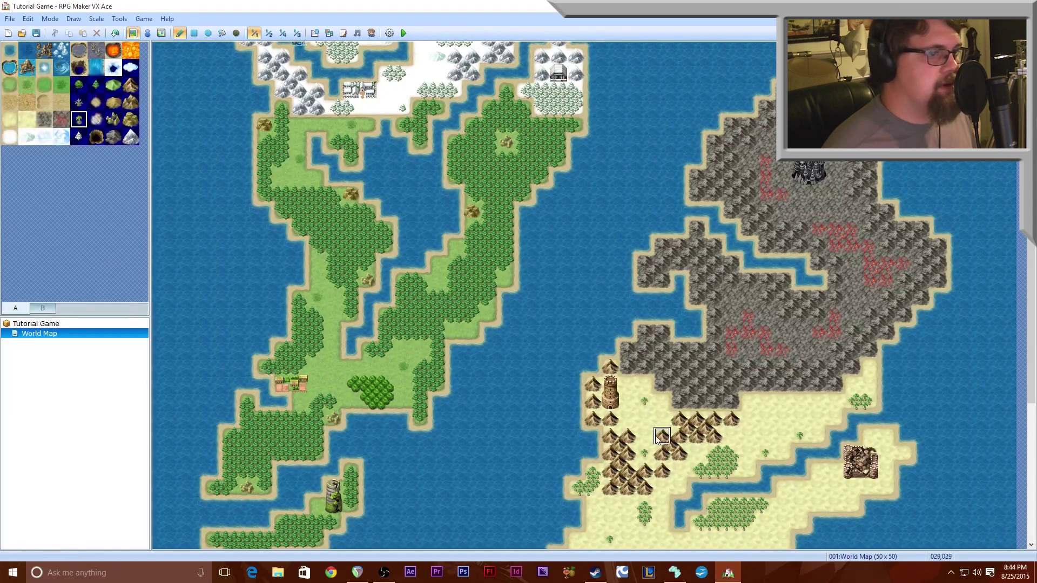
left_click(663, 421)
left_click(628, 419)
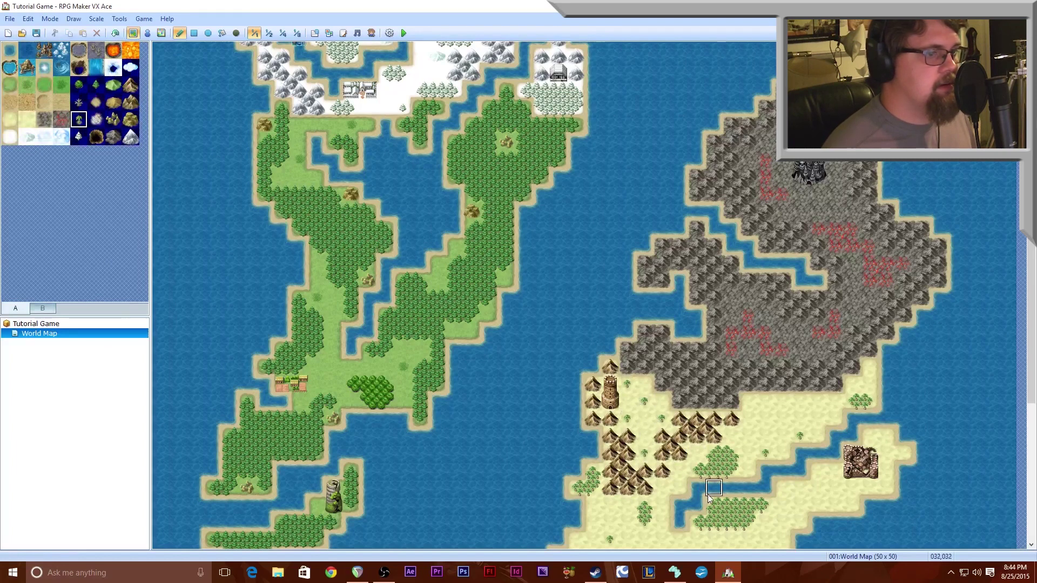
left_click(766, 401)
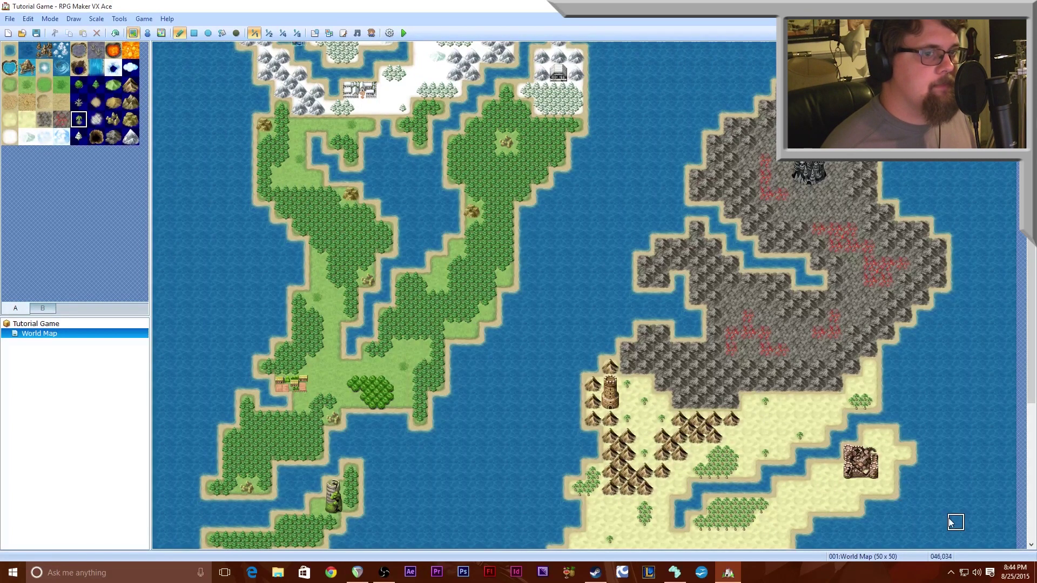
Extend the brown desert mountains along the wasteland's southern border to the desert's northeastern coast.
left_click(131, 85)
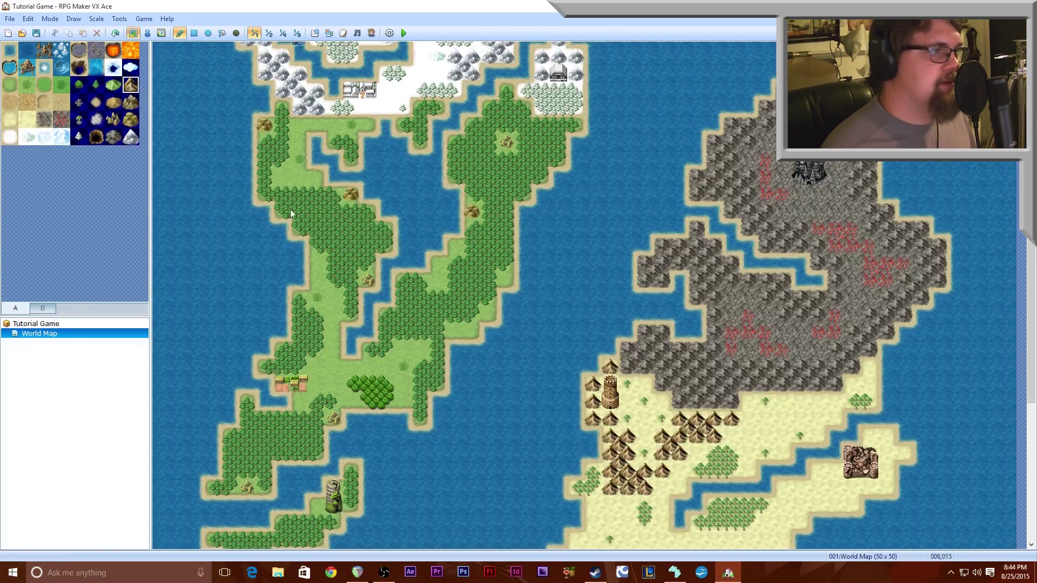
mouse_move(755, 411)
left_mouse_down()
mouse_move(802, 405)
mouse_move(777, 421)
mouse_move(840, 404)
mouse_move(854, 386)
mouse_move(871, 390)
mouse_move(805, 435)
left_mouse_up()
View the whole map at 1/2 scale, try a reef rock and light-blue water details in the northeastern ocean, and undo them.
left_click_drag(1031, 373, 1032, 494)
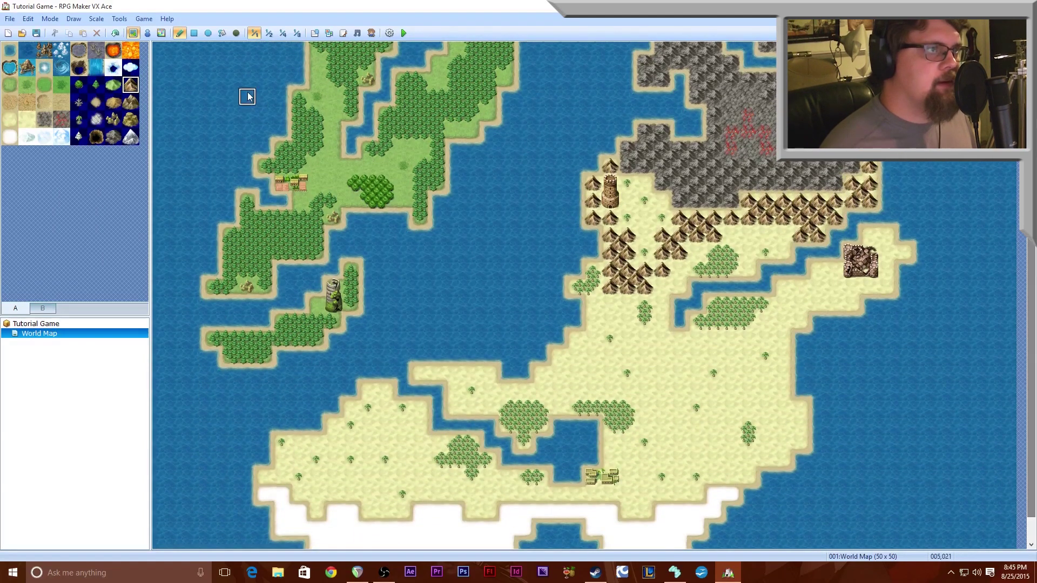
left_click(268, 33)
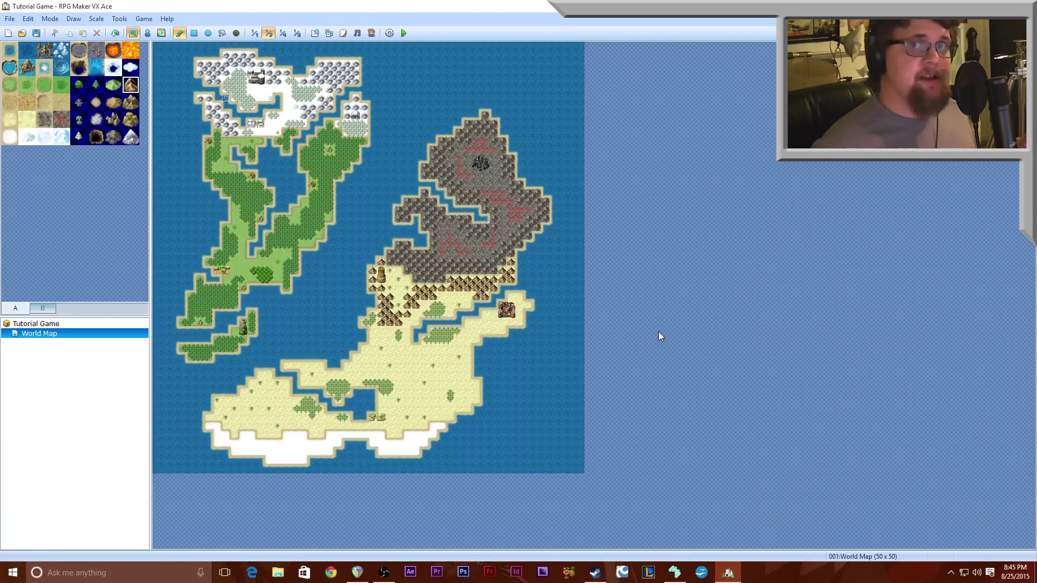
left_click(38, 52)
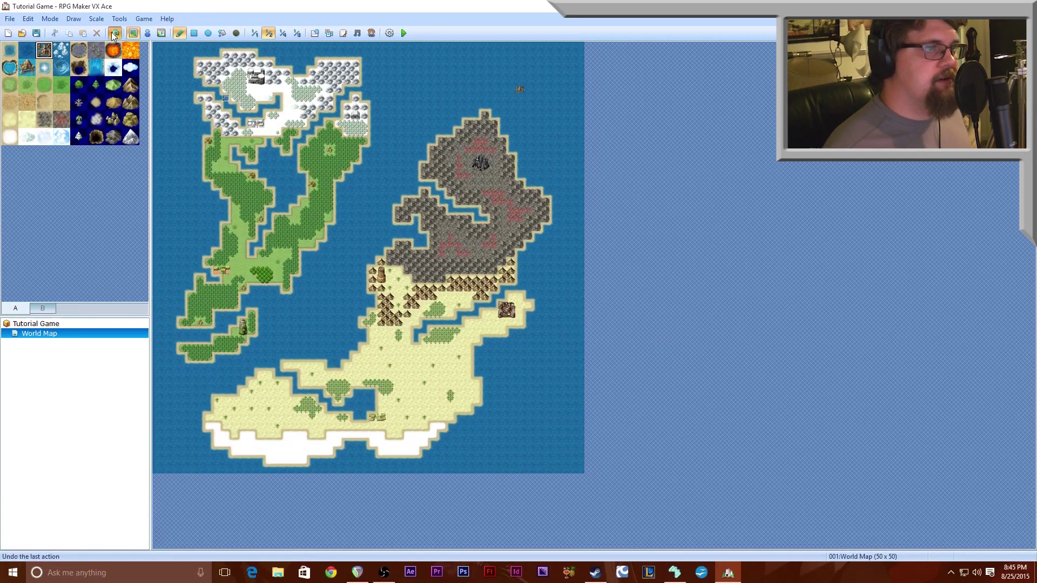
left_click(63, 69)
left_click(511, 88)
left_click(572, 141)
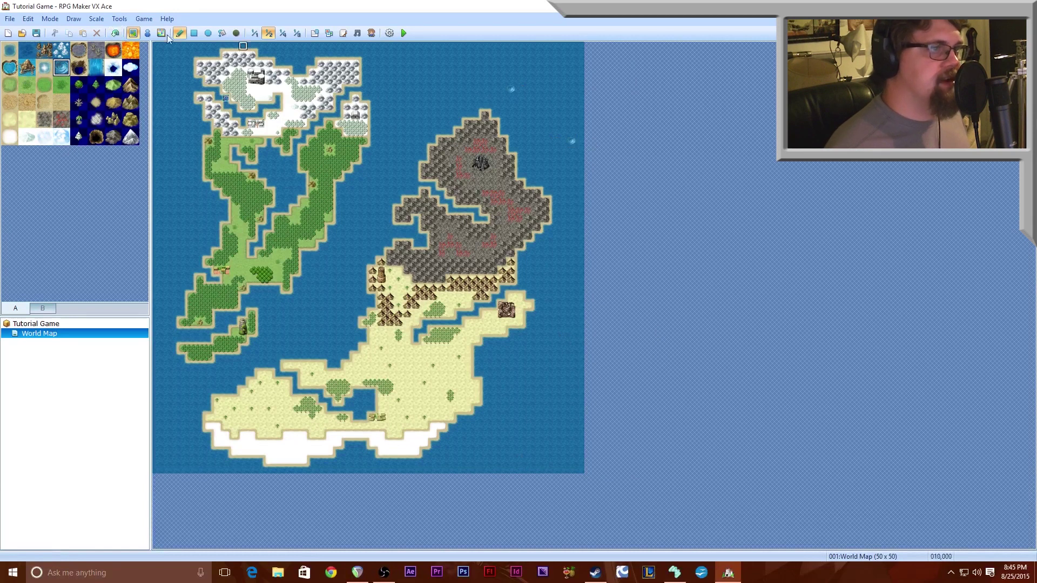
left_click(114, 35)
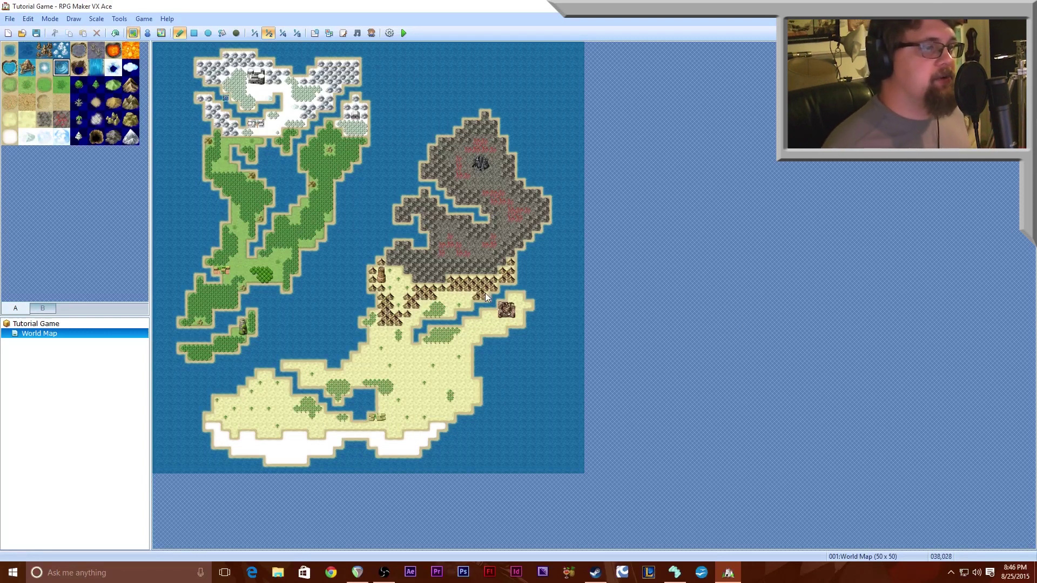
Save the project.
left_click(36, 33)
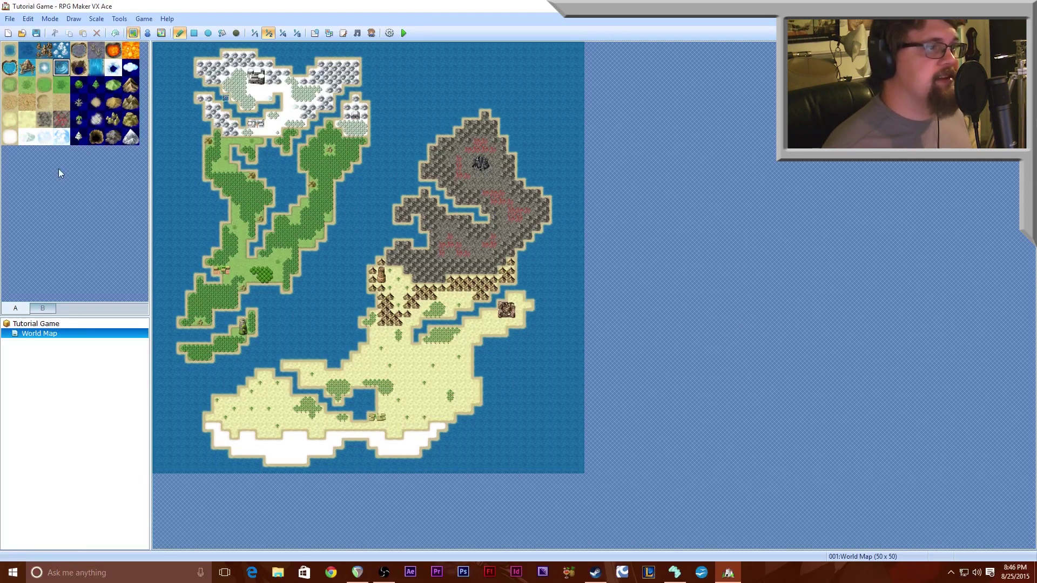